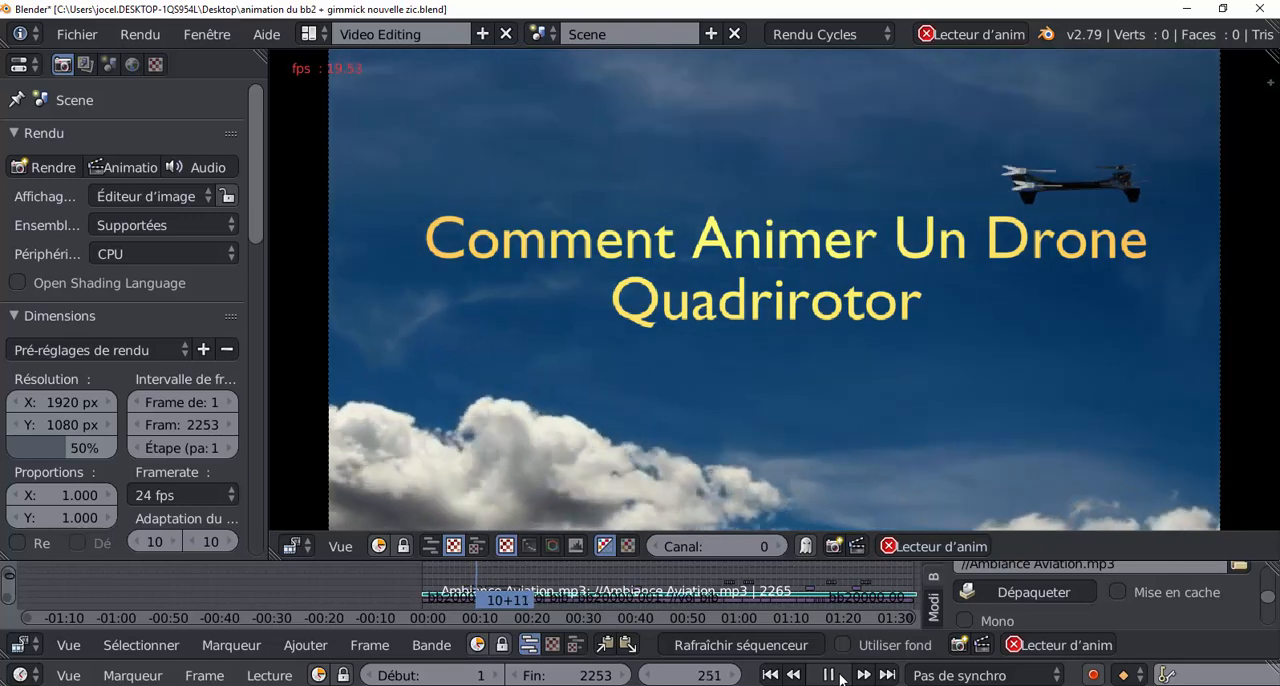
# Step: Stop the playback of the finished drone animation in the sequencer preview
pyautogui.click(830, 676)
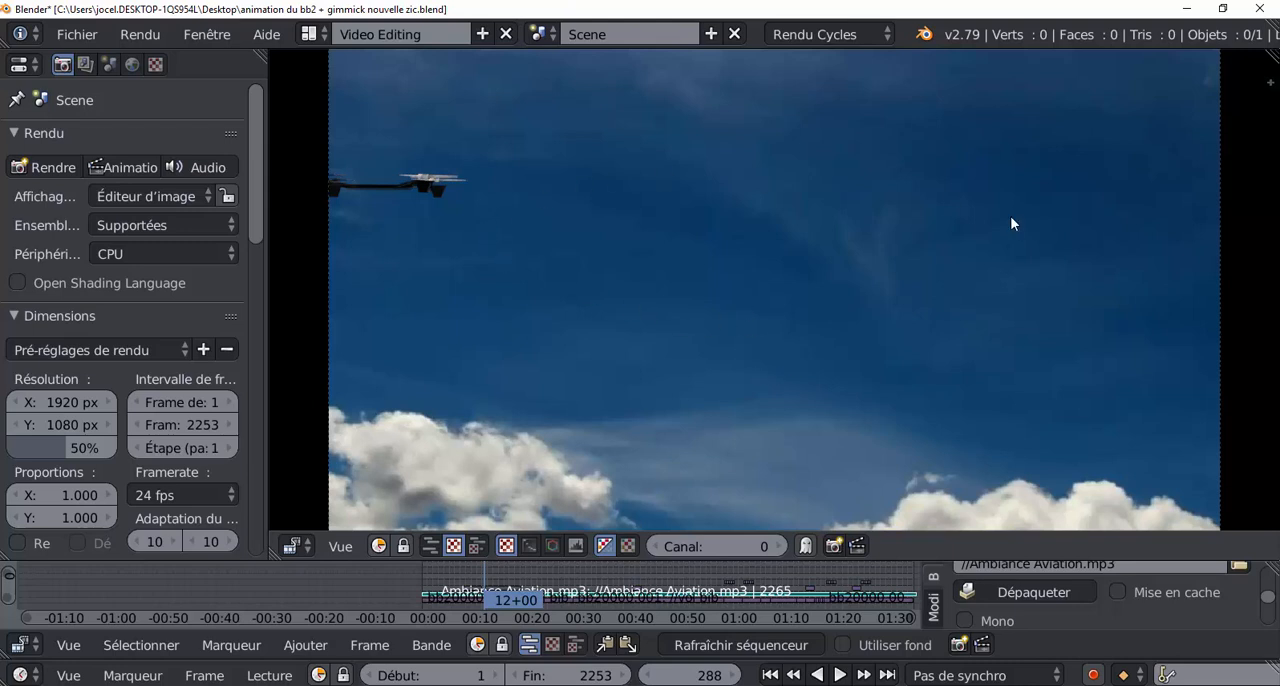
pyautogui.scroll(-1, 811, 371)
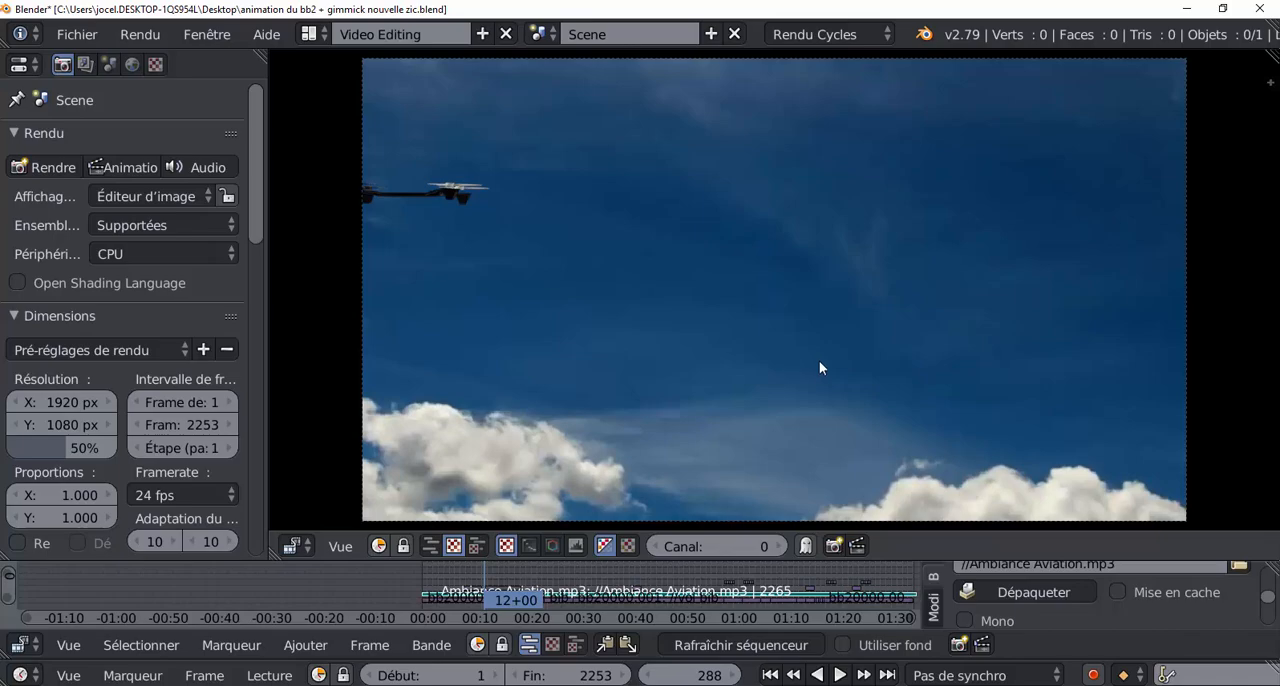
# Step: Switch to the Pixabay page in the browser and preview the sponsored and similar cloud videos
pyautogui.hotkey('alt', 'Tab')
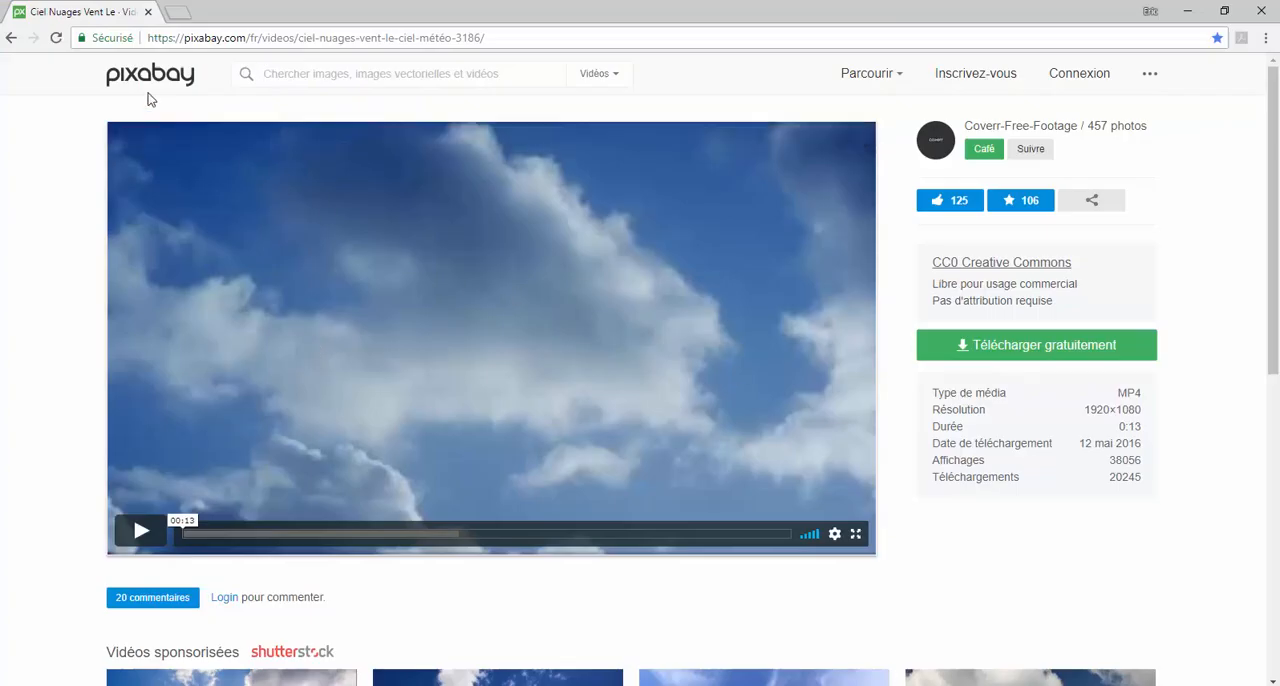
pyautogui.scroll(-2, 510, 408)
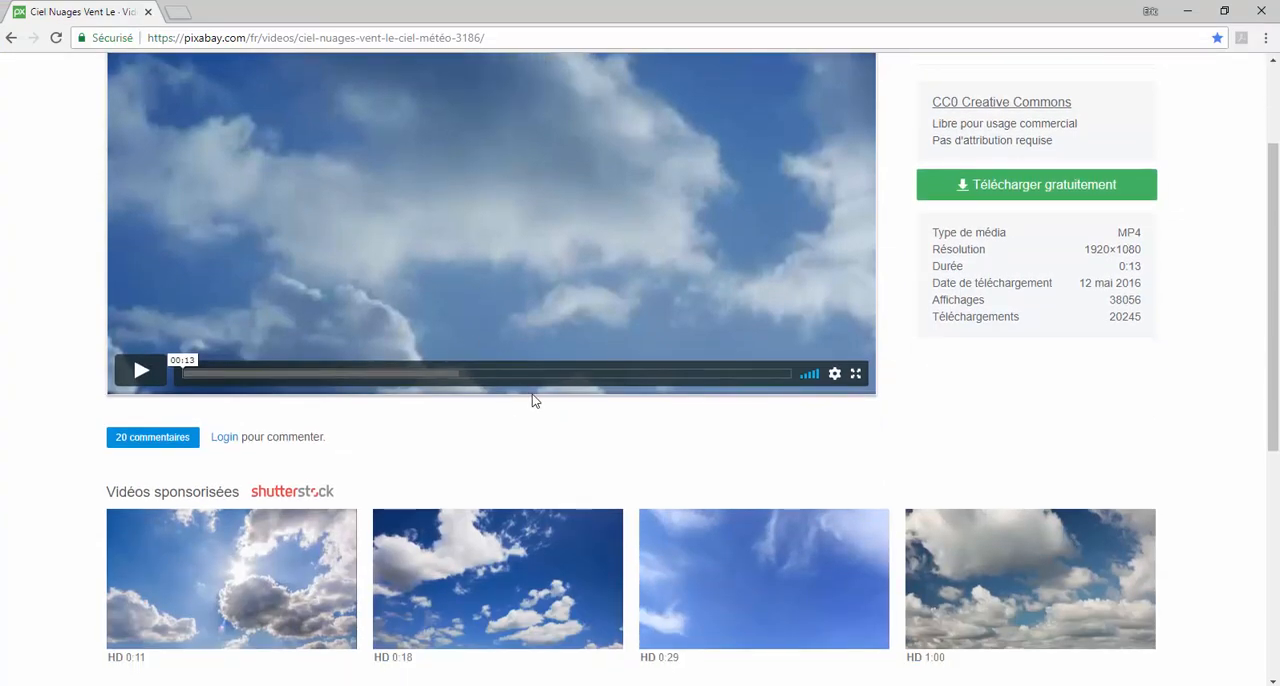
pyautogui.scroll(-4, 508, 463)
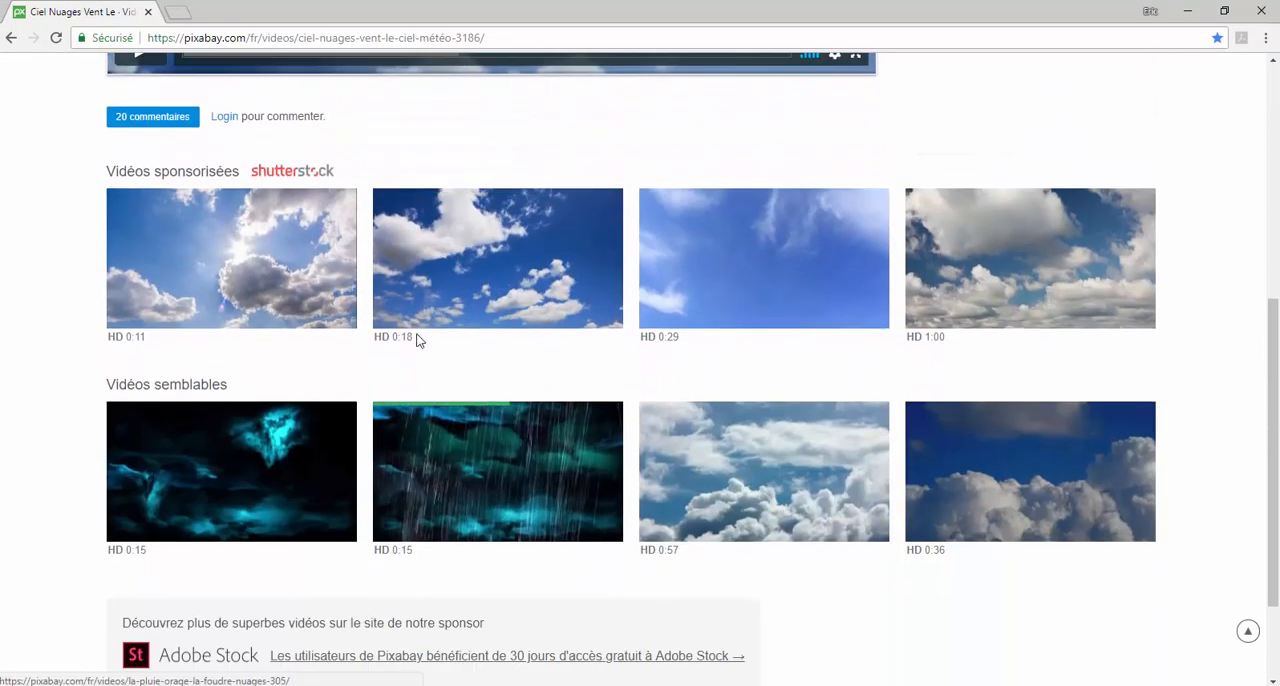
pyautogui.moveTo(206, 277)
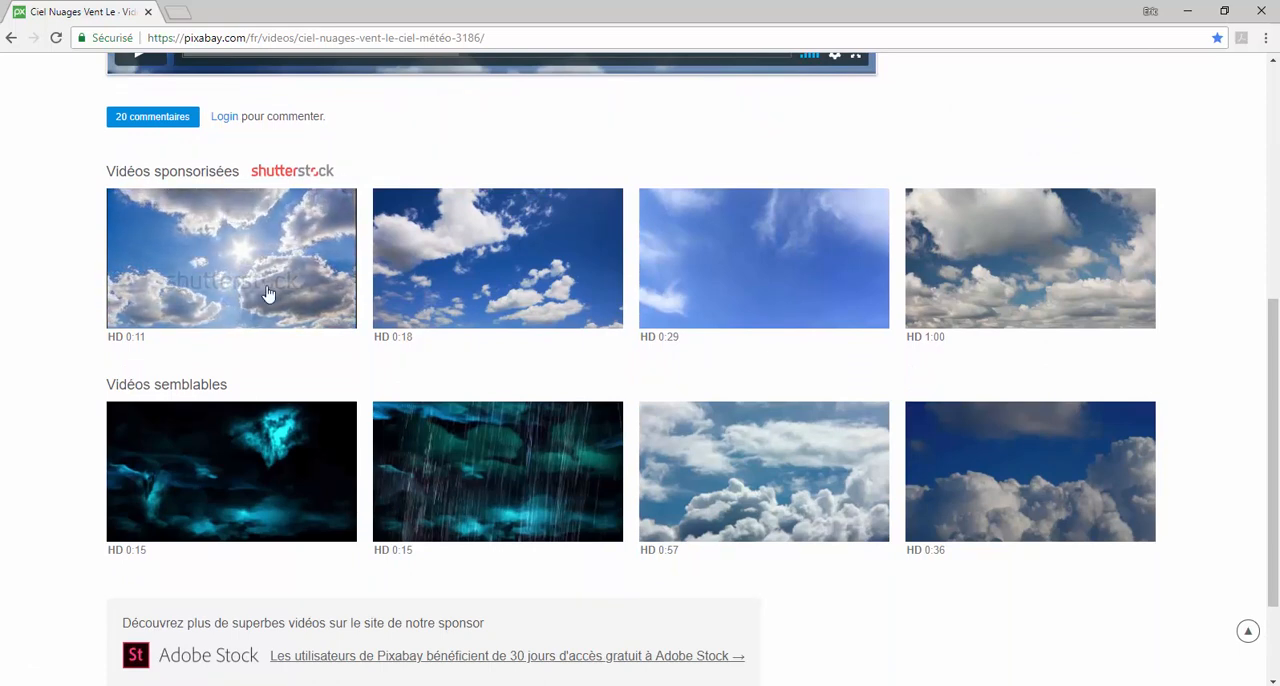
pyautogui.moveTo(466, 265)
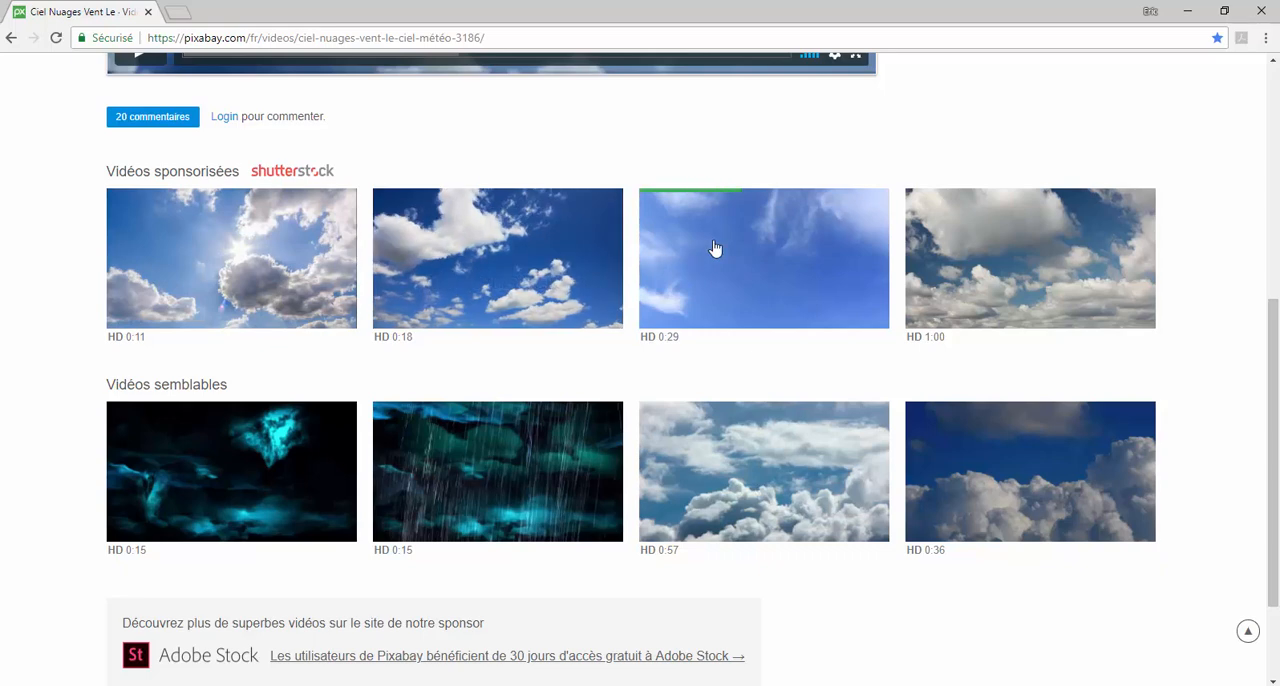
pyautogui.moveTo(715, 248)
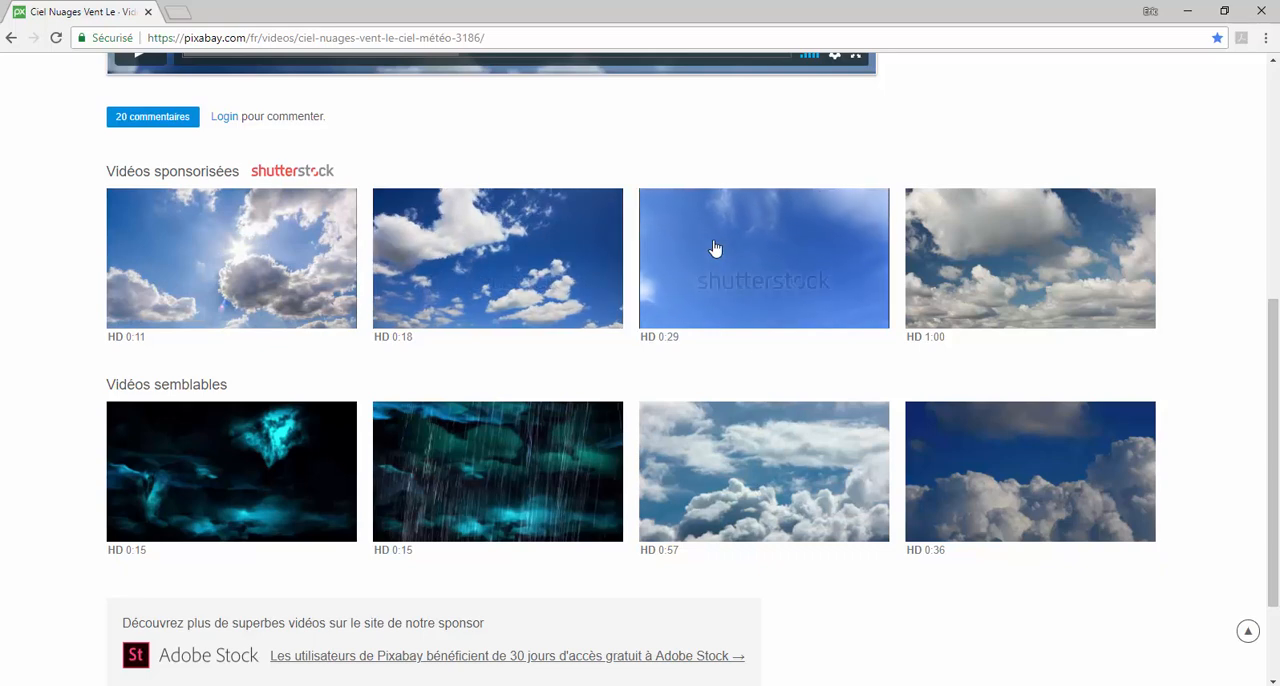
pyautogui.moveTo(760, 471)
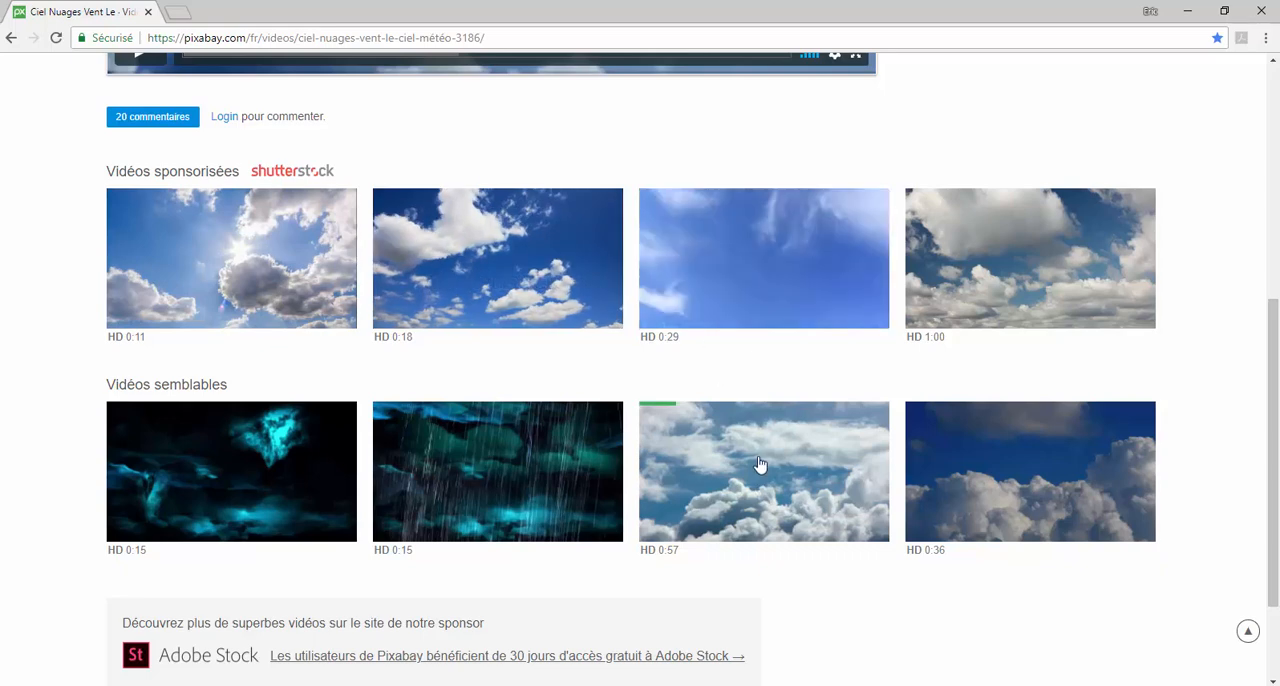
pyautogui.moveTo(1015, 481)
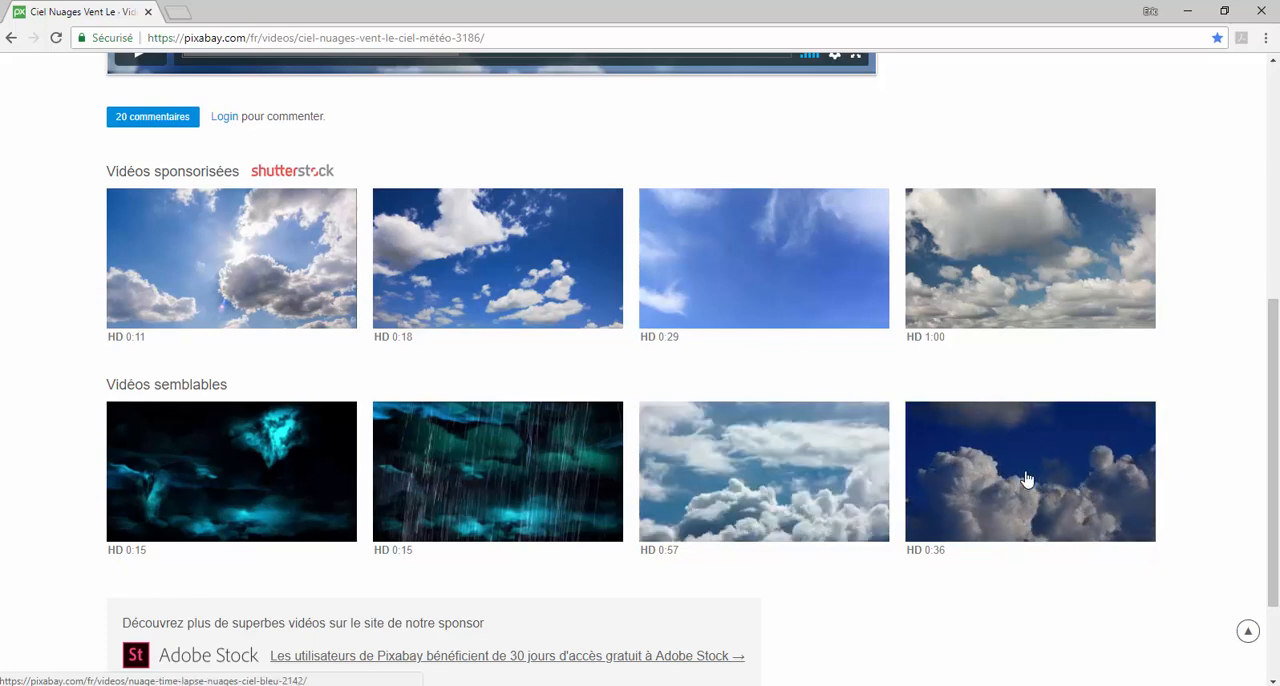
# Step: Open the 0:36 blue-sky cloud time-lapse video and show its free download resolutions
pyautogui.click(1046, 486)
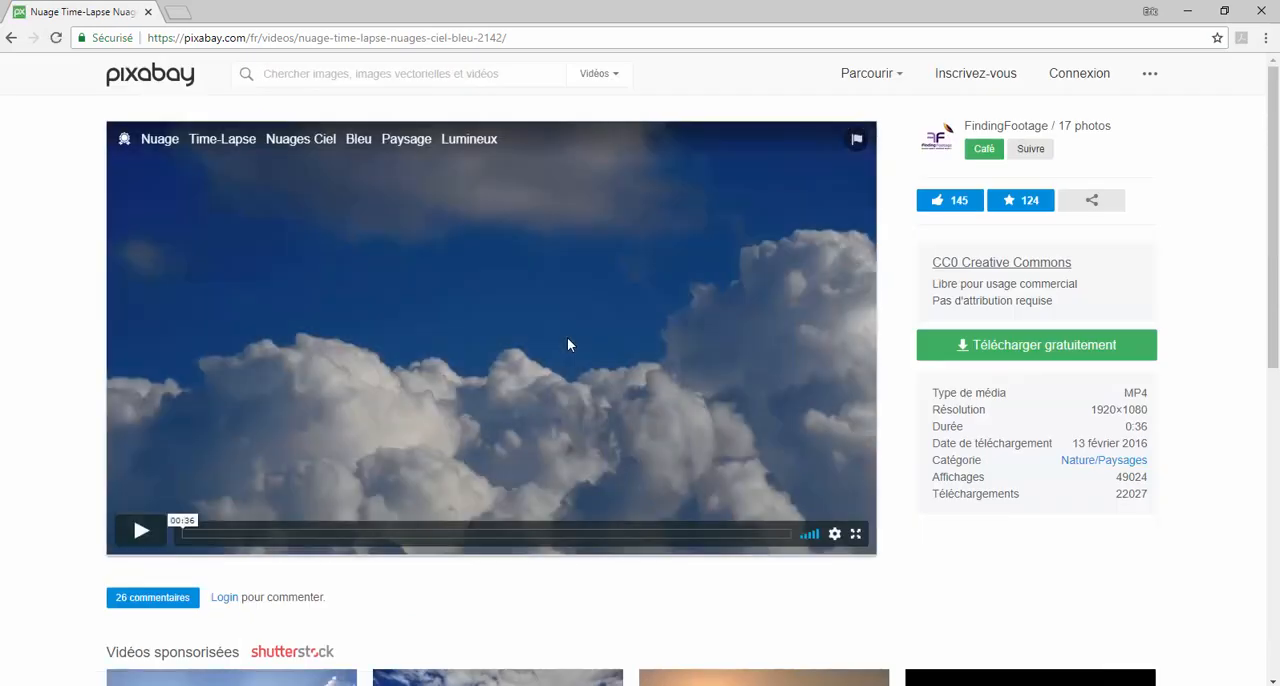
pyautogui.click(1019, 354)
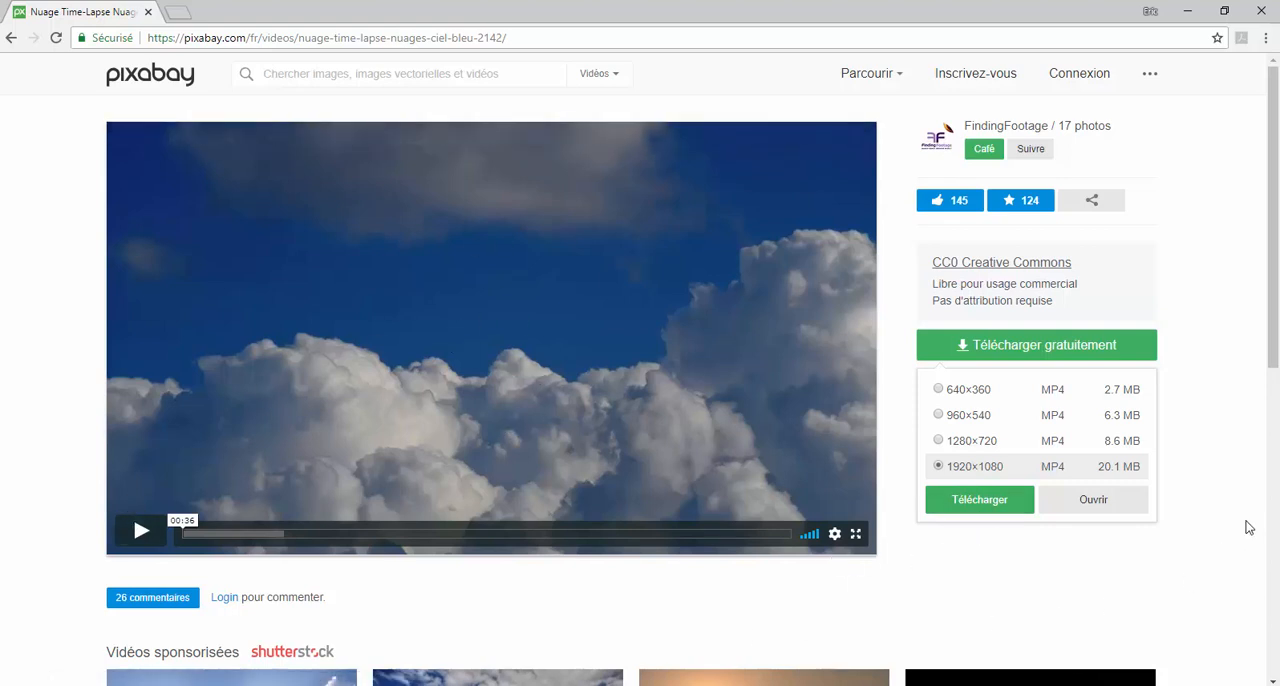
pyautogui.moveTo(1274, 308); pyautogui.dragTo(1276, 473)
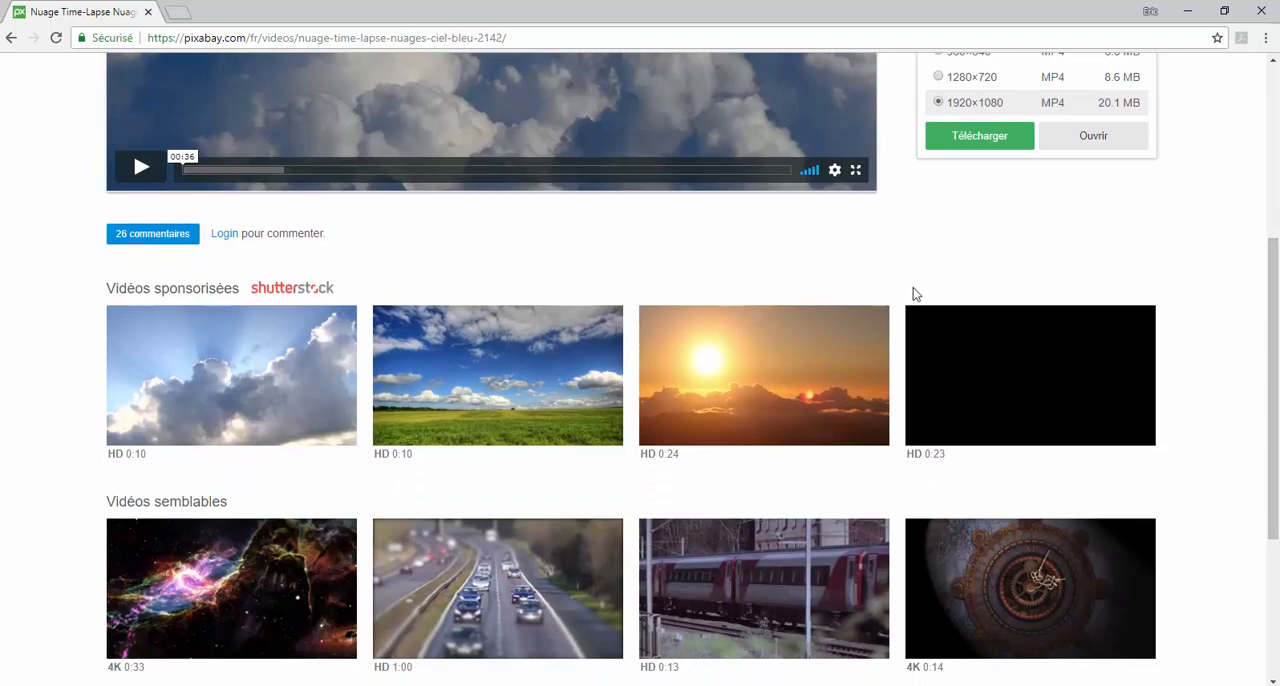
pyautogui.scroll(3, 914, 289)
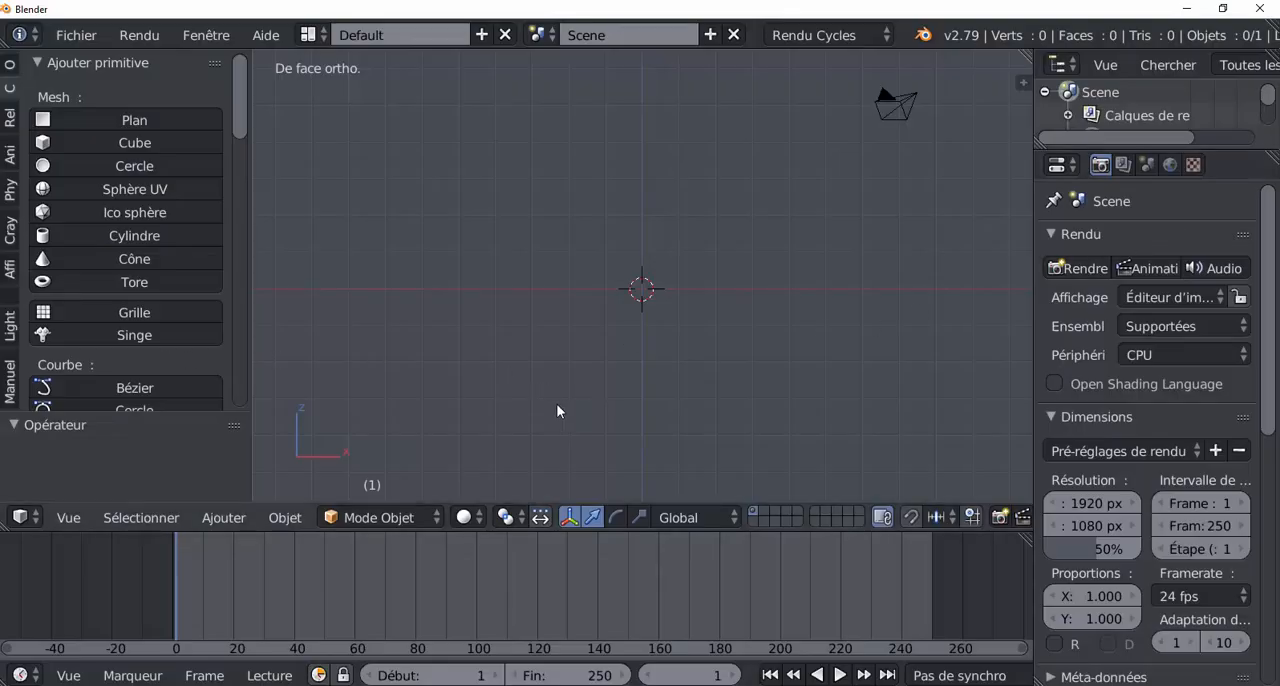
# Step: In Blender, add a plane mesh and rotate it 90° about the global X axis
pyautogui.click(63, 121)
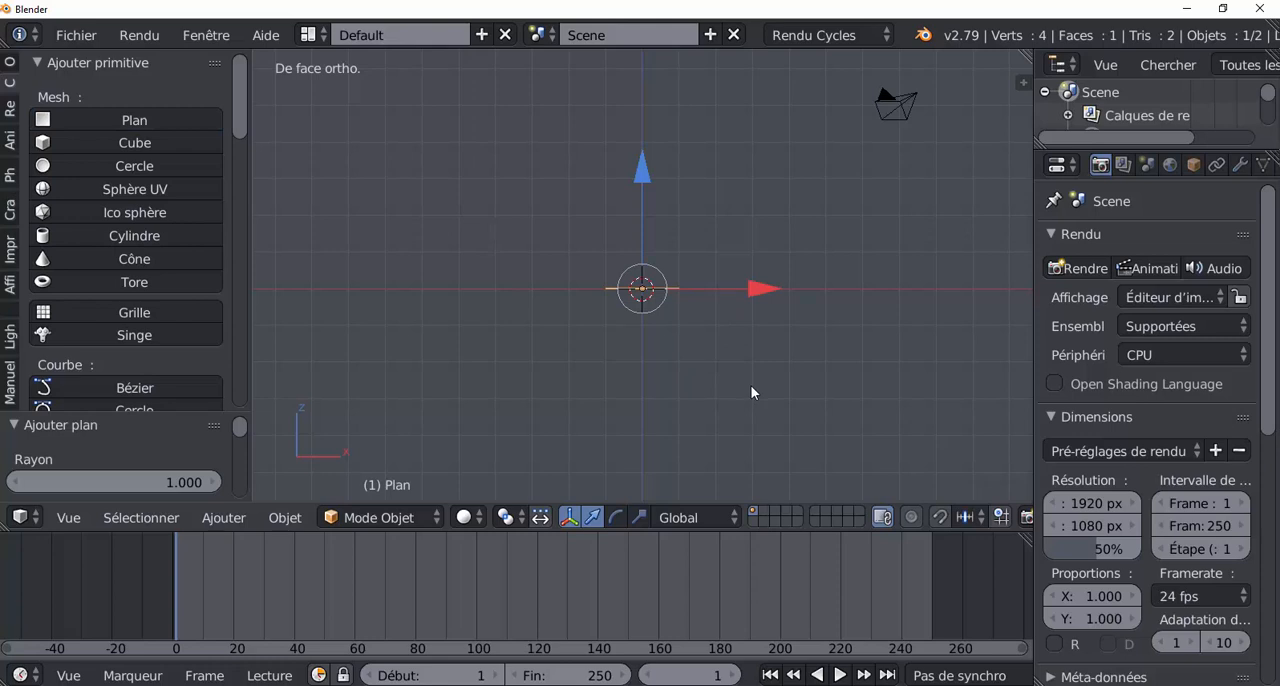
pyautogui.press('r')
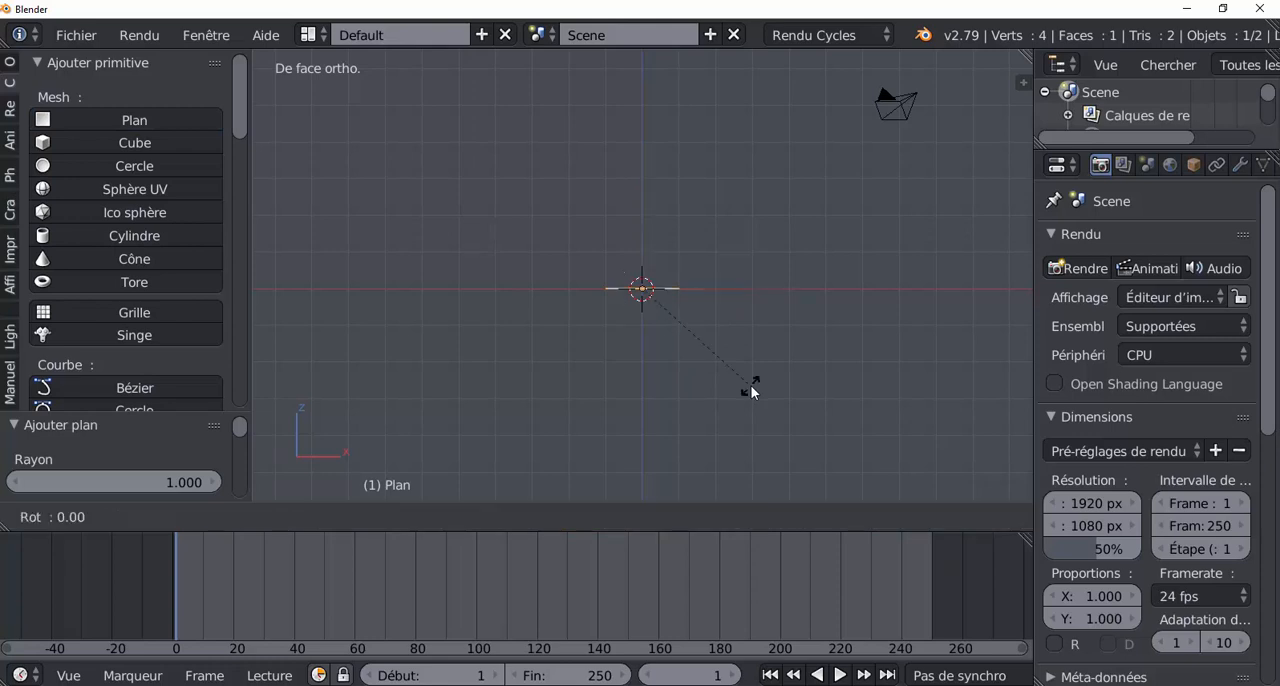
pyautogui.write('x')
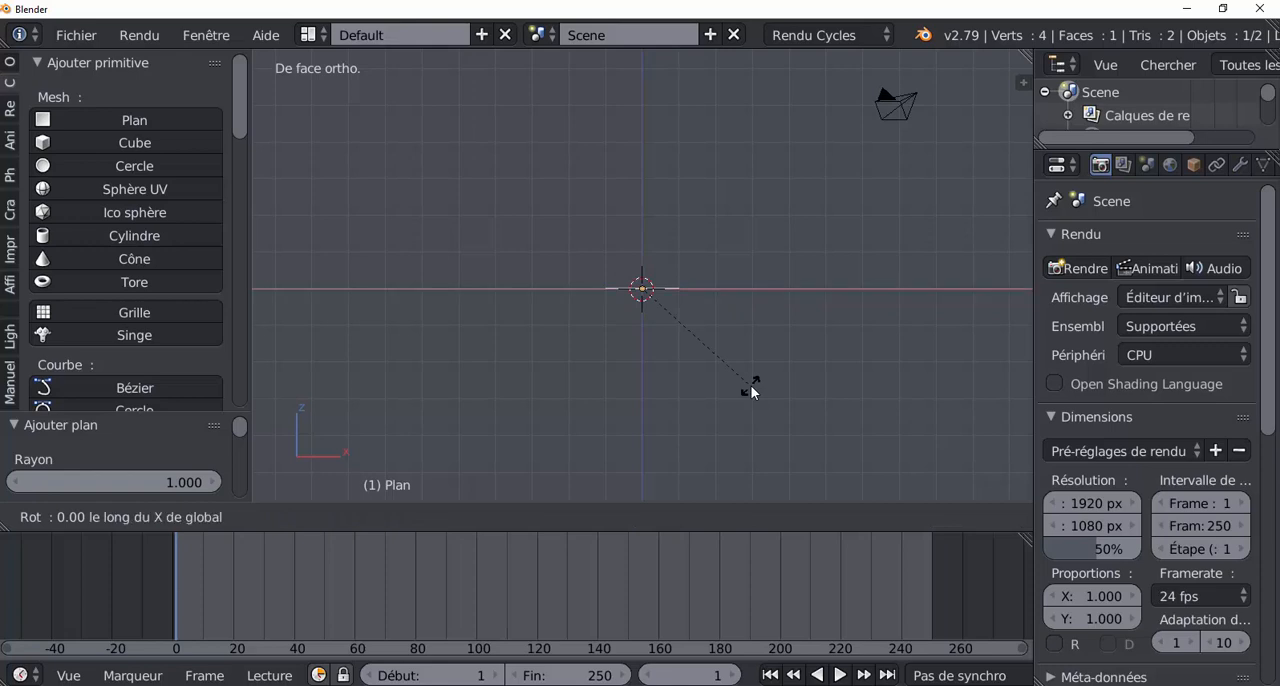
pyautogui.write('90')
pyautogui.press('Return')
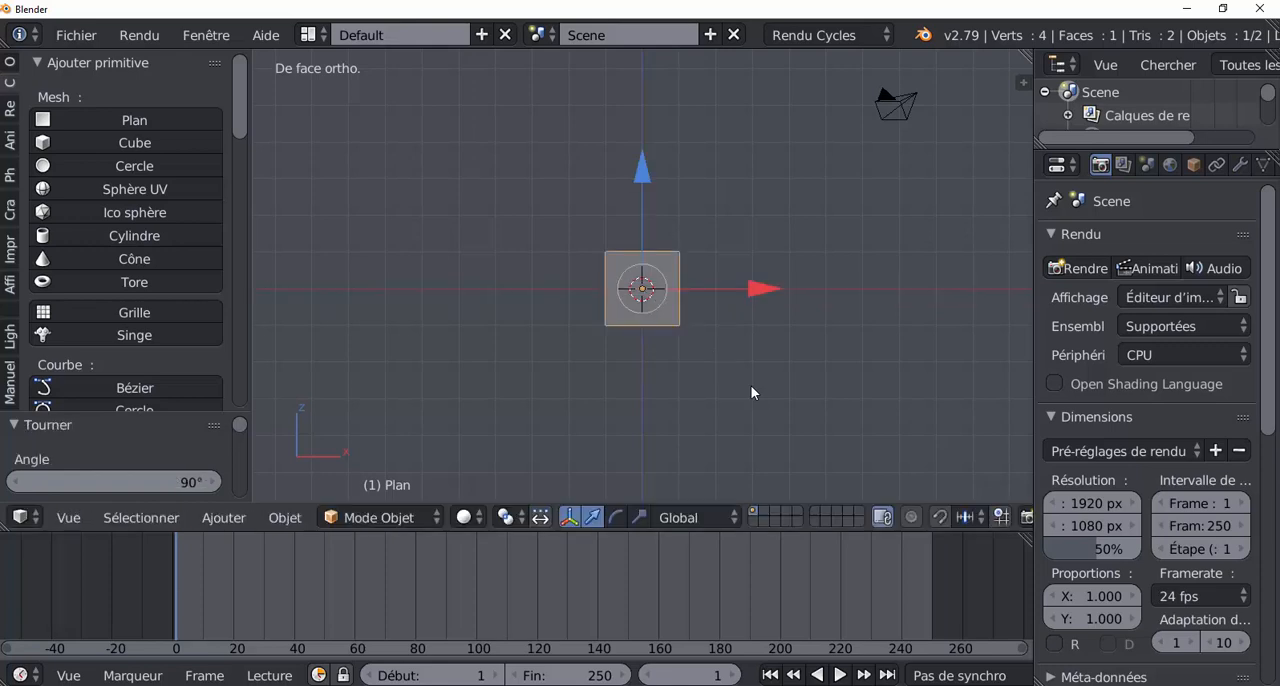
# Step: Scale the plane up by about 2.18, and stretch it along X by about 1.95 into a wide rectangle
pyautogui.press('s')
pyautogui.click(914, 456)
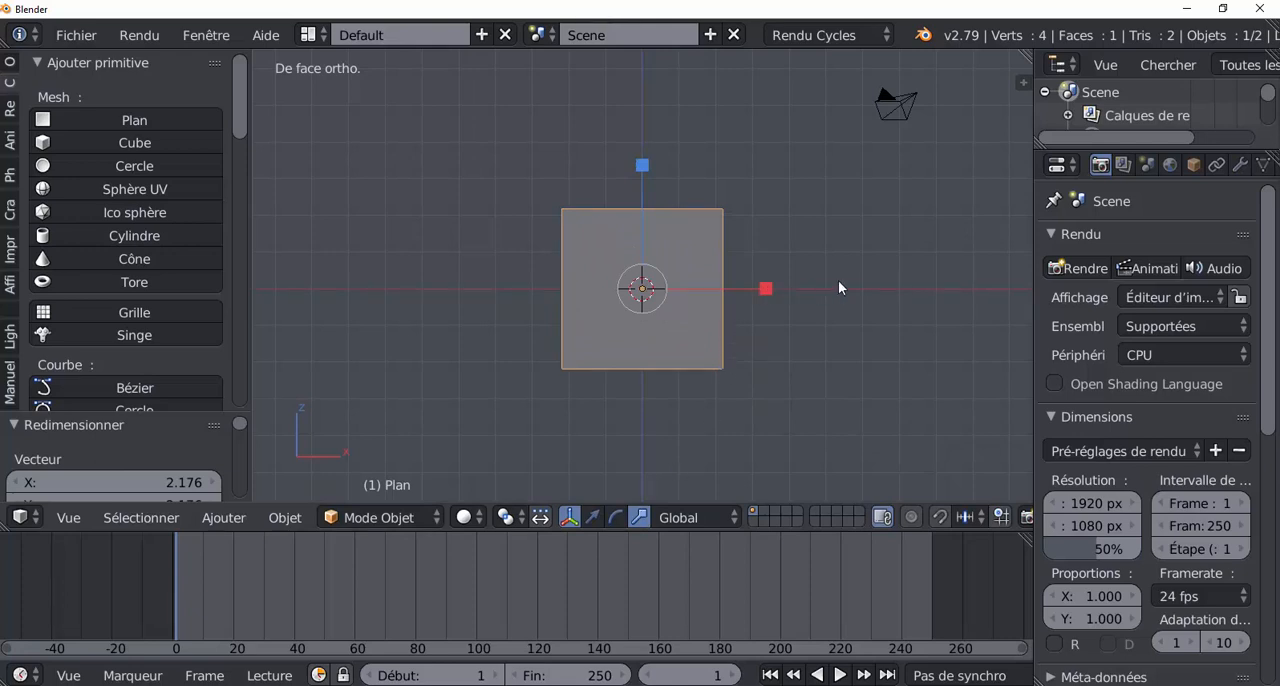
pyautogui.press('s')
pyautogui.press('x')
pyautogui.click(871, 287)
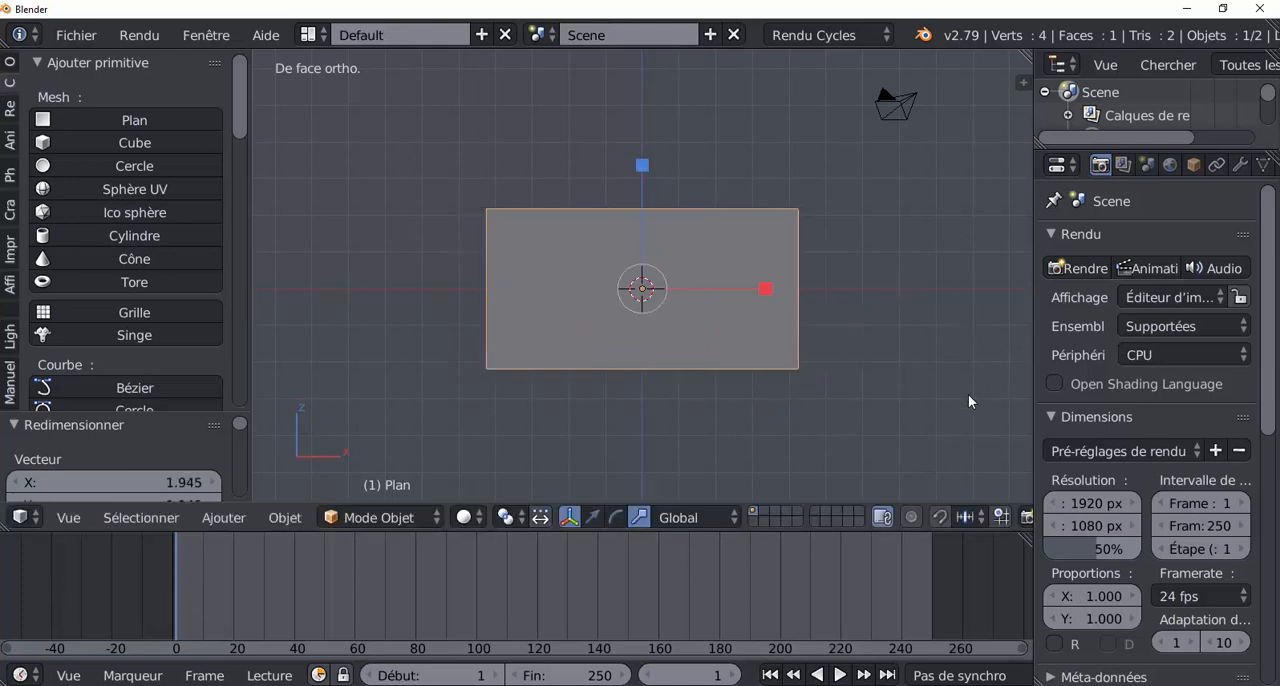
# Step: Give the plane a new material and assign an image texture (Texture image) to its diffuse colour
pyautogui.scroll(2, 968, 401)
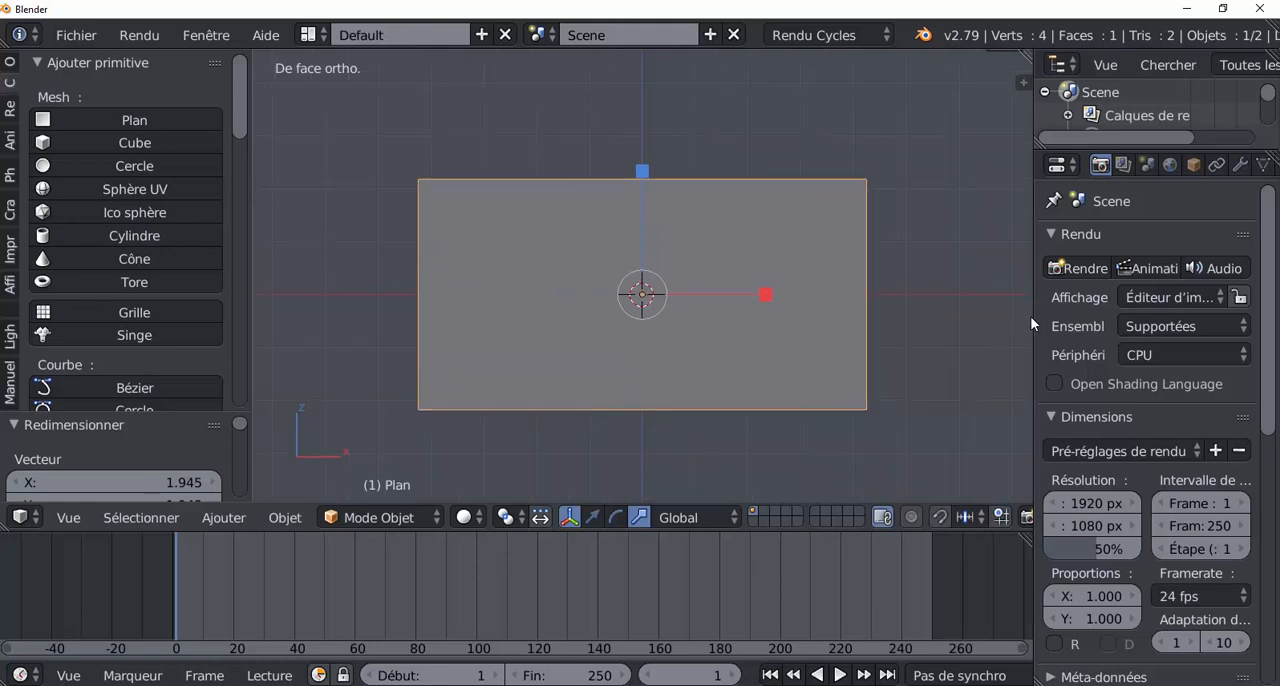
pyautogui.moveTo(1031, 316); pyautogui.dragTo(929, 330)
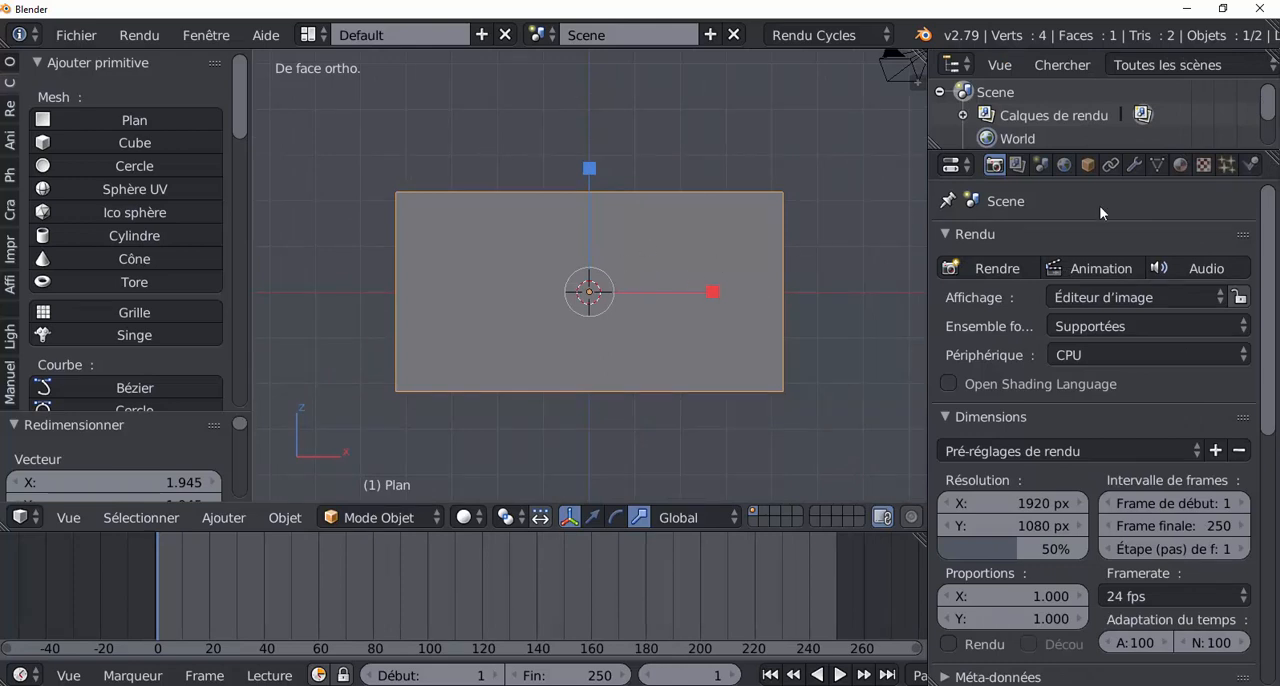
pyautogui.click(1181, 163)
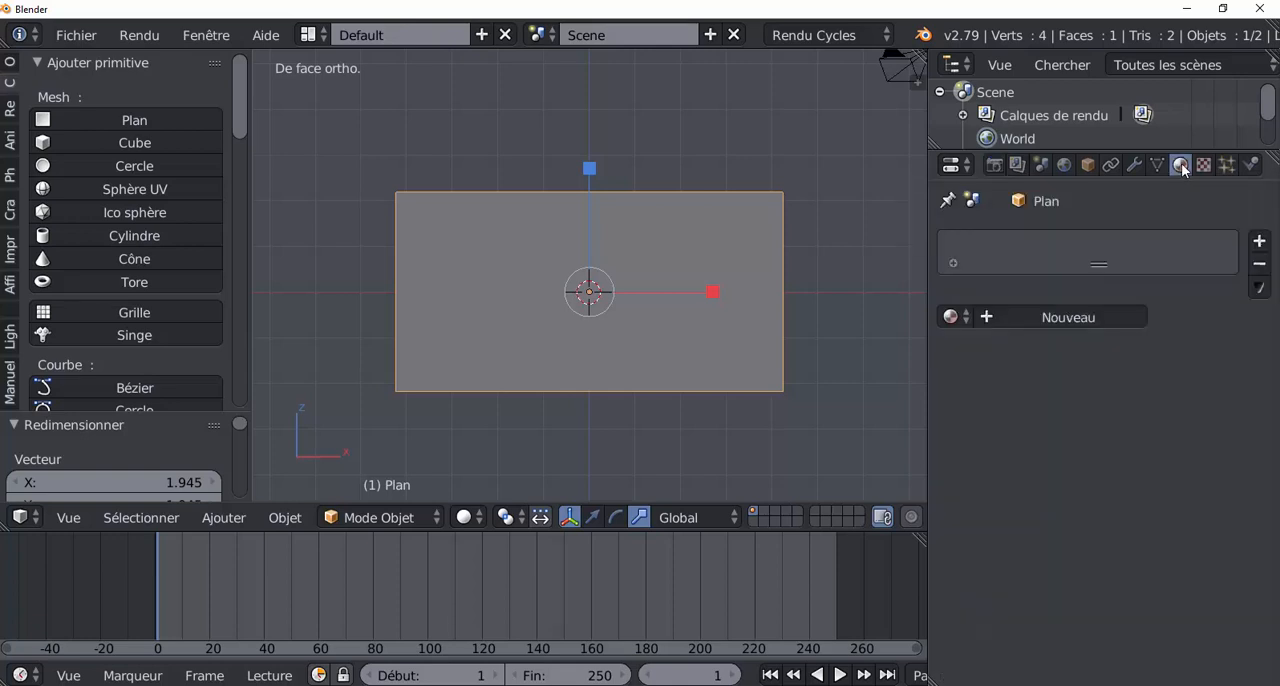
pyautogui.click(1099, 320)
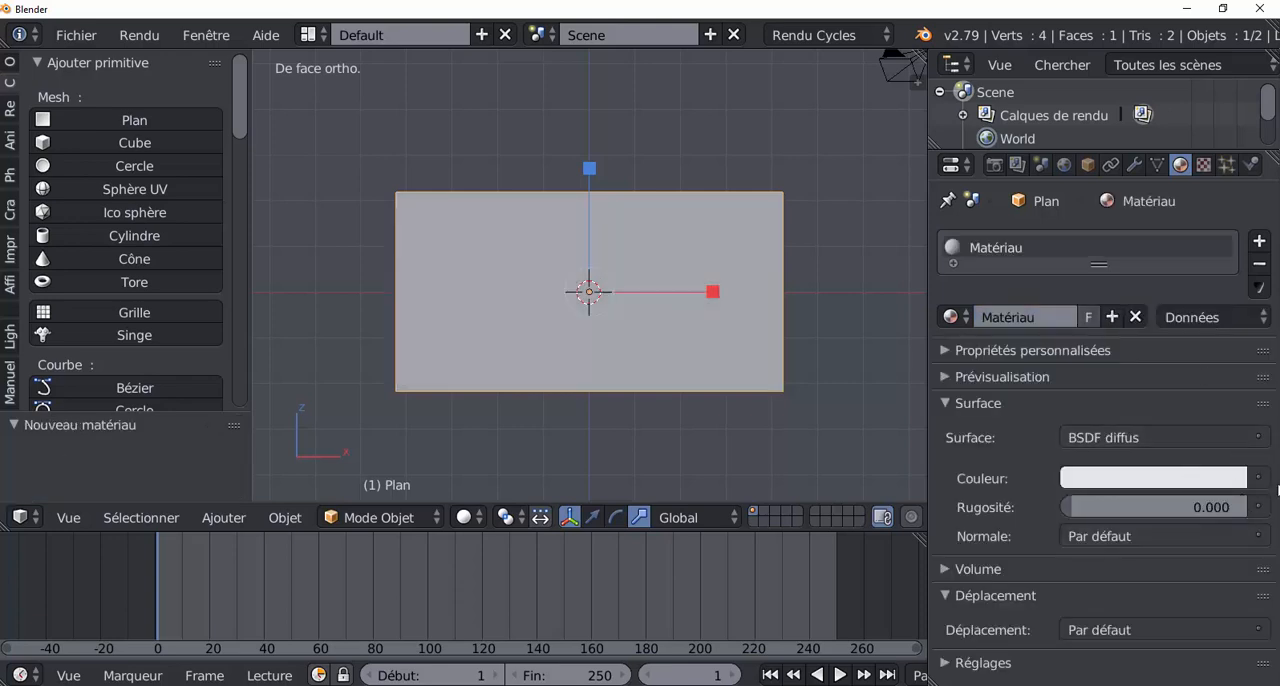
pyautogui.click(1262, 484)
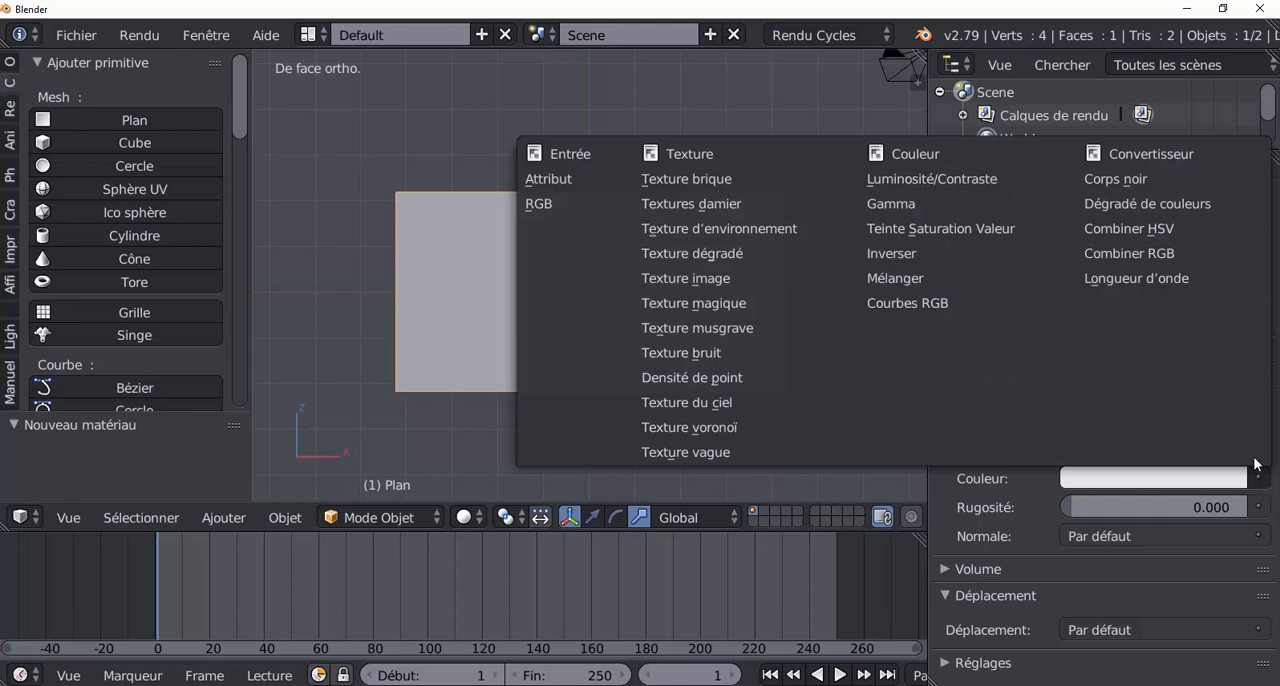
pyautogui.click(687, 281)
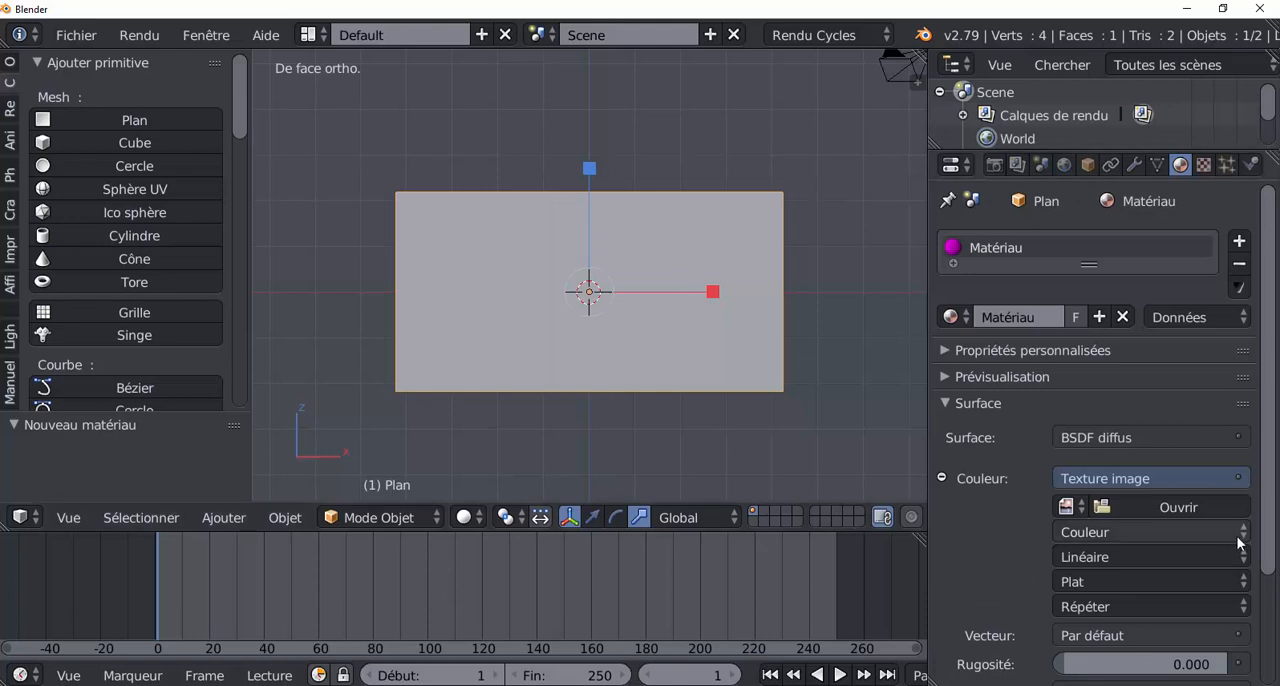
# Step: Load the Cloud - 2142.mp4 video from the Desktop folder into the image texture
pyautogui.scroll(-3, 1240, 540)
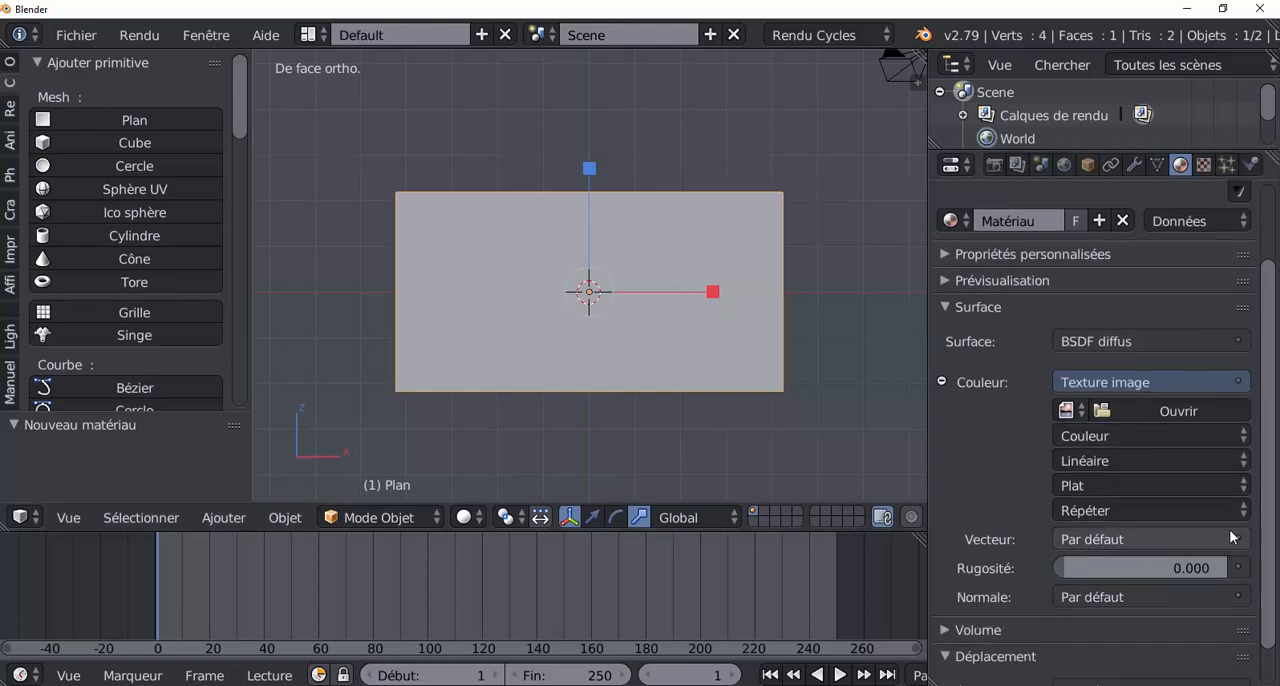
pyautogui.click(1165, 410)
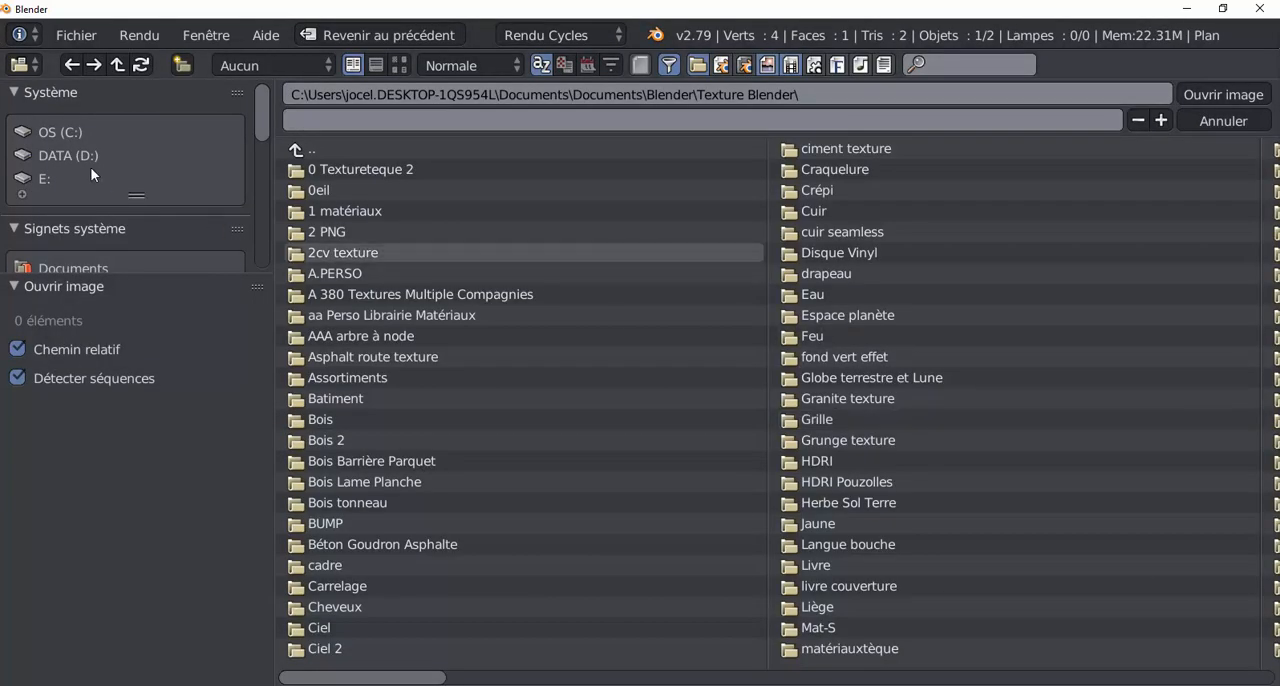
pyautogui.scroll(-3, 90, 167)
pyautogui.click(58, 196)
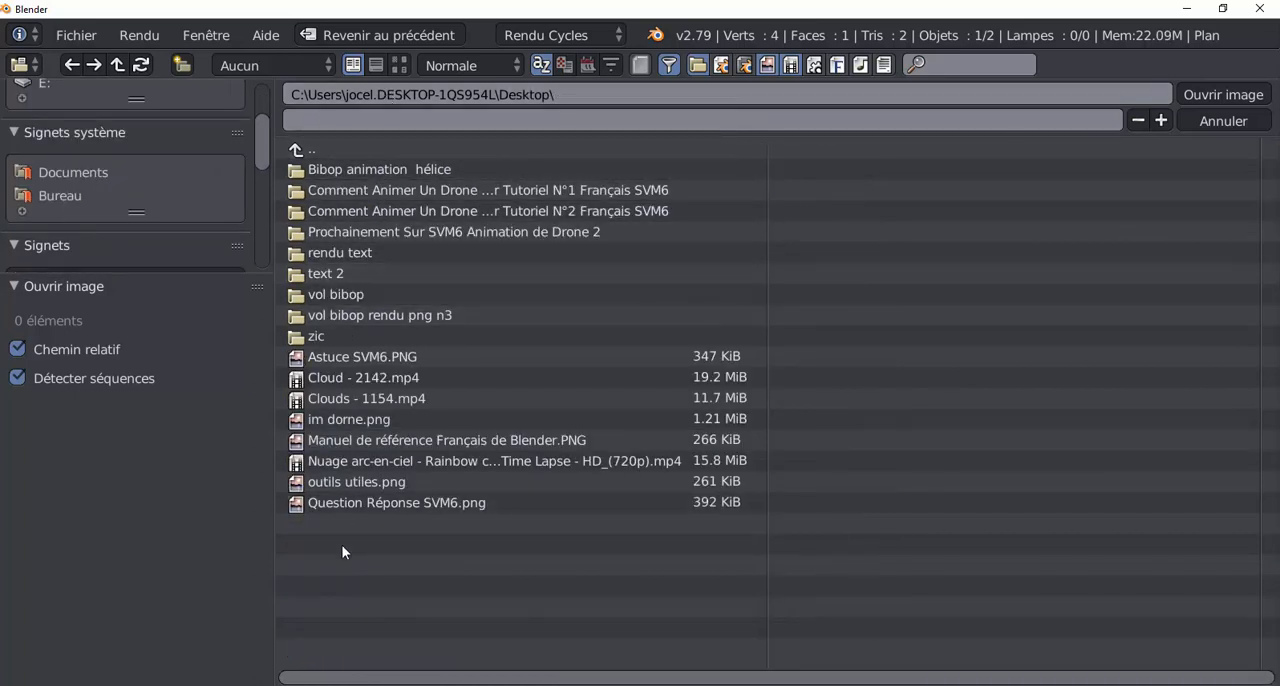
pyautogui.click(338, 376)
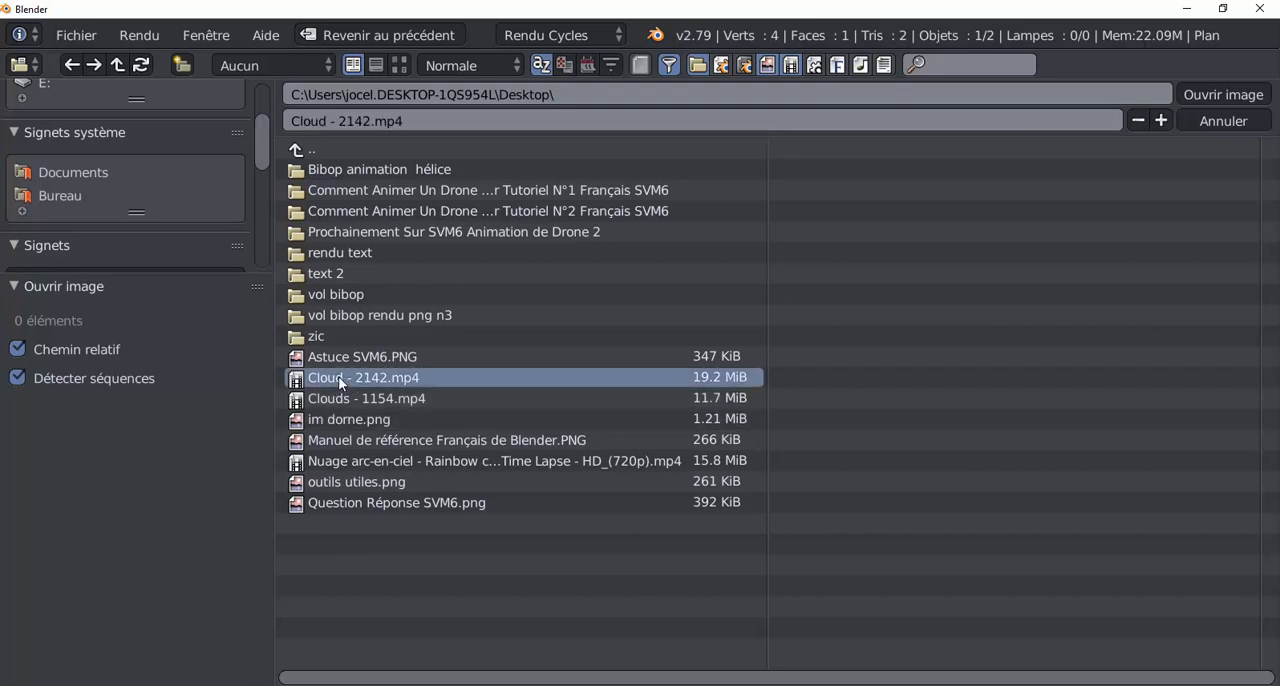
pyautogui.click(1221, 95)
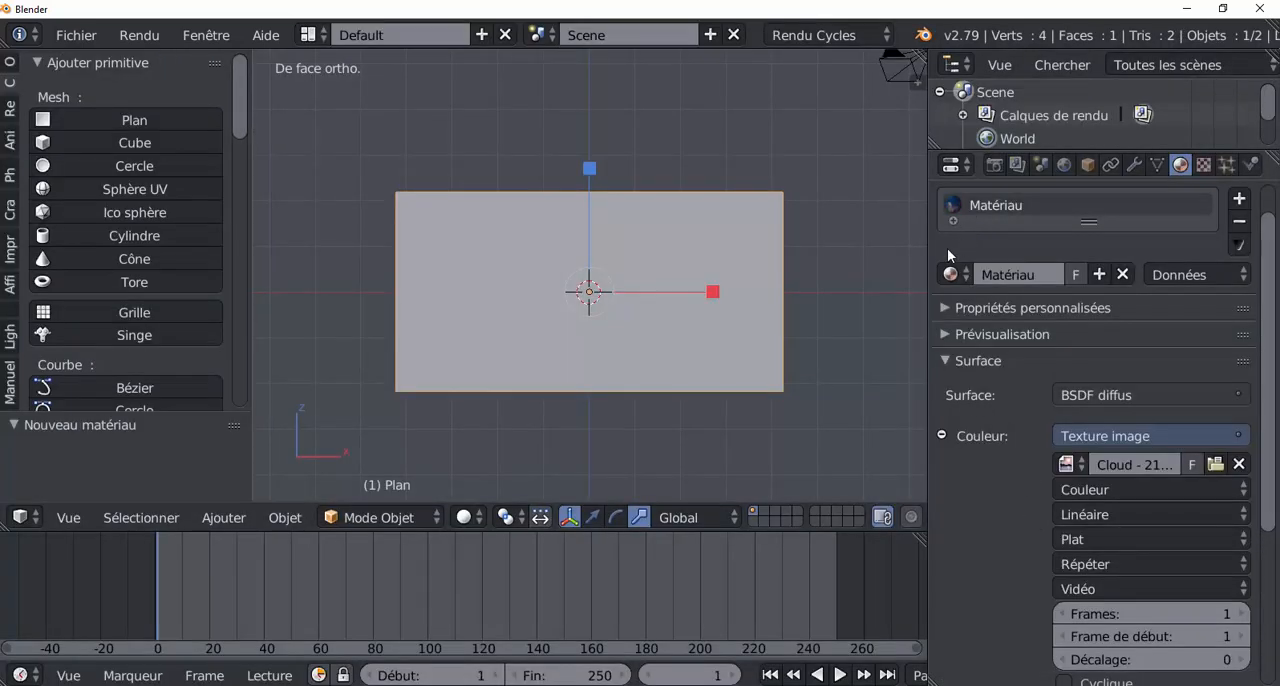
# Step: Expand the material preview and widen the properties area
pyautogui.click(943, 310)
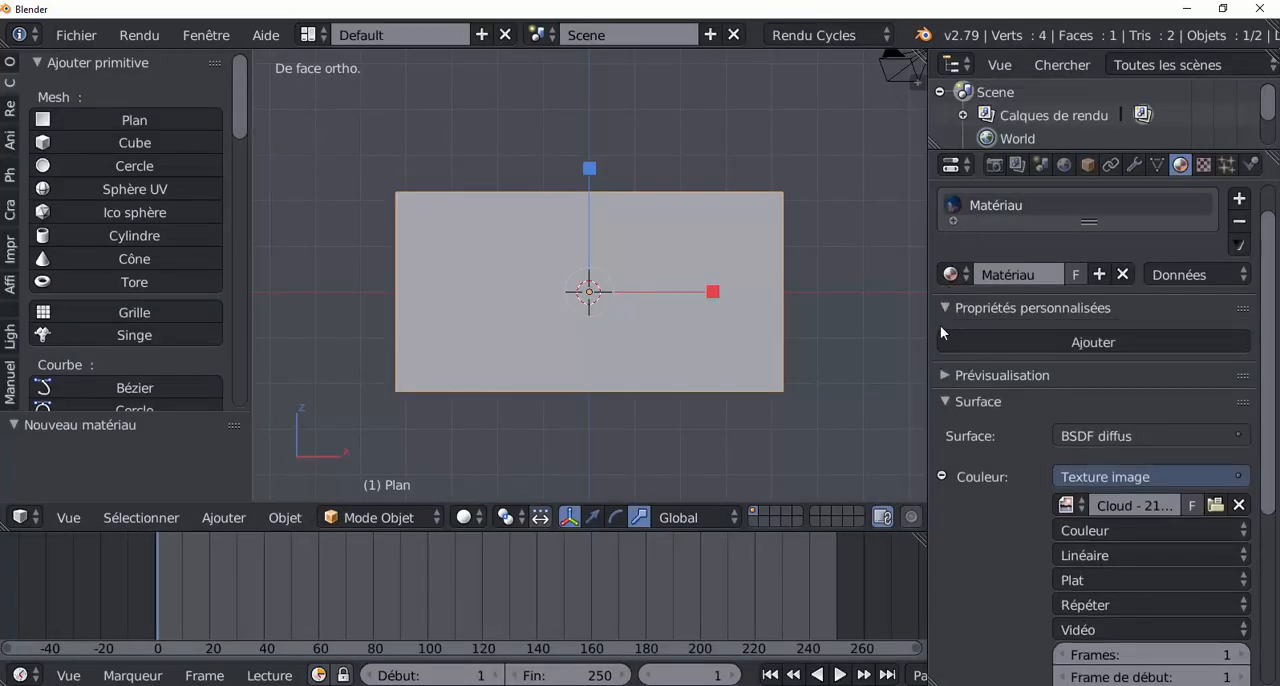
pyautogui.click(942, 308)
pyautogui.click(943, 334)
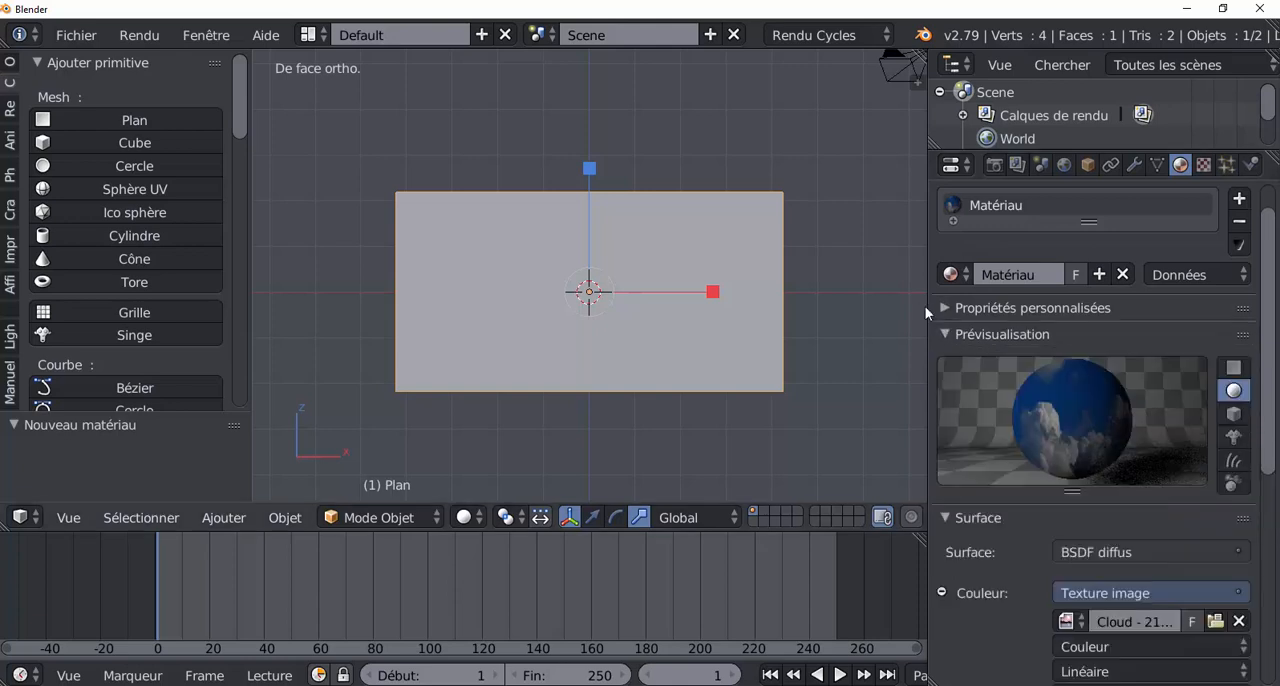
pyautogui.moveTo(926, 313); pyautogui.dragTo(866, 313)
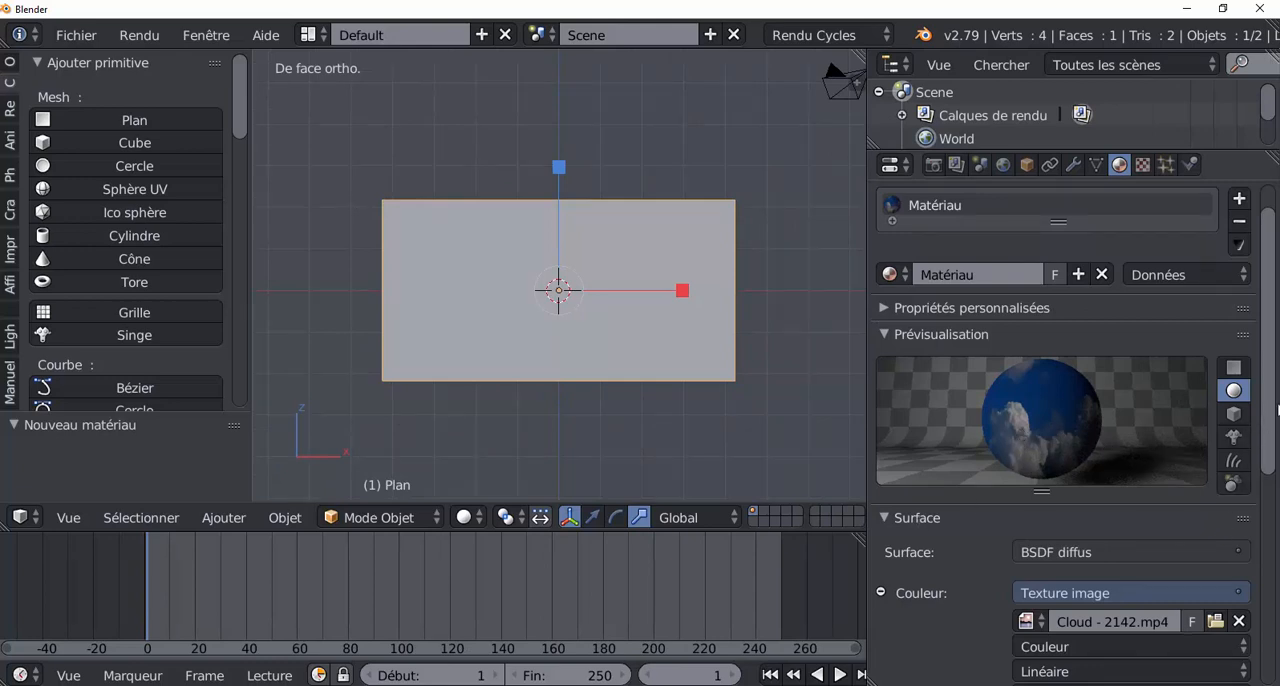
# Step: Enable the Cyclique and Auto-actualiser options for the Cloud - 2142.mp4 video texture
pyautogui.scroll(-5, 1275, 405)
pyautogui.scroll(-4, 1270, 430)
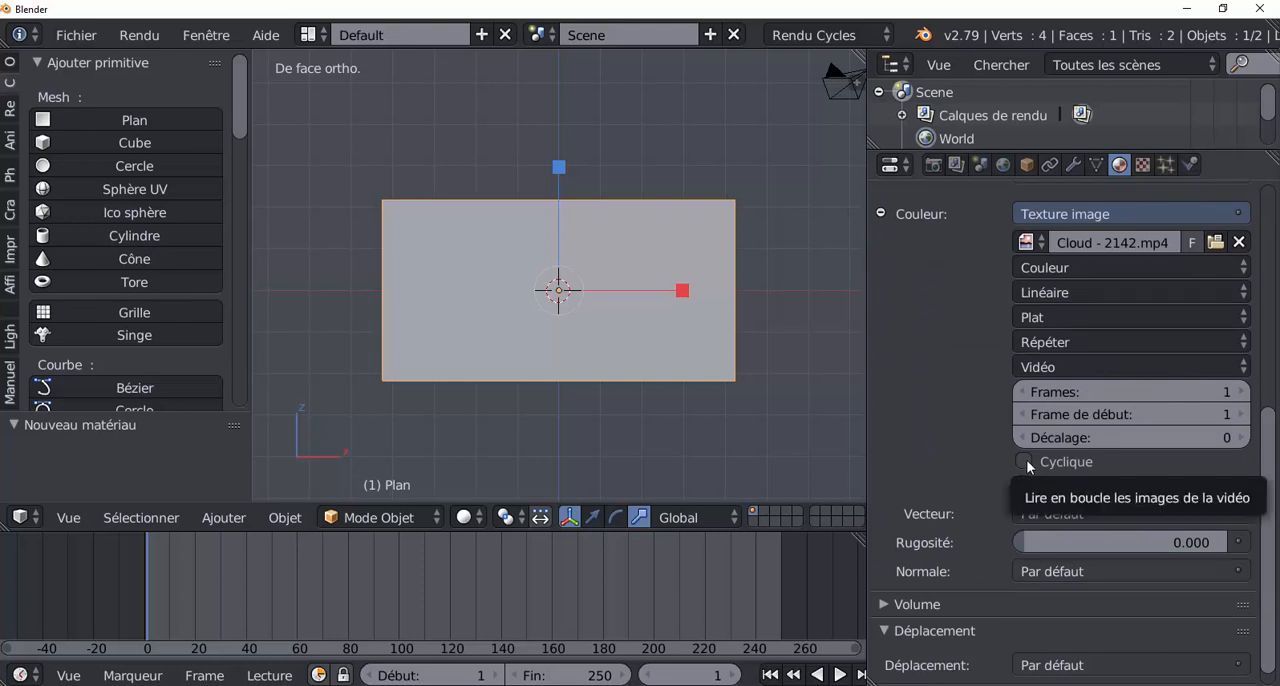
pyautogui.click(1025, 461)
pyautogui.click(1022, 488)
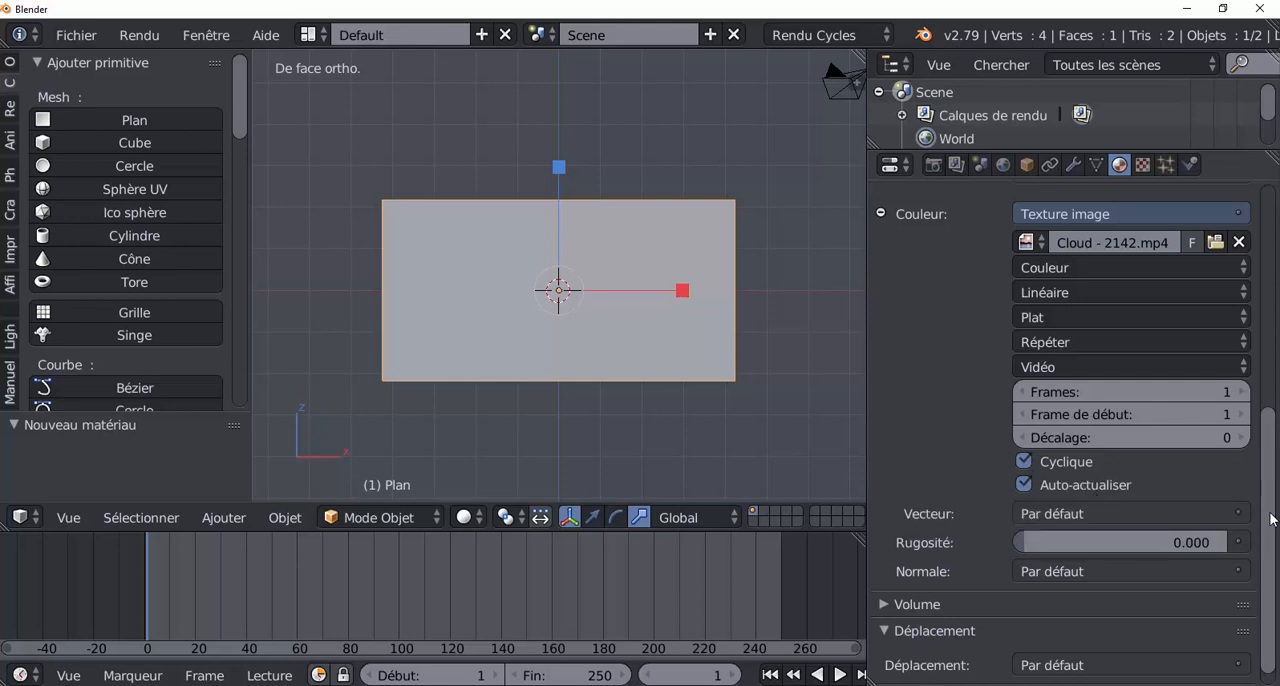
# Step: Set the image texture's vector to the generated texture coordinates (Coordonnées de texture | Générée)
pyautogui.scroll(6, 1272, 519)
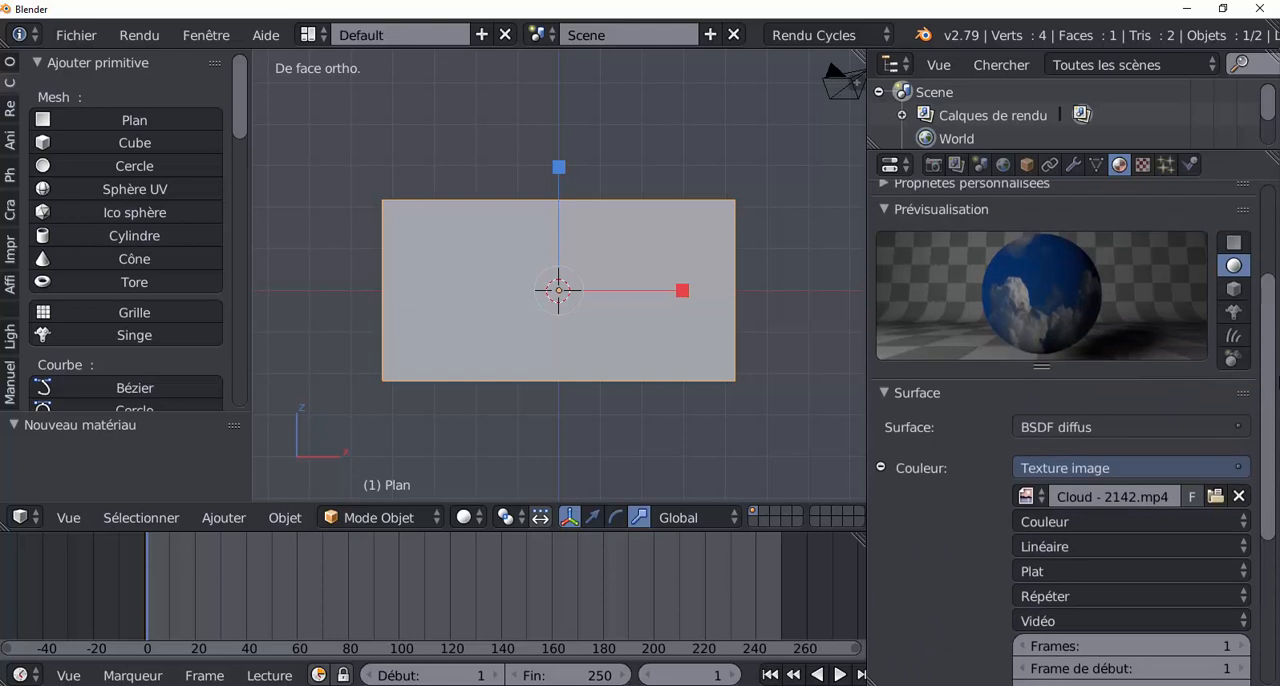
pyautogui.scroll(-2, 1274, 420)
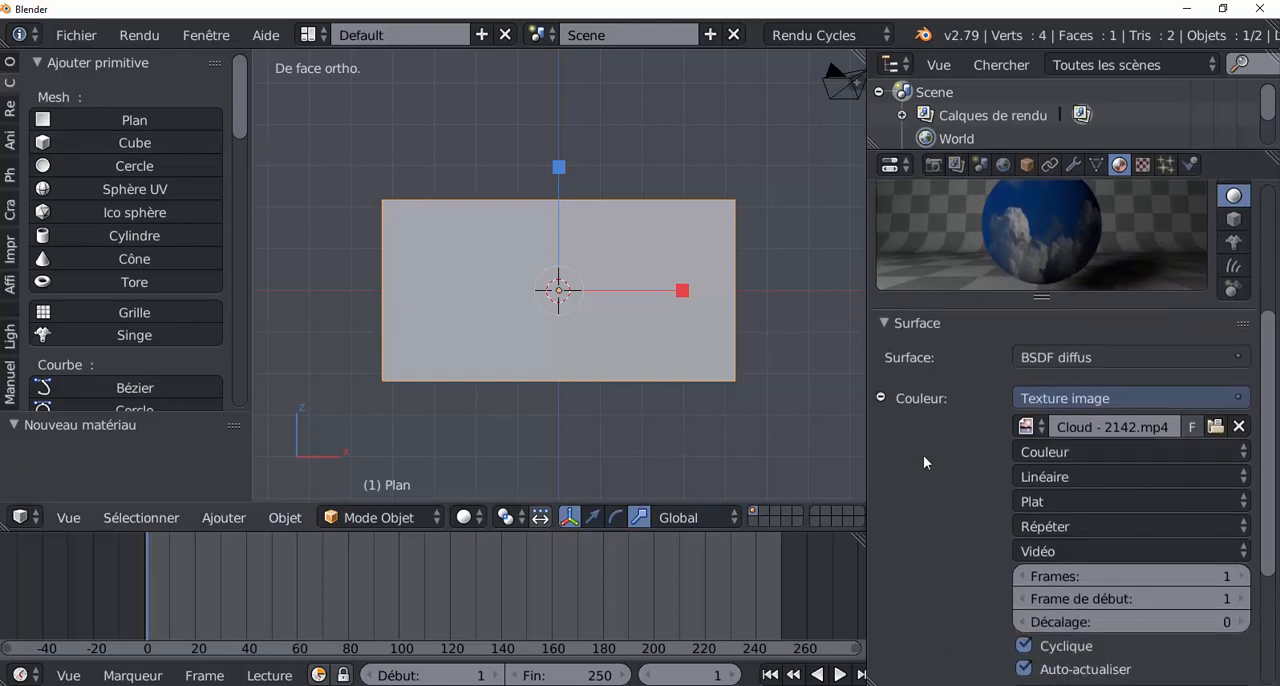
pyautogui.scroll(-3, 1262, 485)
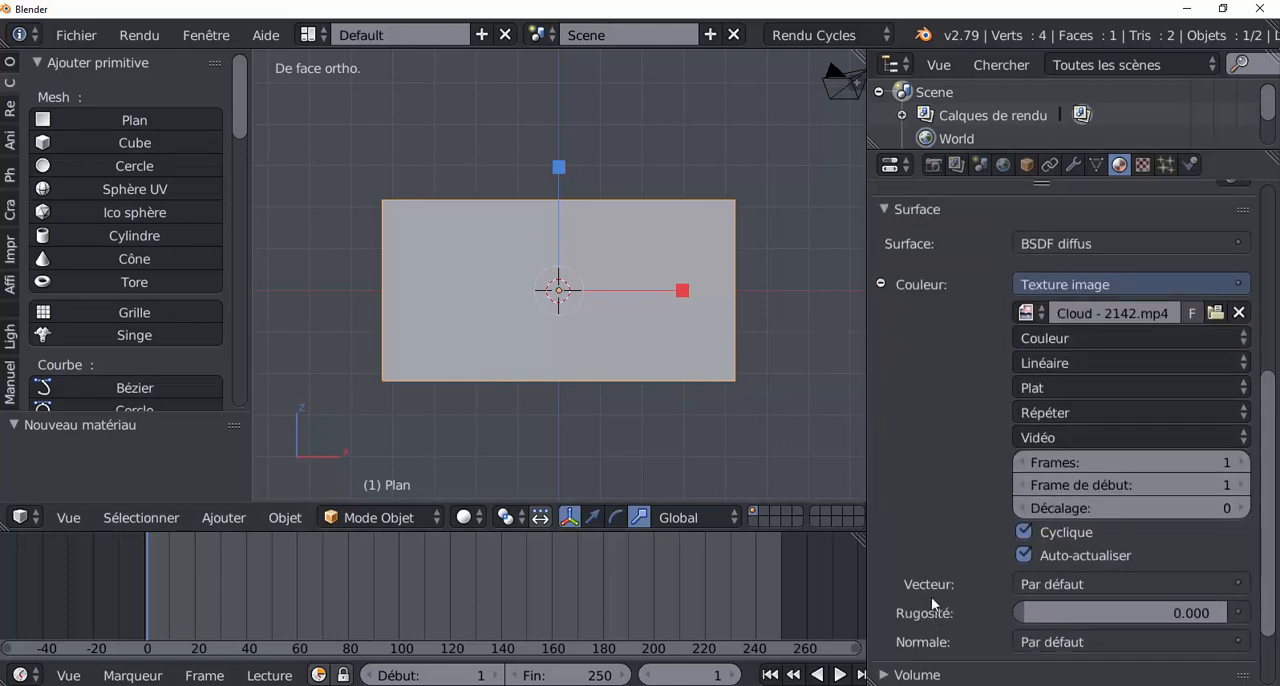
pyautogui.scroll(-1, 932, 603)
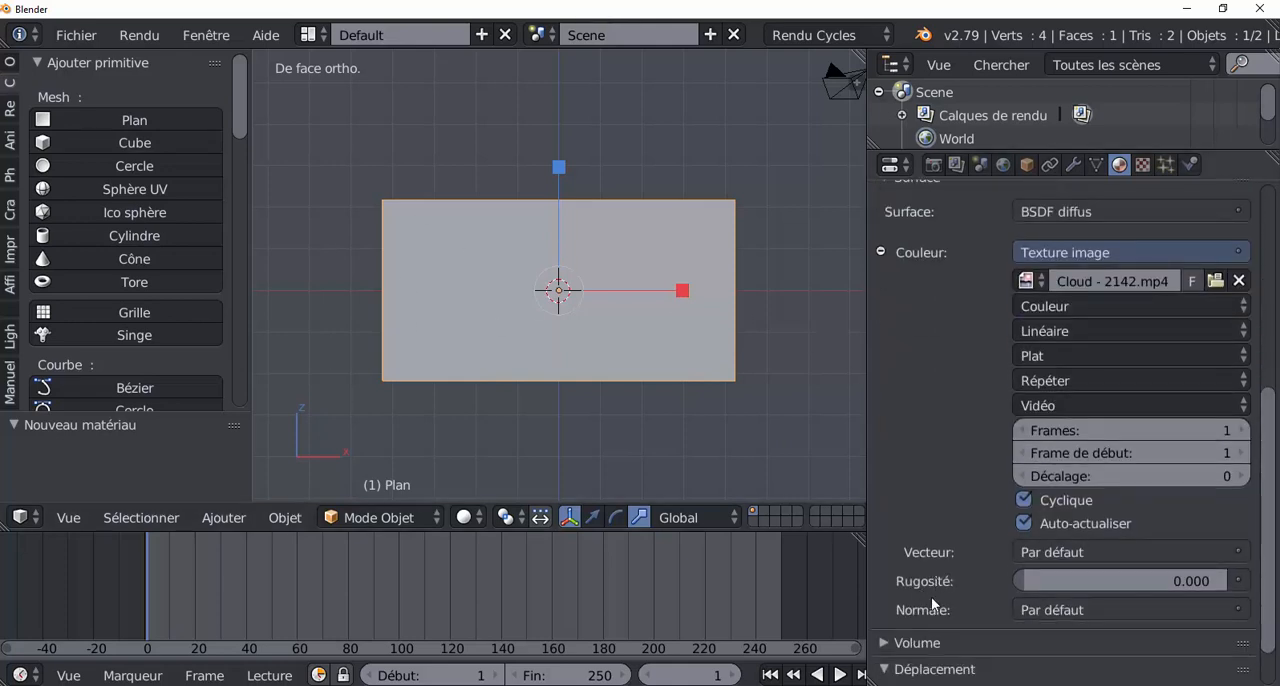
pyautogui.click(1102, 552)
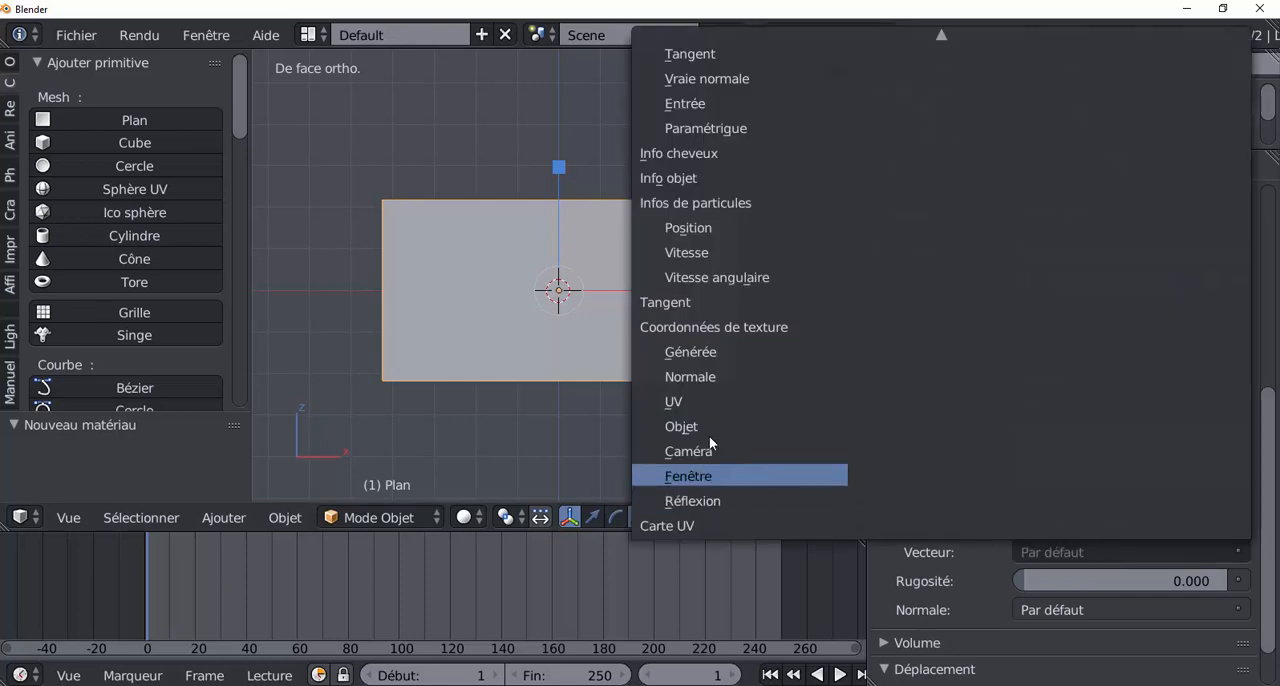
pyautogui.click(706, 353)
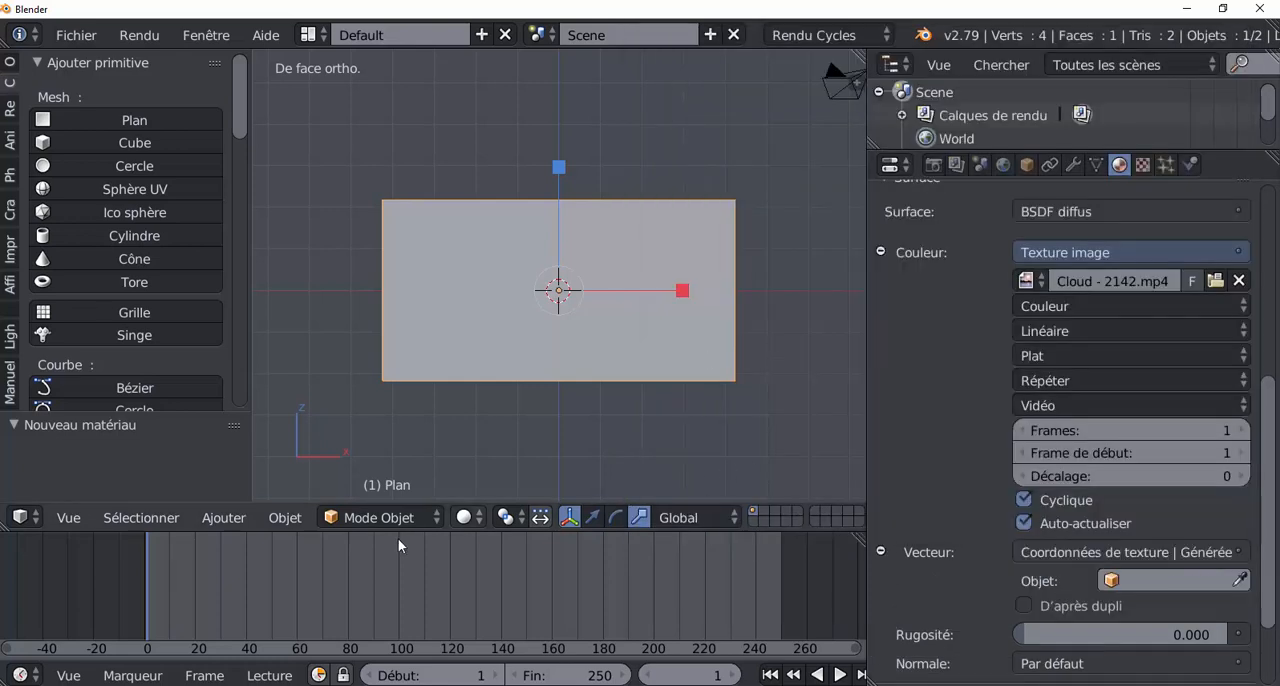
# Step: Switch the viewport shading to Matériau to show the cloud texture on the plane, and widen the properties area slightly
pyautogui.click(466, 517)
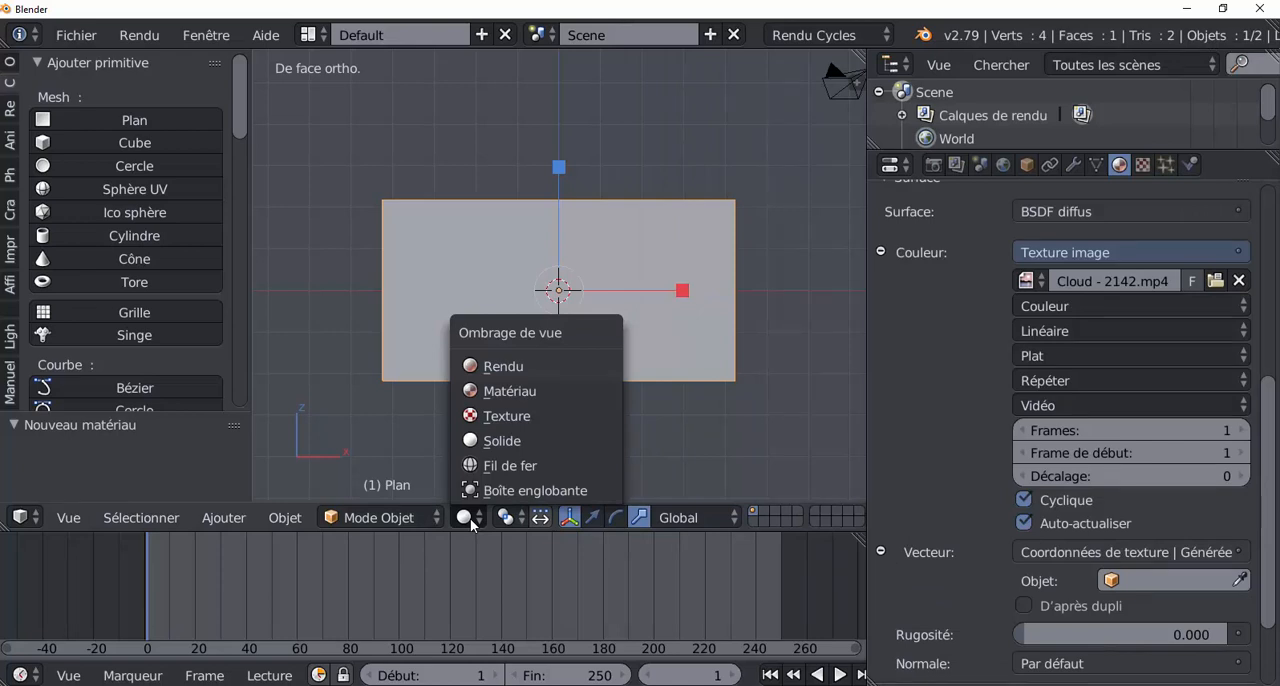
pyautogui.click(487, 392)
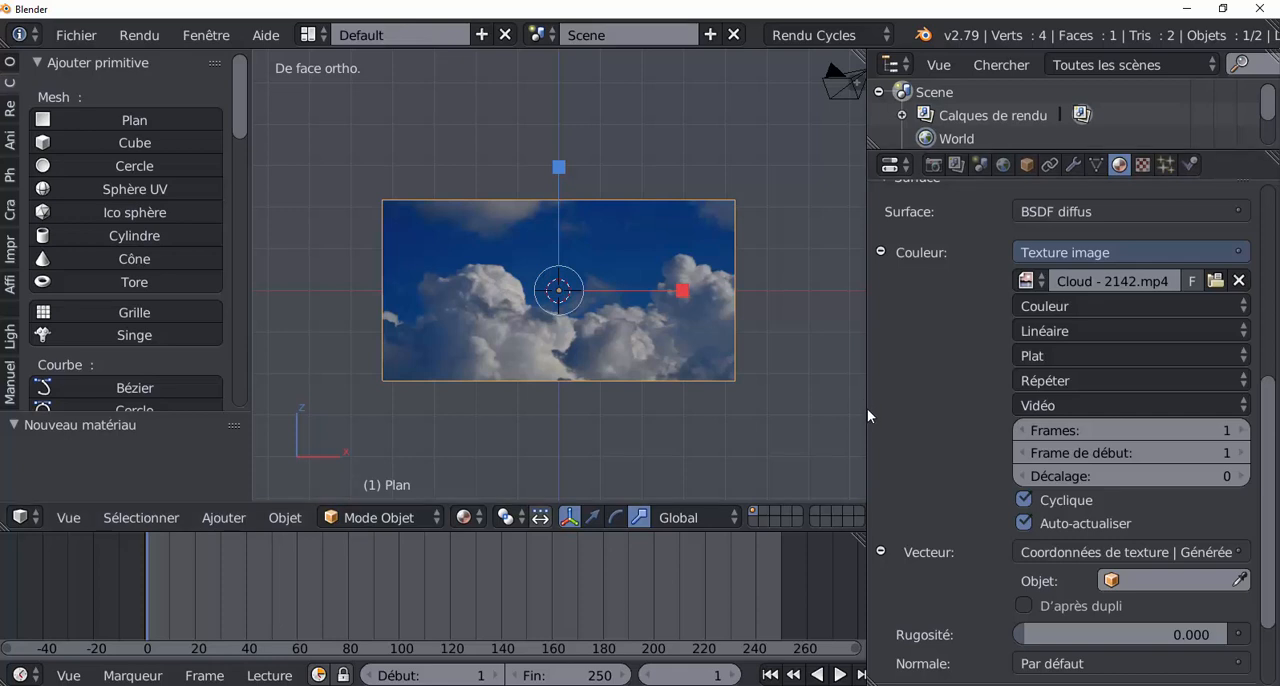
pyautogui.moveTo(867, 408); pyautogui.dragTo(832, 413)
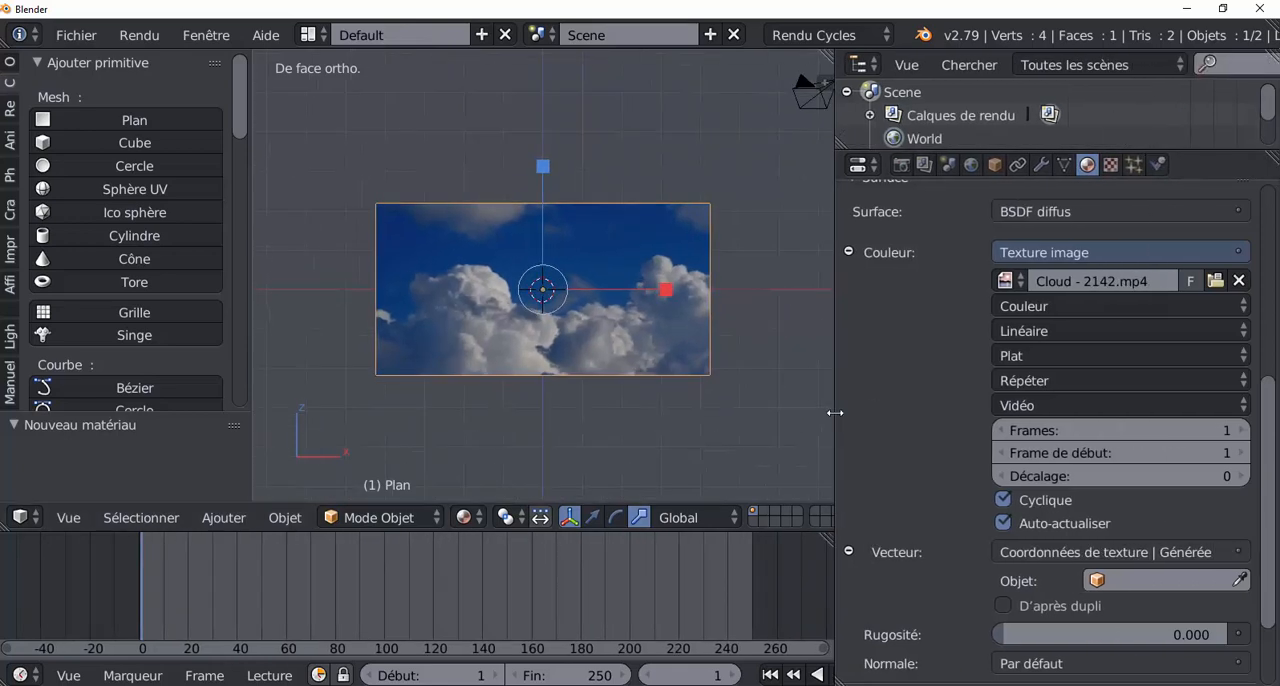
pyautogui.scroll(2, 713, 417)
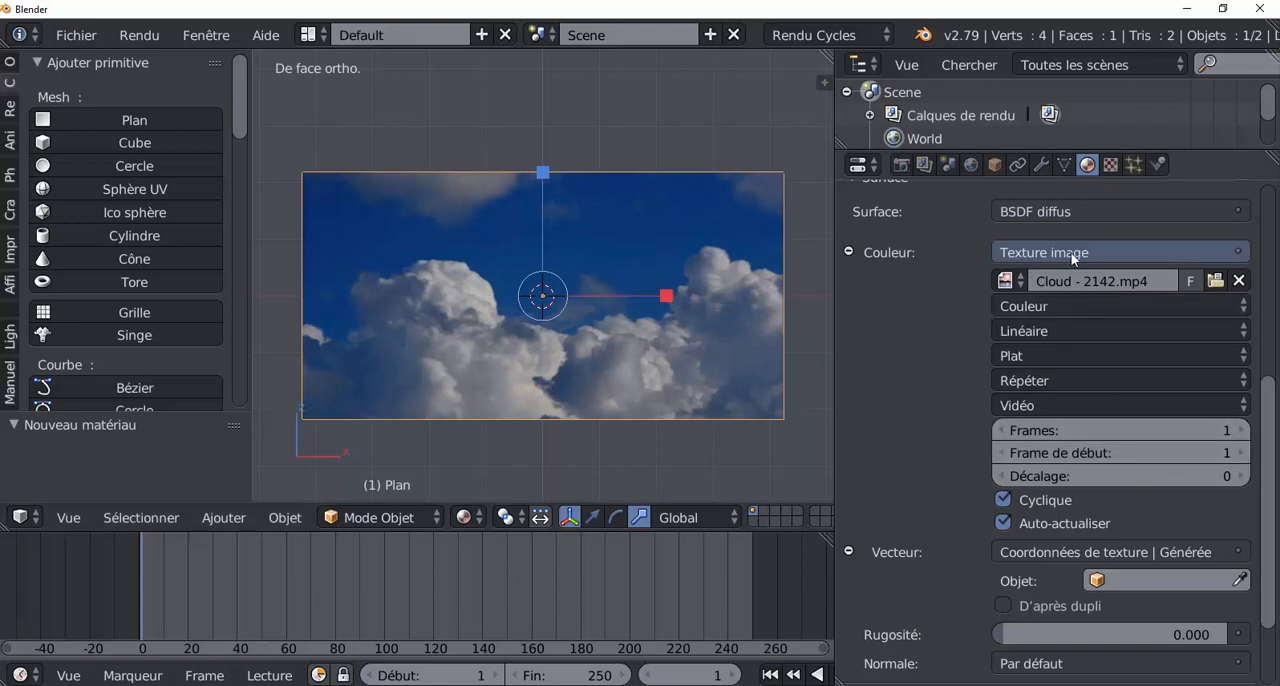
# Step: Set the number of frames used from the Cloud - 2142.mp4 video to 3077
pyautogui.scroll(4, 1274, 420)
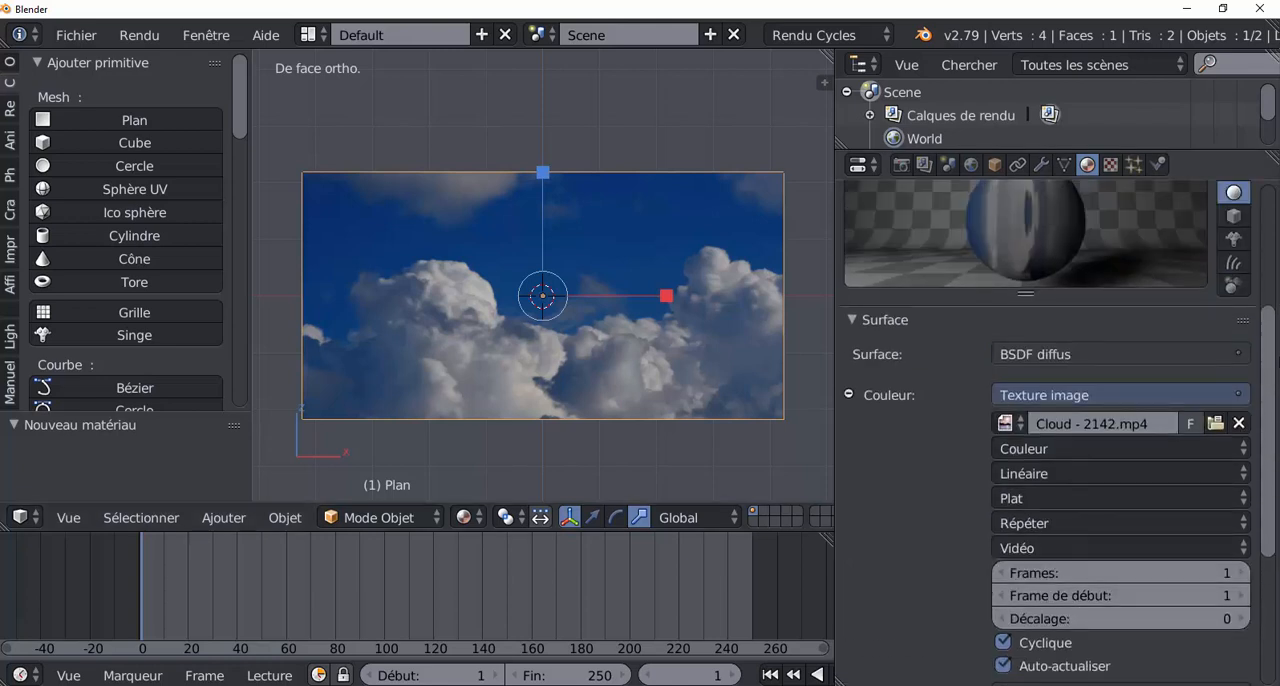
pyautogui.scroll(-1, 993, 371)
pyautogui.click(1061, 371)
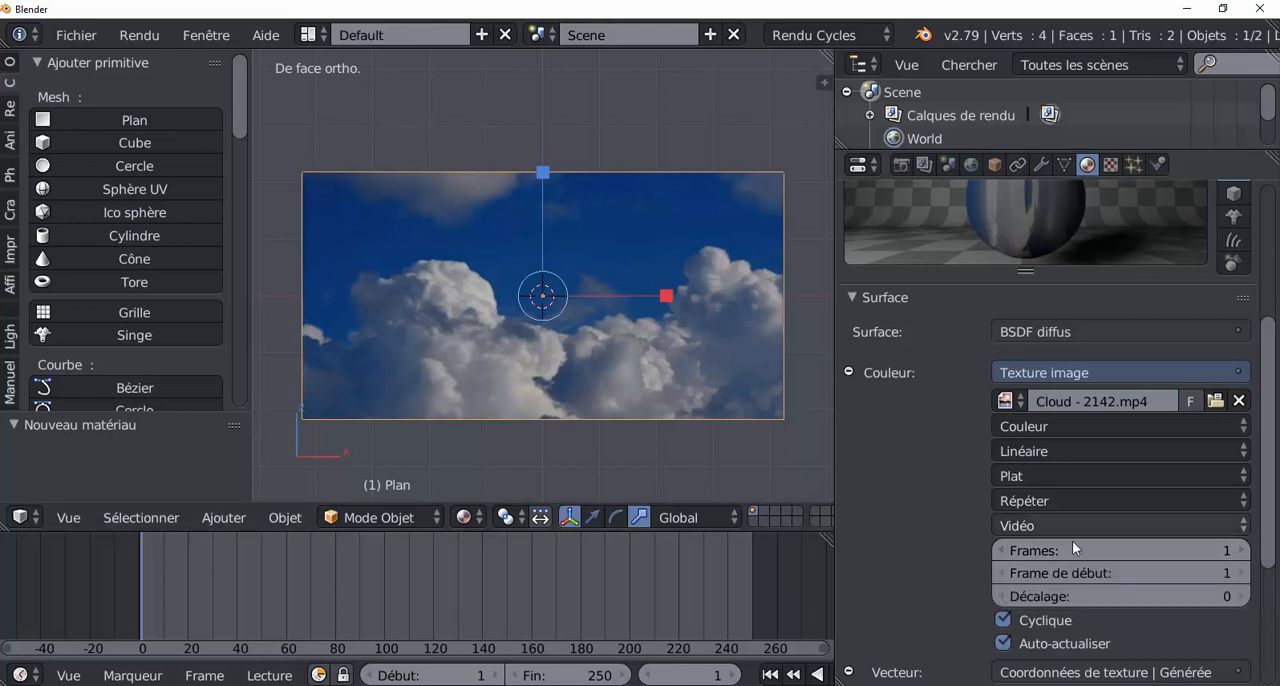
pyautogui.moveTo(1093, 548); pyautogui.dragTo(1210, 548)
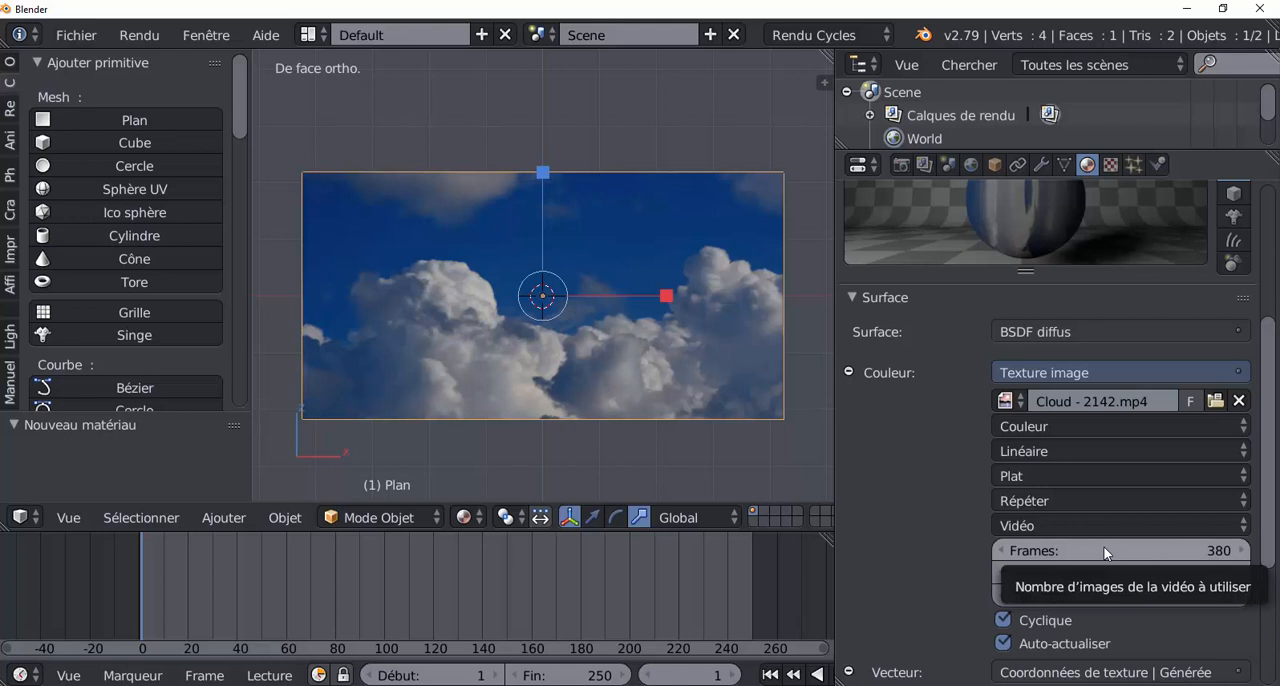
pyautogui.moveTo(1103, 546); pyautogui.dragTo(1275, 546)
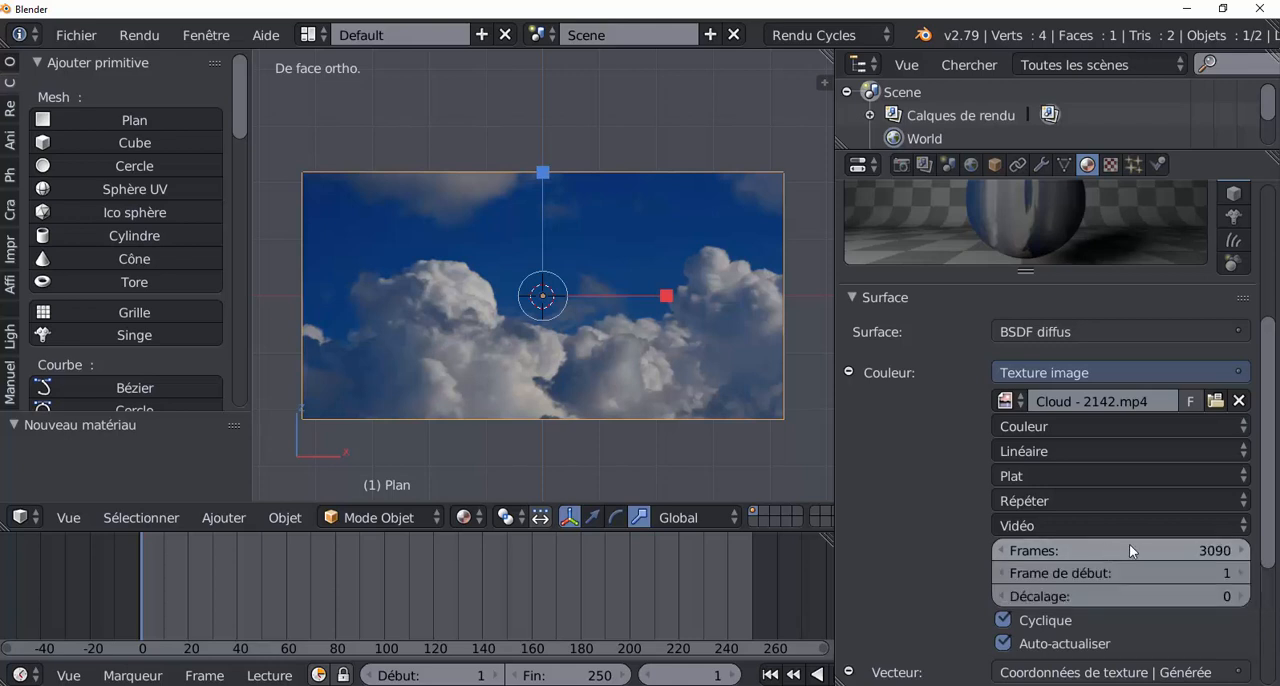
pyautogui.moveTo(1129, 544); pyautogui.dragTo(1130, 546)
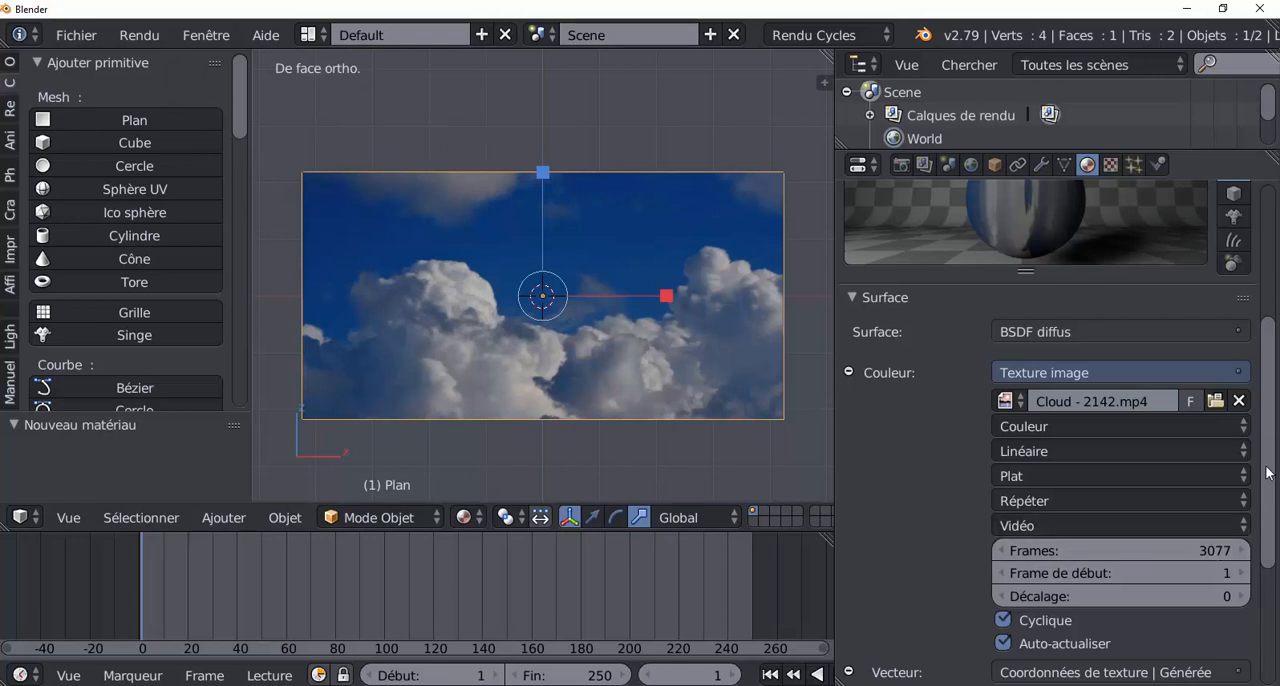
pyautogui.moveTo(1268, 473); pyautogui.dragTo(1276, 537)
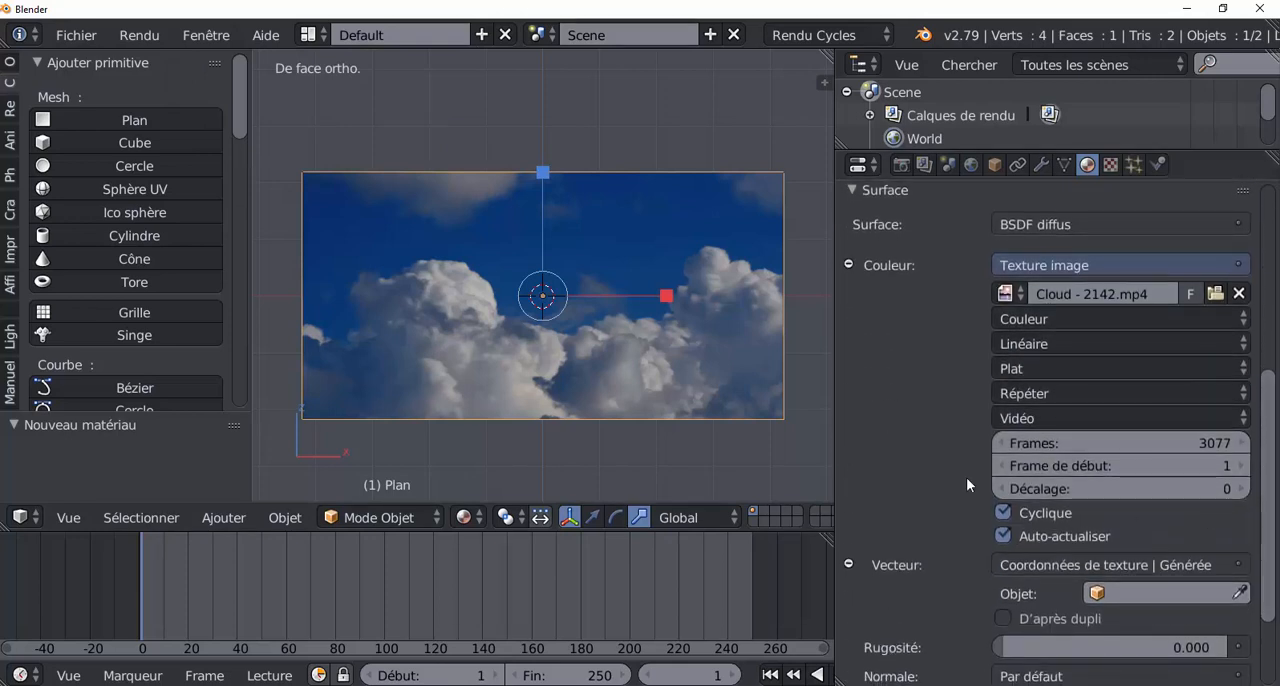
# Step: Narrow the properties area slightly, go to frame 60 and switch the viewport shading to Rendu
pyautogui.moveTo(834, 381)
pyautogui.mouseDown()
pyautogui.moveTo(919, 381)
pyautogui.moveTo(858, 381)
pyautogui.mouseUp()
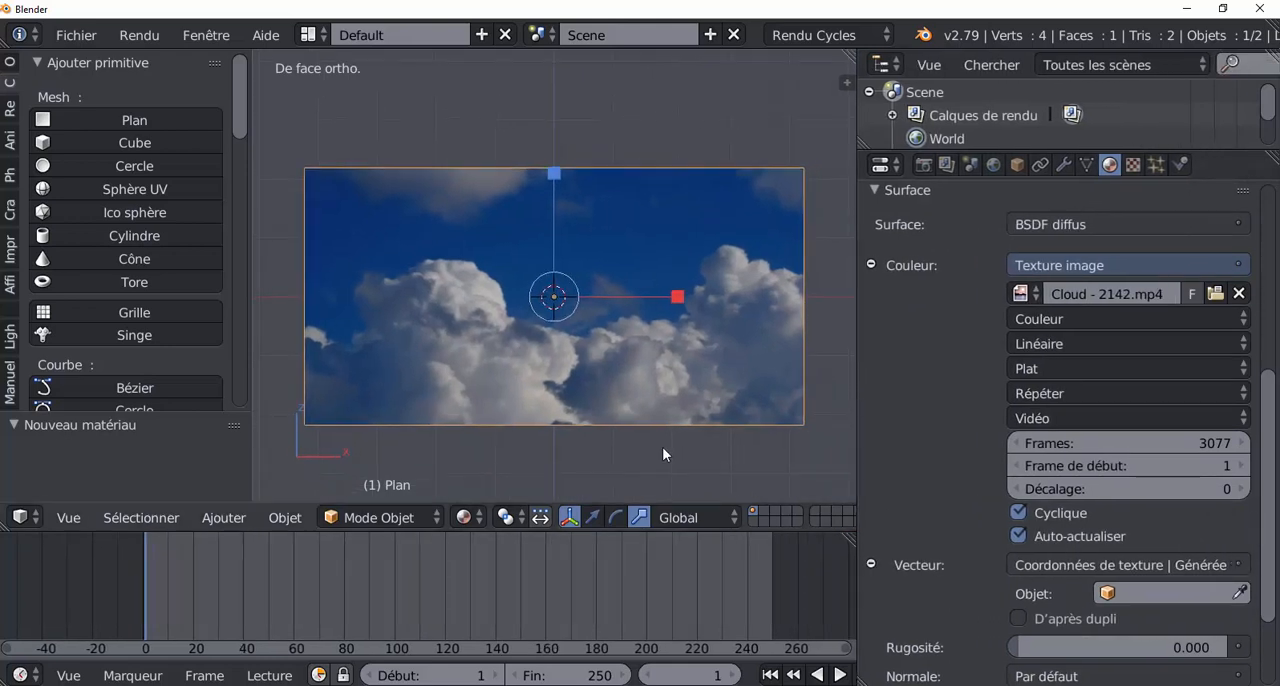
pyautogui.click(294, 596)
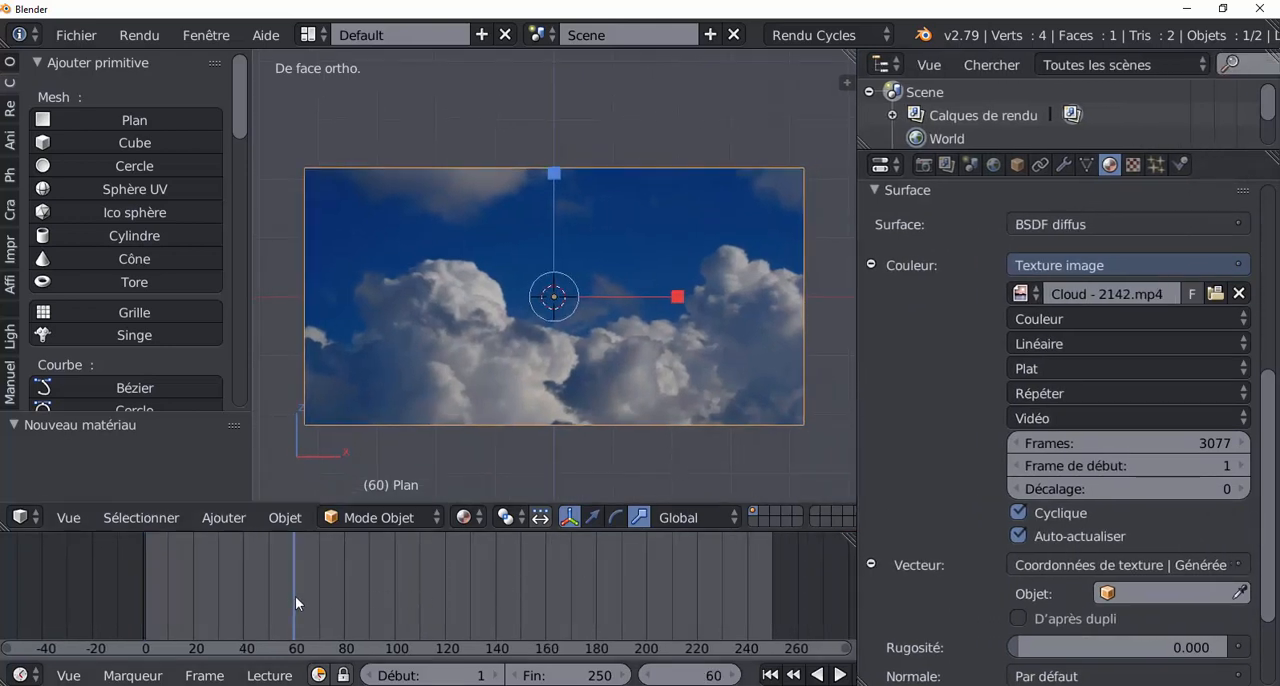
pyautogui.click(456, 520)
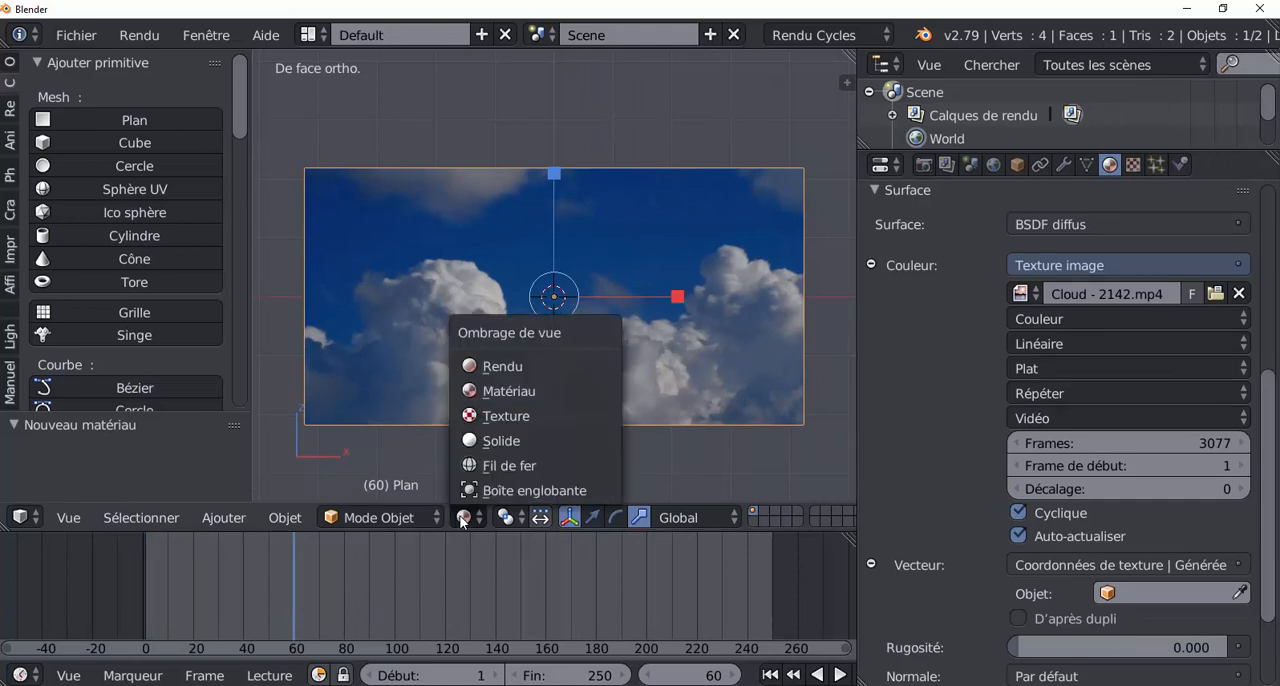
pyautogui.click(484, 364)
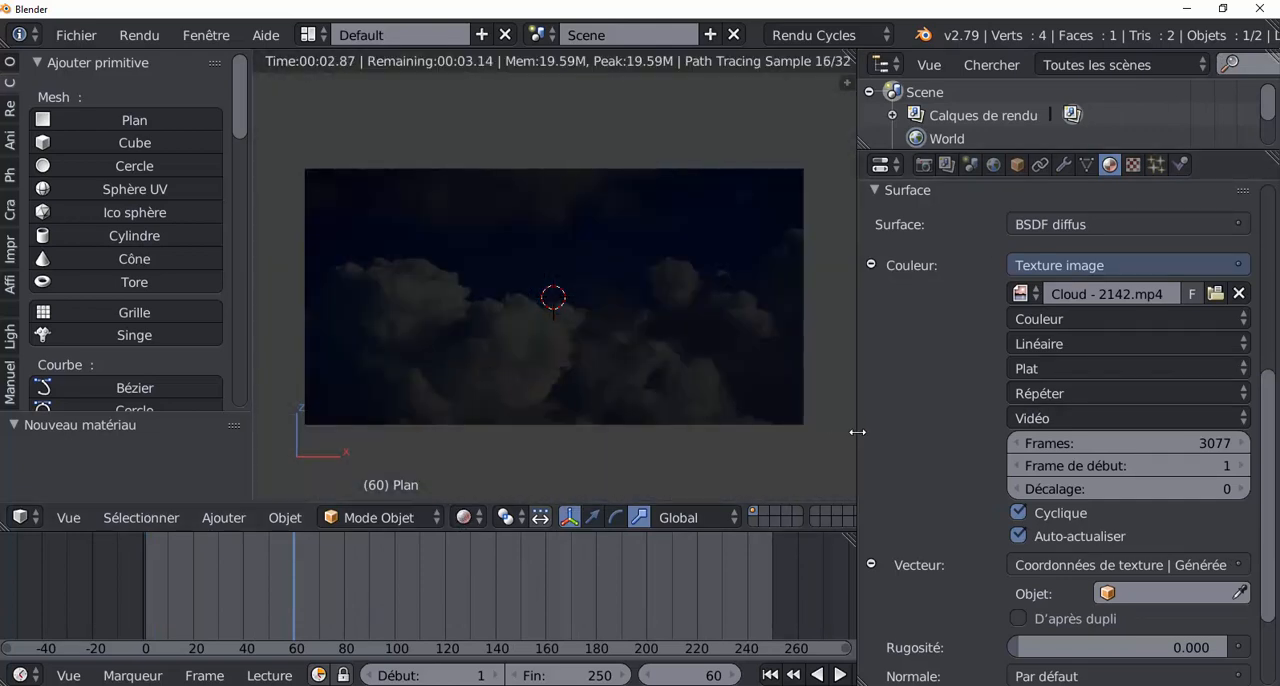
# Step: Scrub back and forth through the timeline up to frame 233 to examine the cloud motion in the rendered view
pyautogui.click(410, 596)
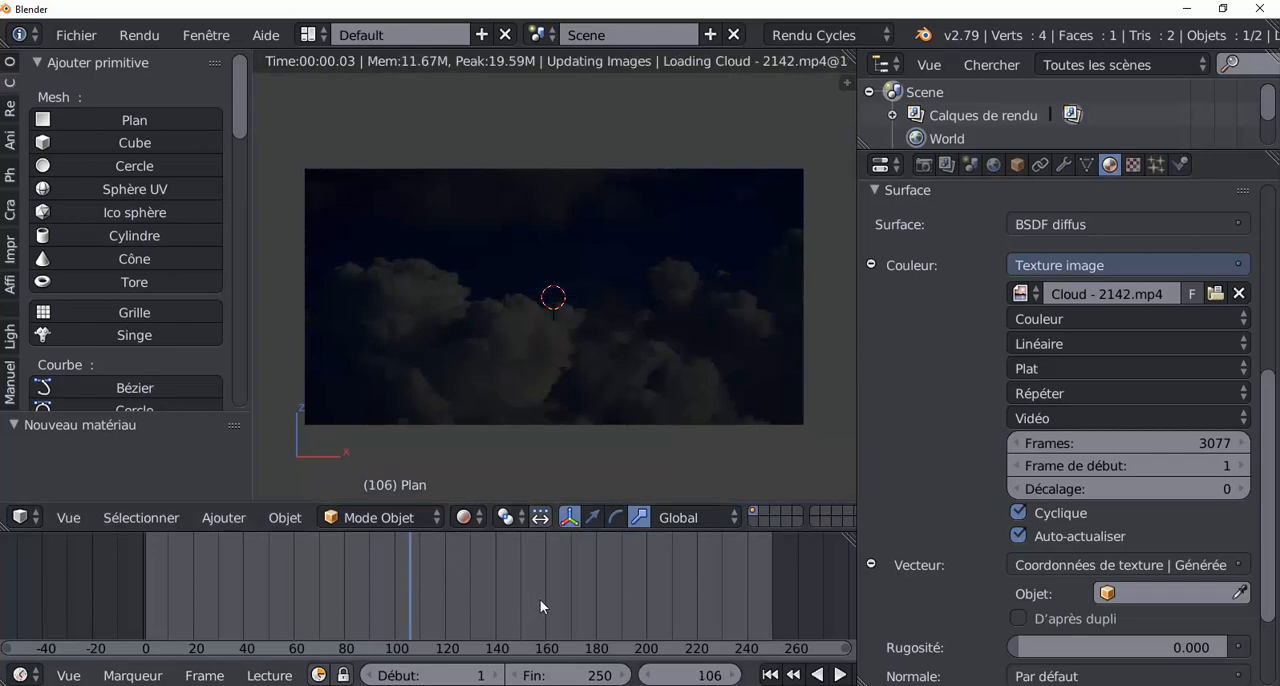
pyautogui.moveTo(540, 599); pyautogui.dragTo(624, 597)
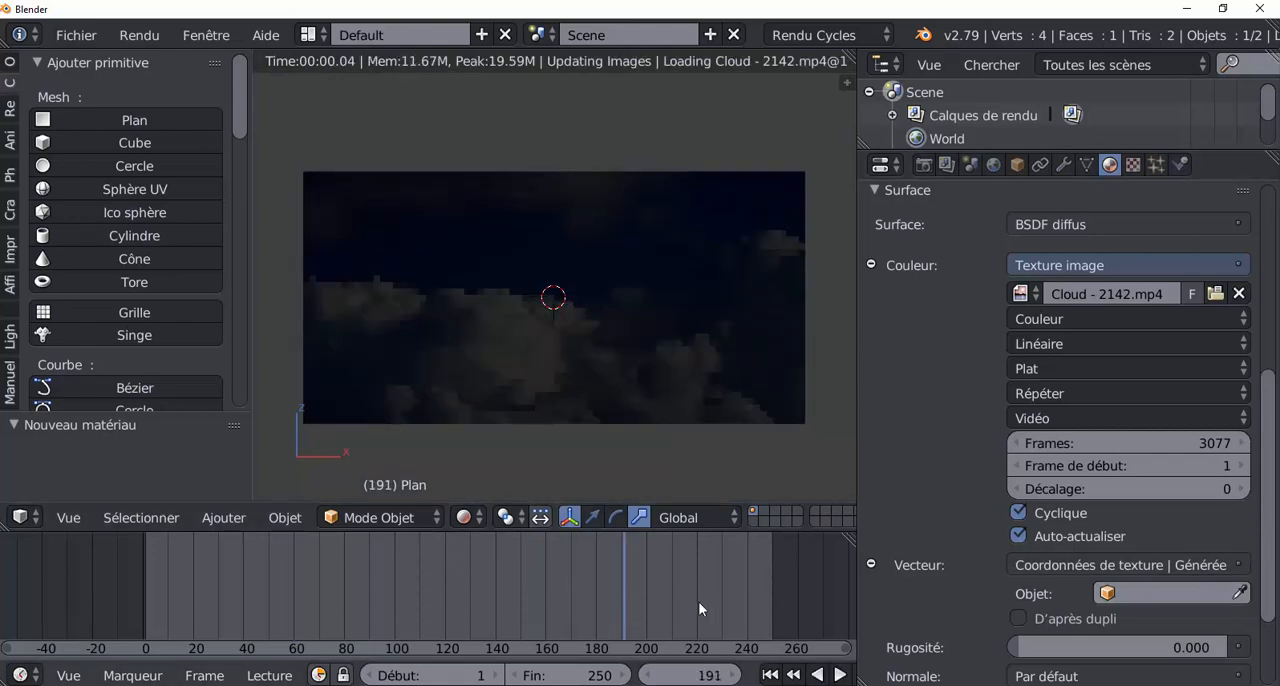
pyautogui.click(556, 604)
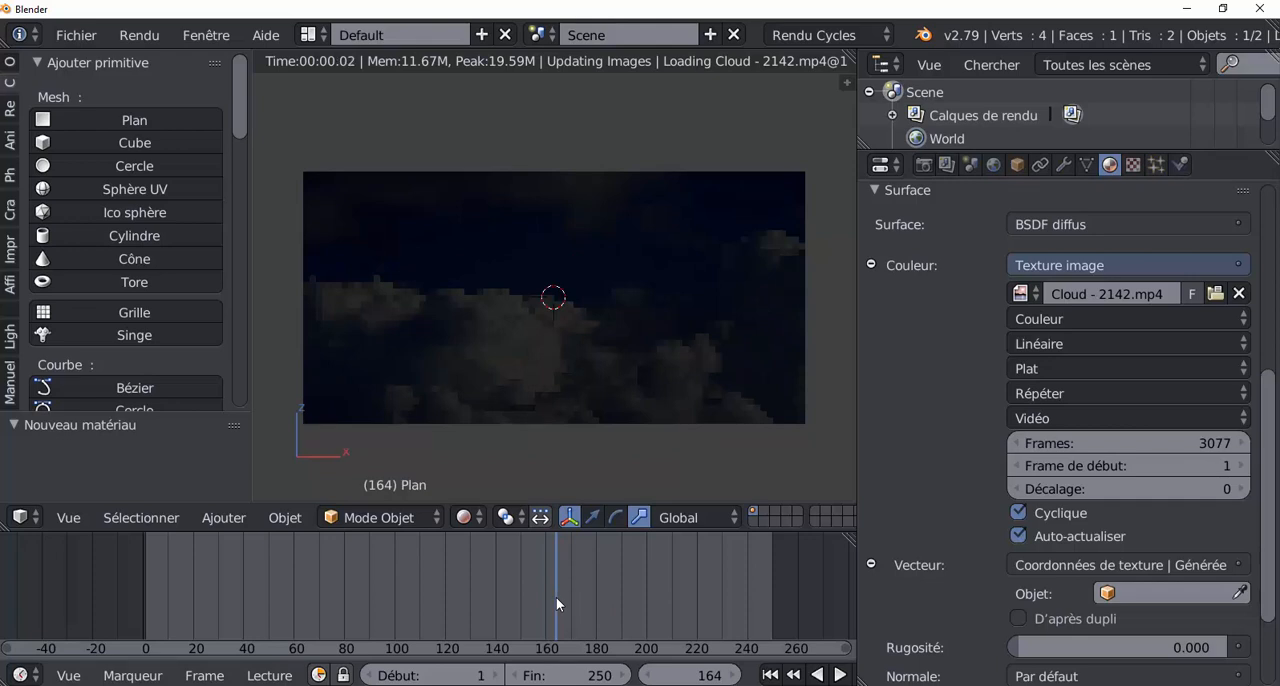
pyautogui.click(455, 584)
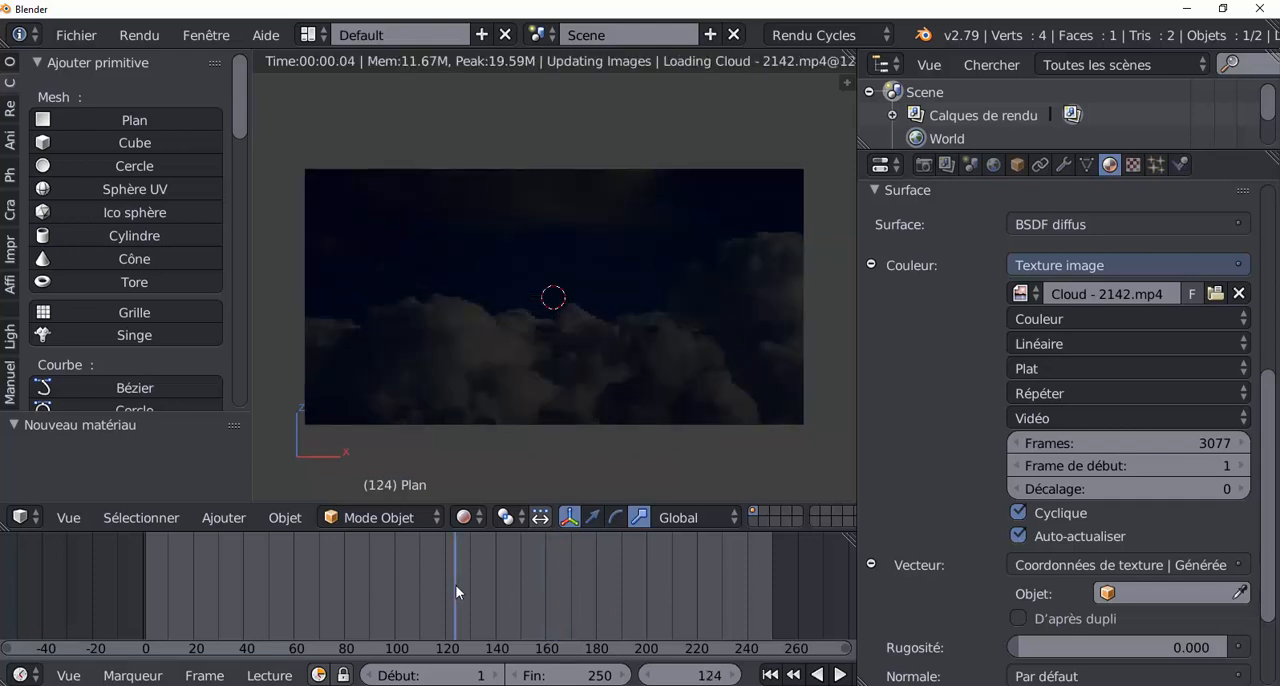
pyautogui.click(392, 580)
pyautogui.click(250, 580)
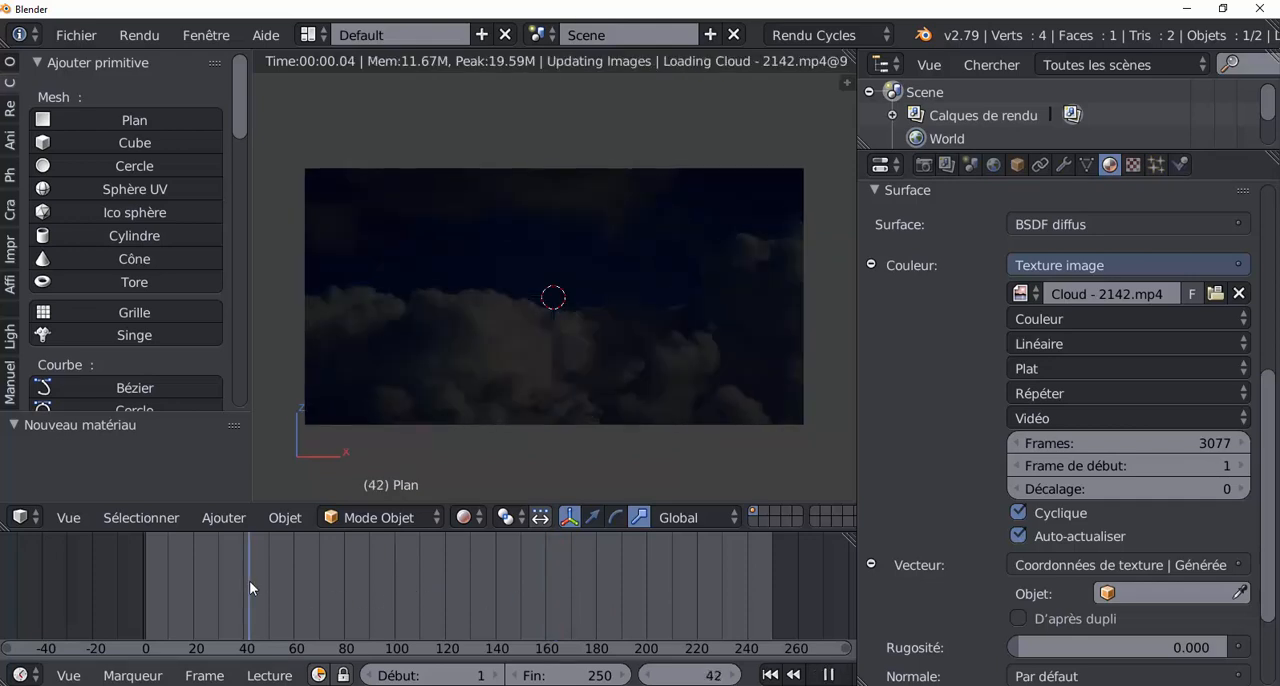
pyautogui.click(374, 595)
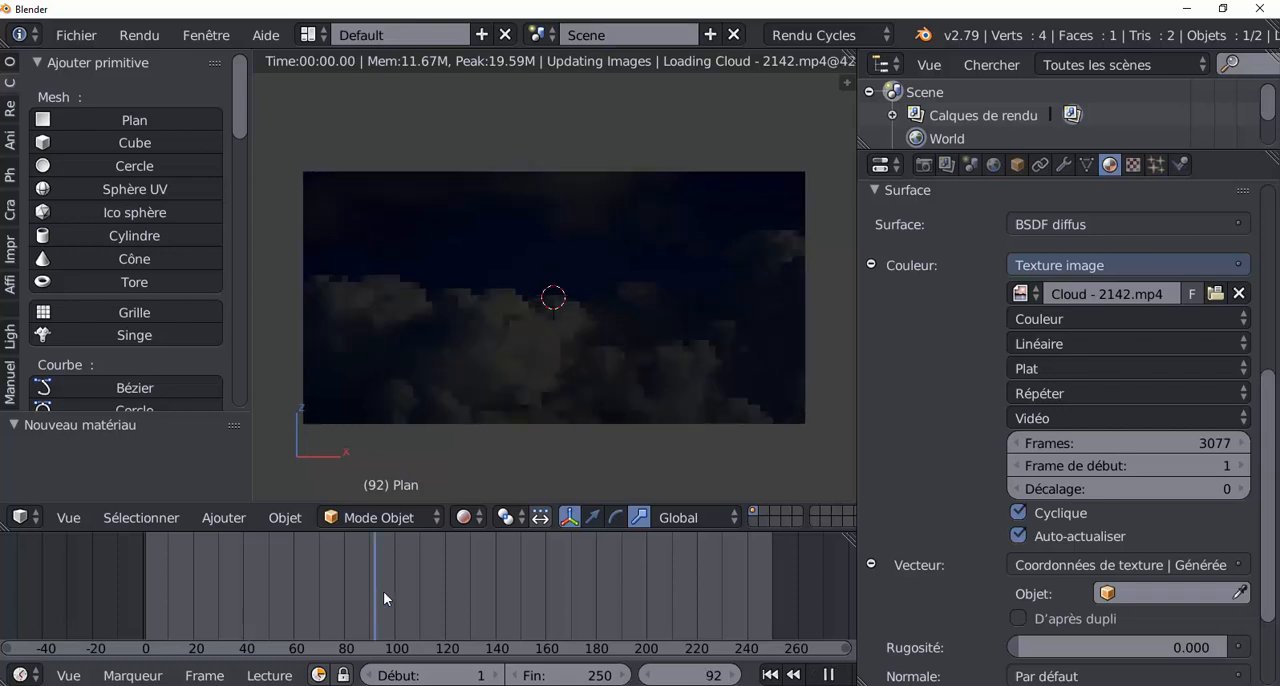
pyautogui.moveTo(527, 600); pyautogui.dragTo(728, 597)
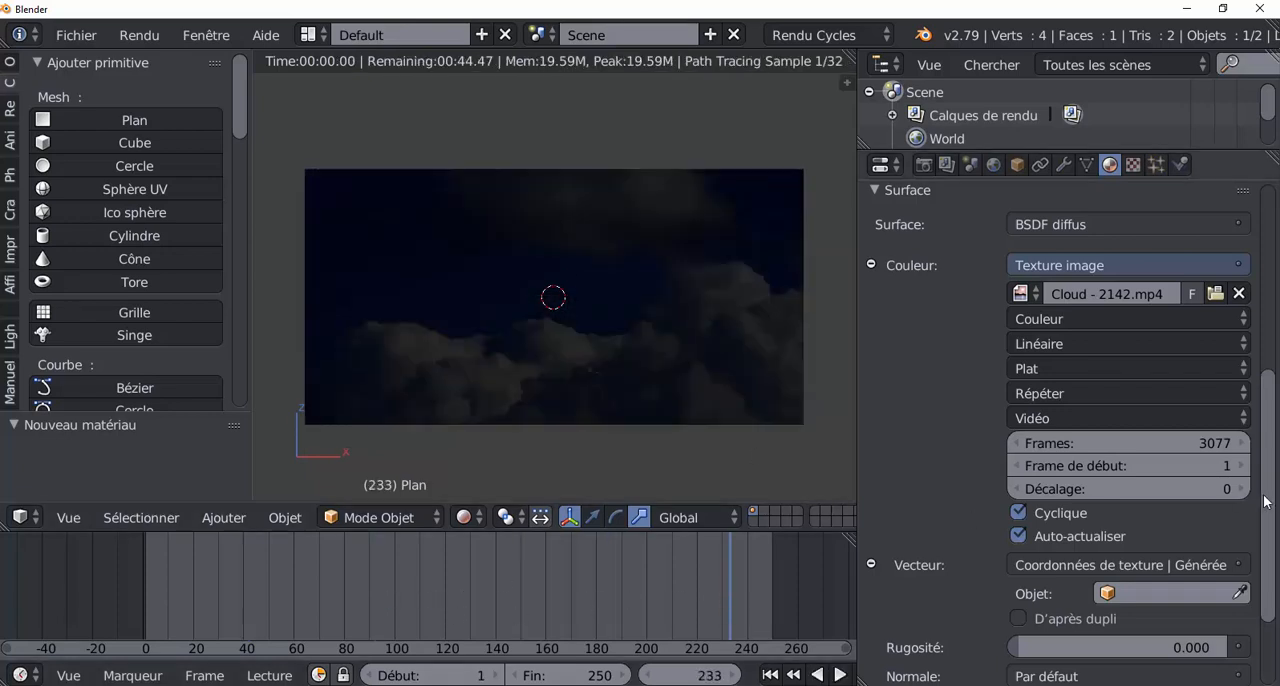
# Step: Return the viewport shading to Solide
pyautogui.moveTo(1267, 513); pyautogui.dragTo(1279, 376)
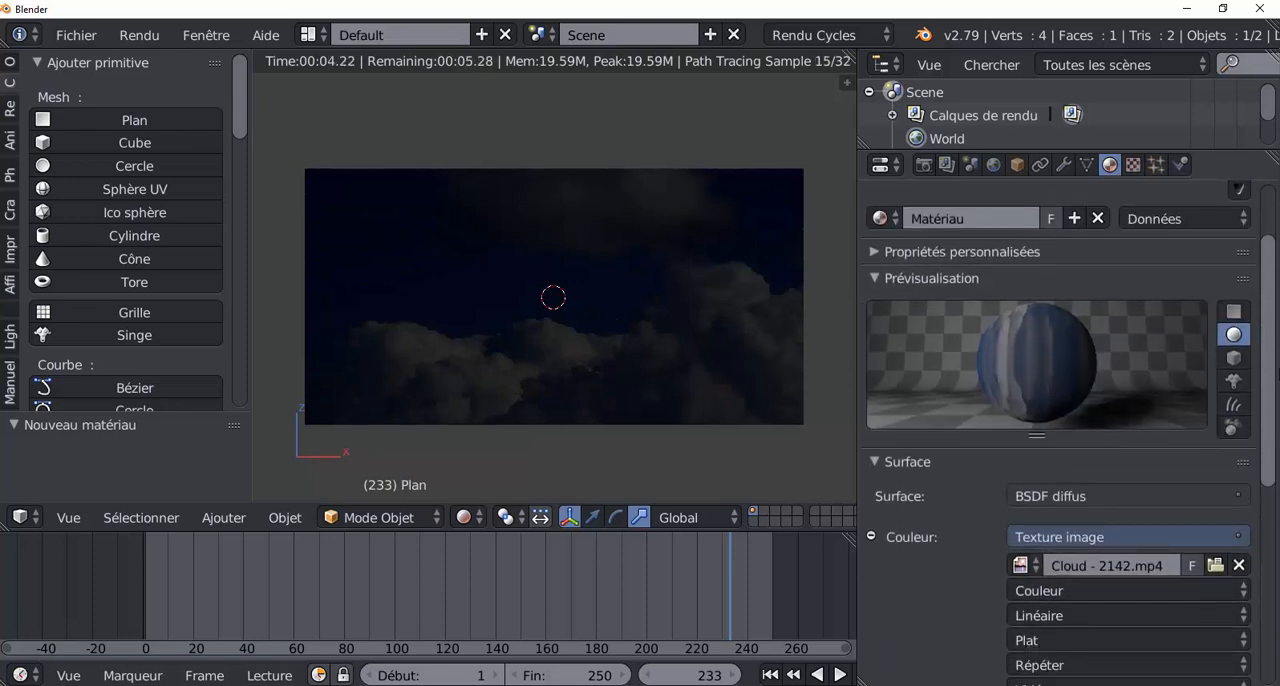
pyautogui.scroll(-3, 499, 418)
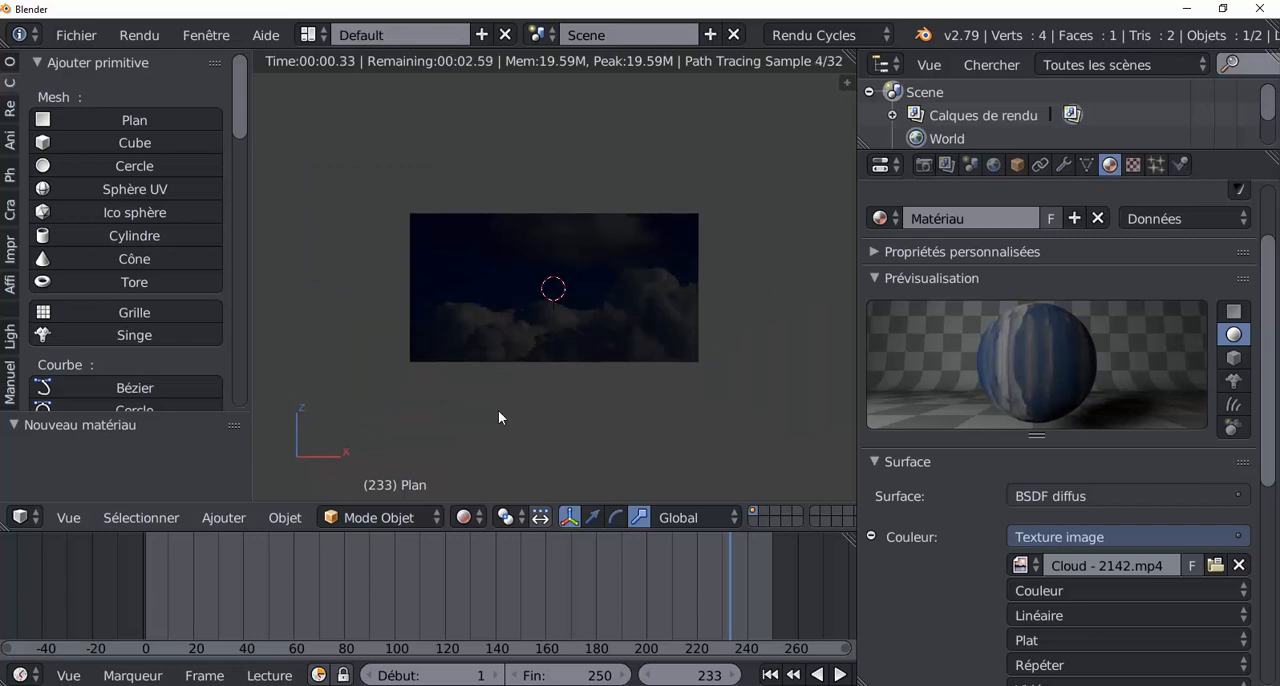
pyautogui.click(284, 517)
pyautogui.click(463, 518)
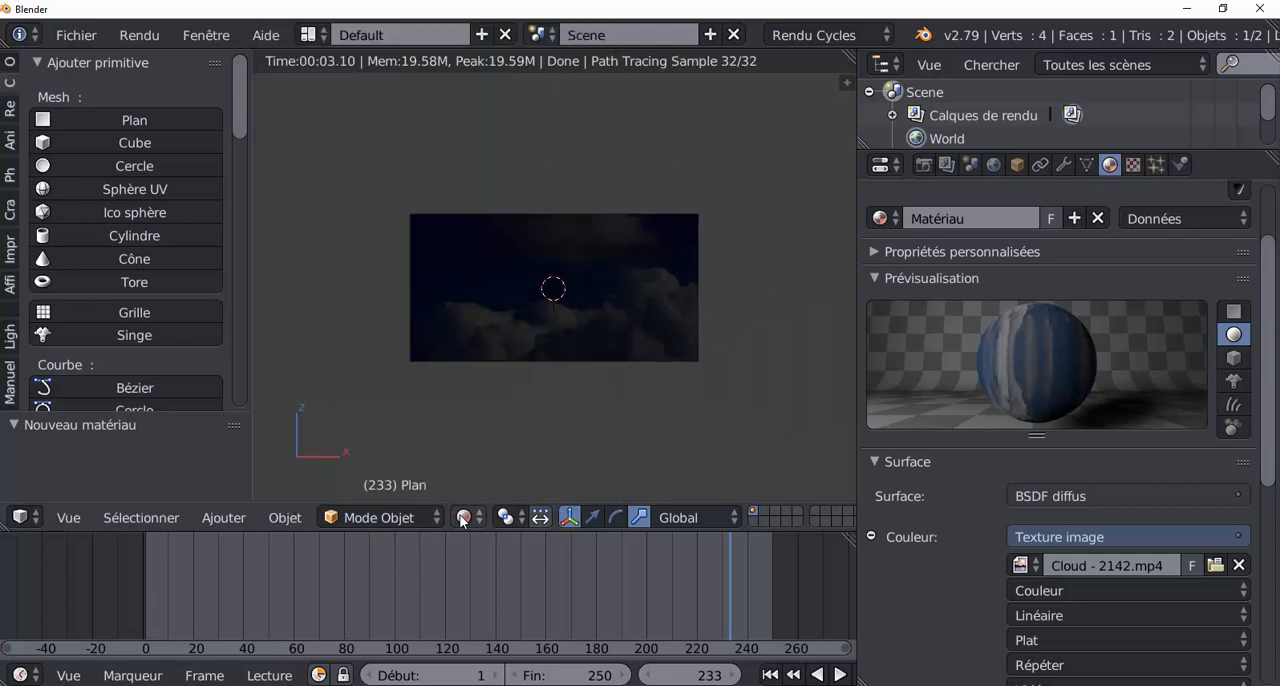
pyautogui.click(463, 518)
pyautogui.click(462, 441)
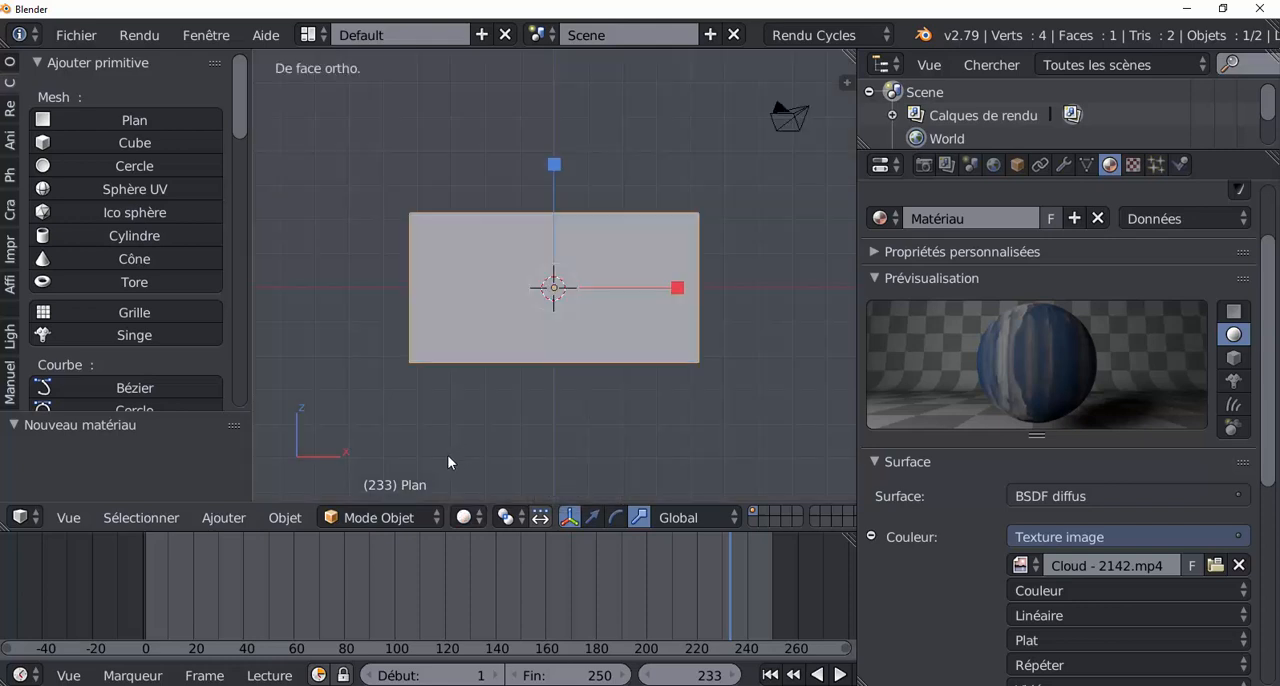
# Step: Add a second plane mesh with a radius of 1 at the centre of the scene
pyautogui.moveTo(447, 455); pyautogui.dragTo(651, 450, button='middle')
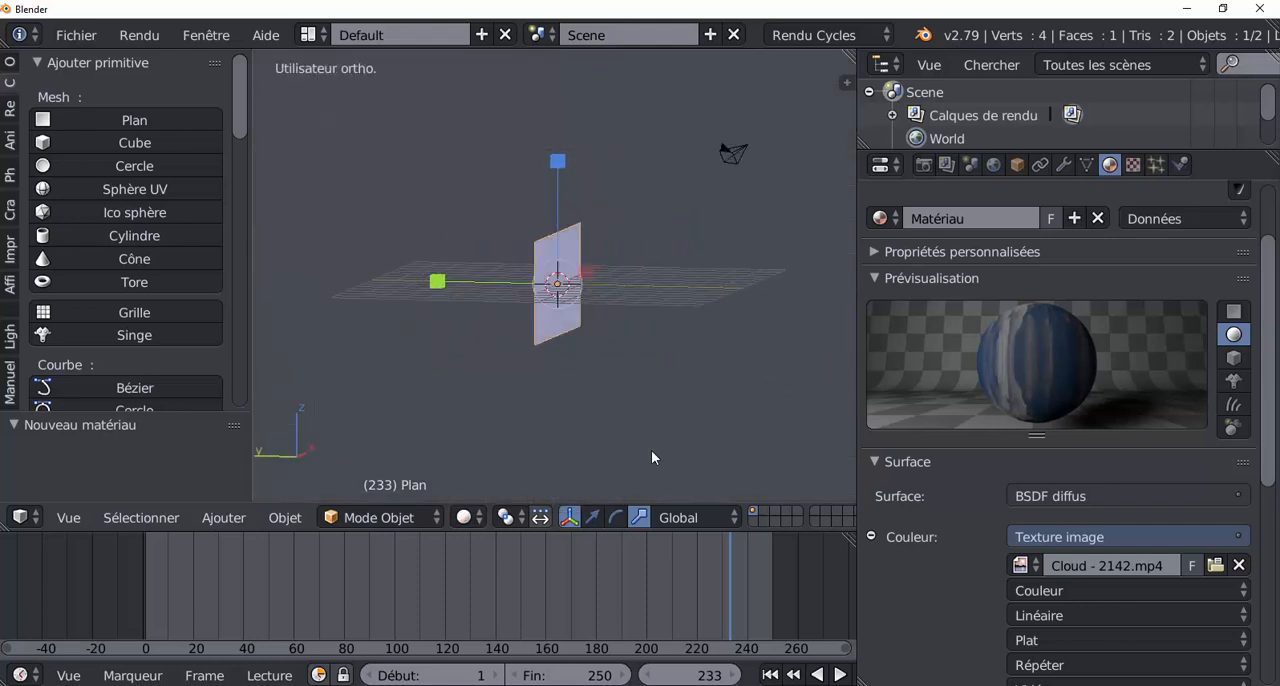
pyautogui.click(74, 115)
pyautogui.scroll(2, 552, 365)
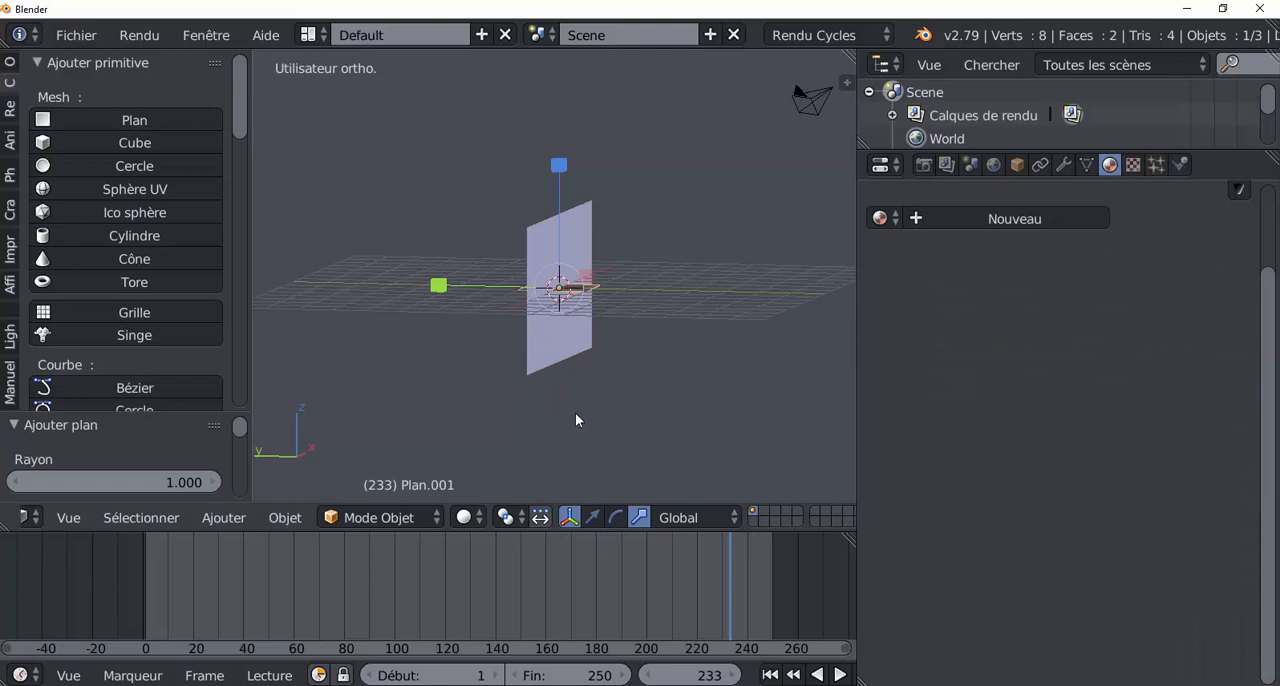
pyautogui.press('r')
pyautogui.write('x')
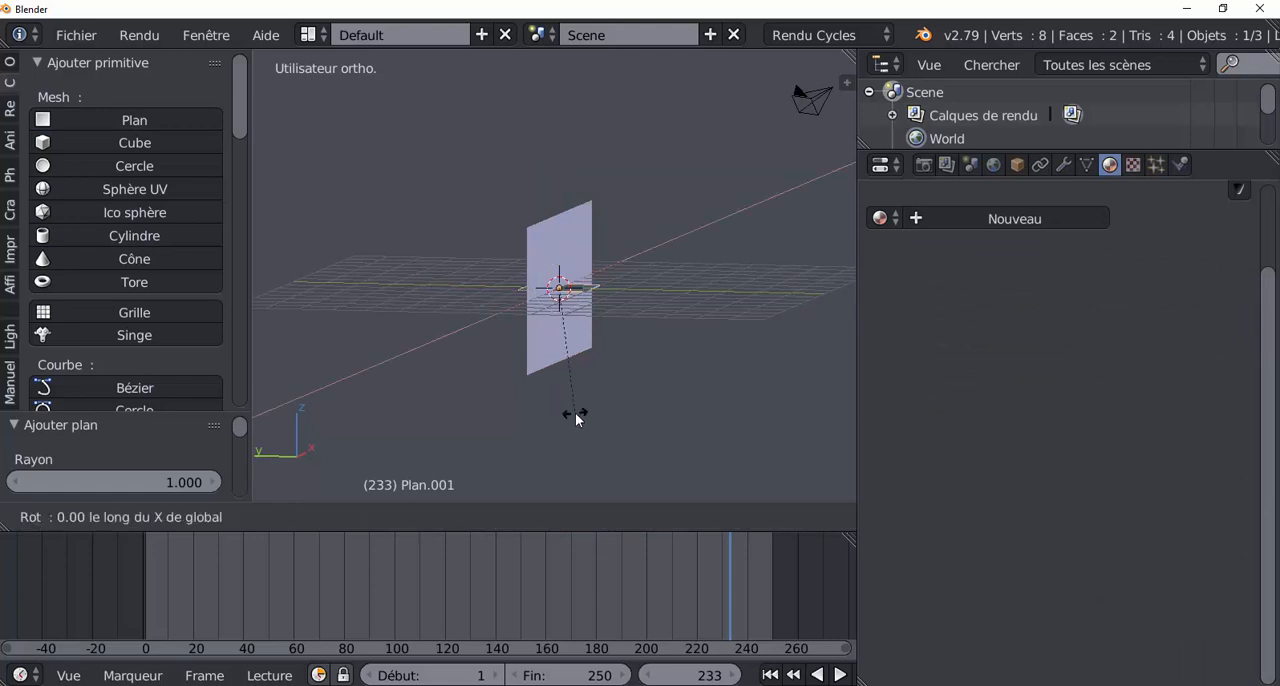
pyautogui.write('90')
pyautogui.write('s')
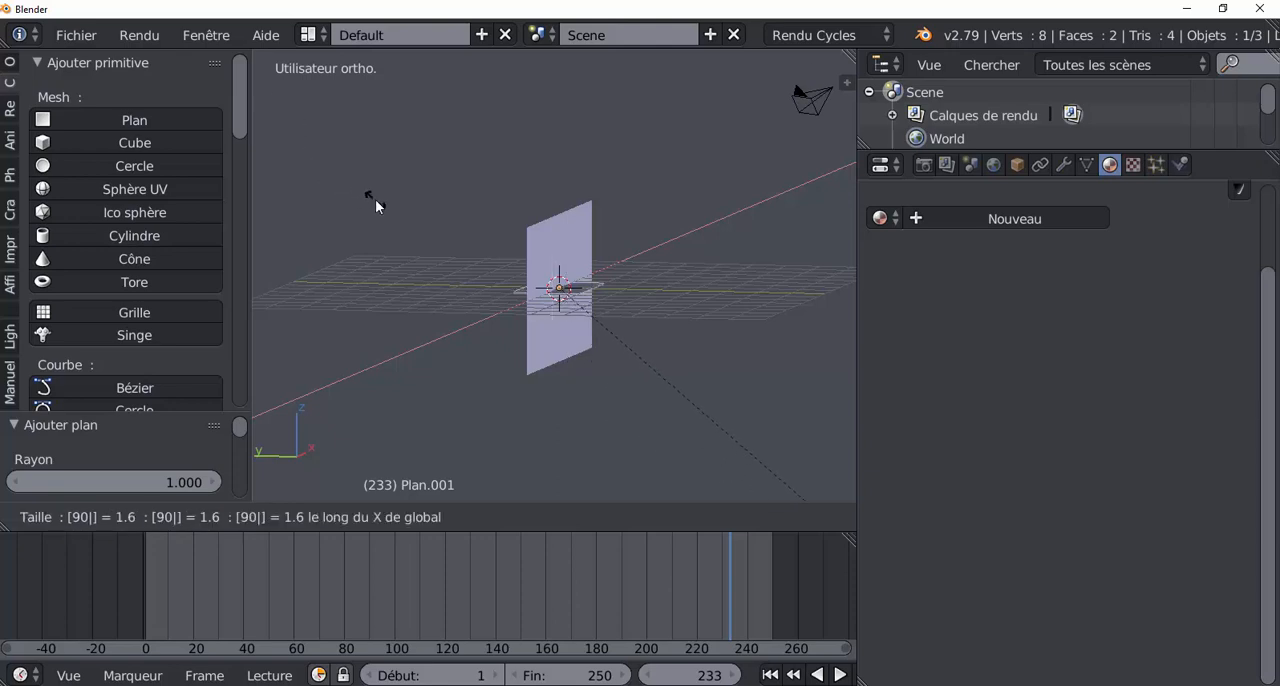
pyautogui.press('Return')
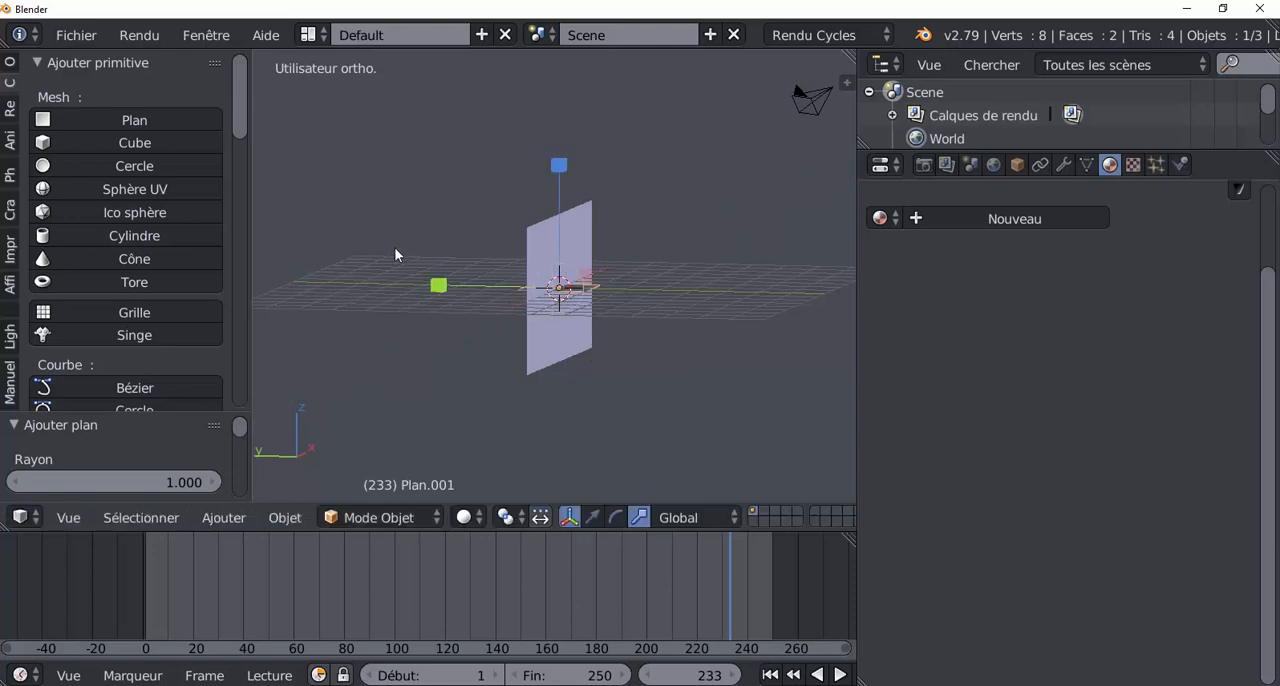
# Step: Rotate the new plane 90° about the global X axis and move it in front of and above the cloud plane
pyautogui.write('rx')
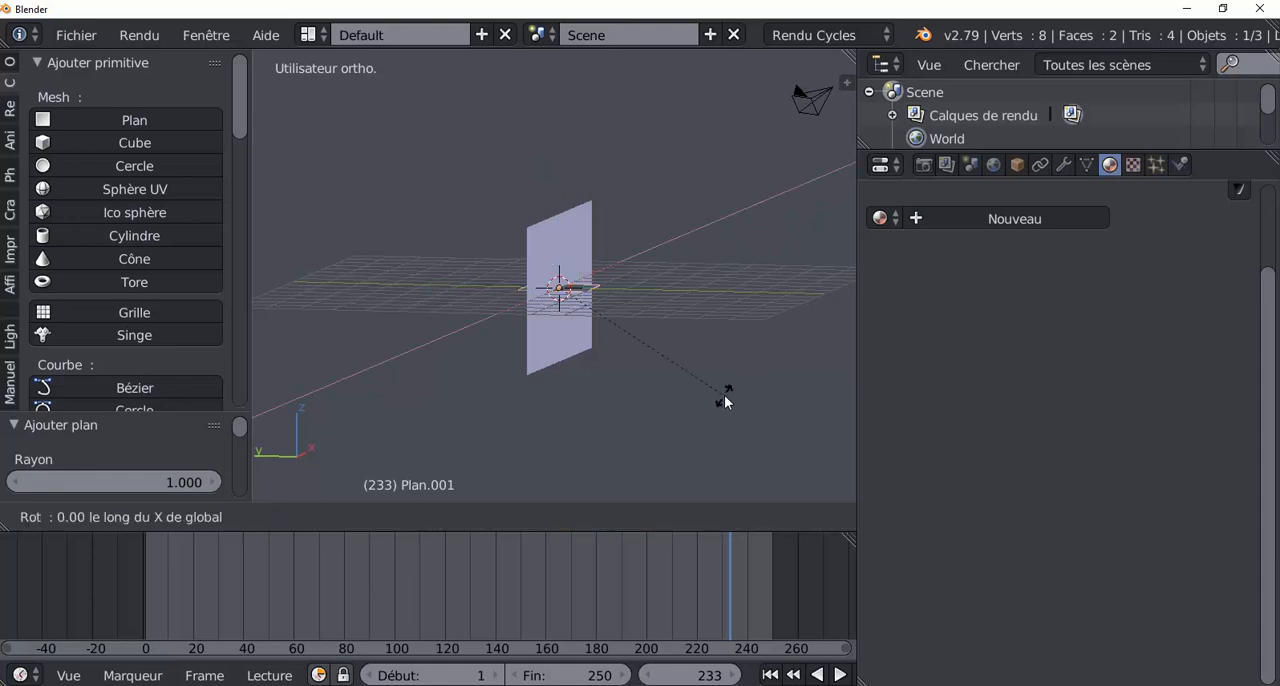
pyautogui.write('90')
pyautogui.press('Return')
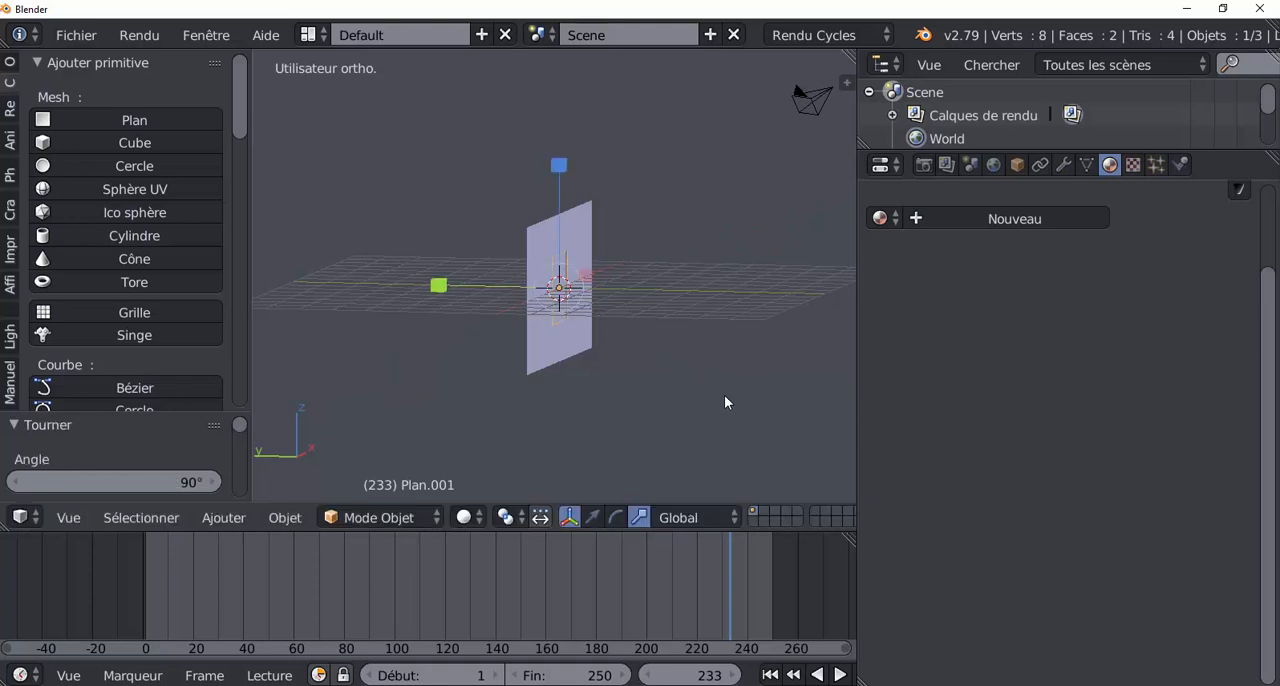
pyautogui.moveTo(641, 440); pyautogui.dragTo(737, 420, button='middle')
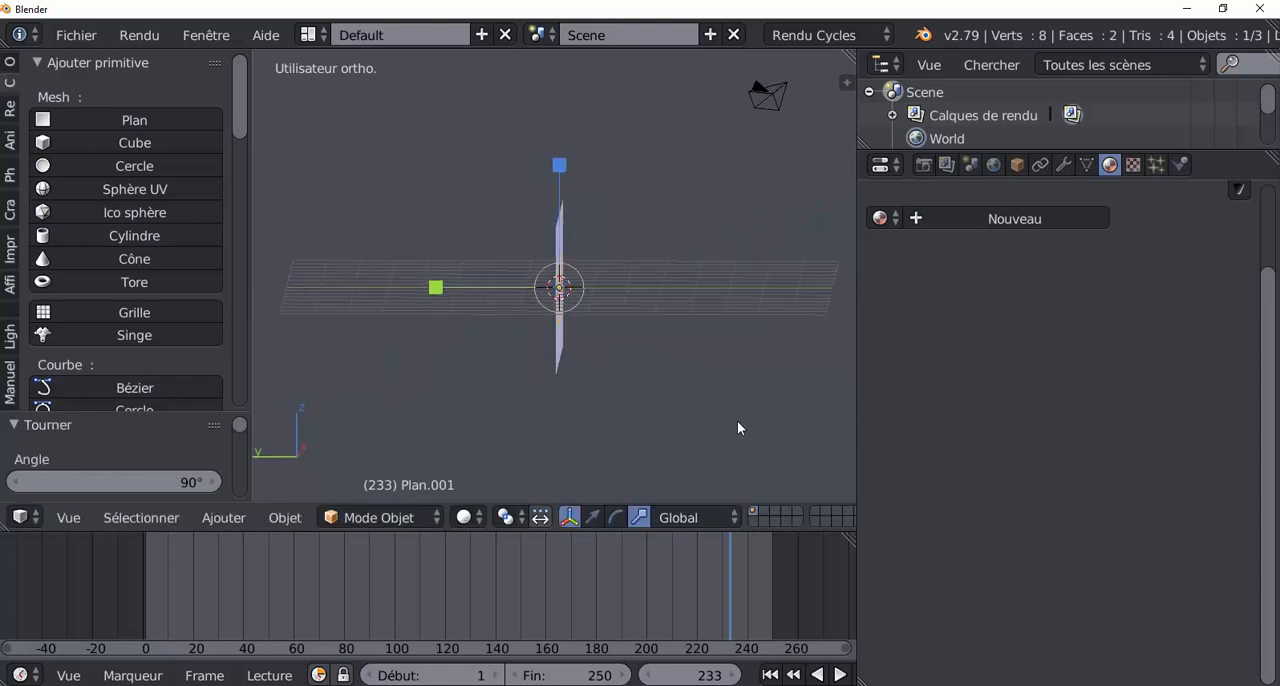
pyautogui.press('g')
pyautogui.click(275, 328)
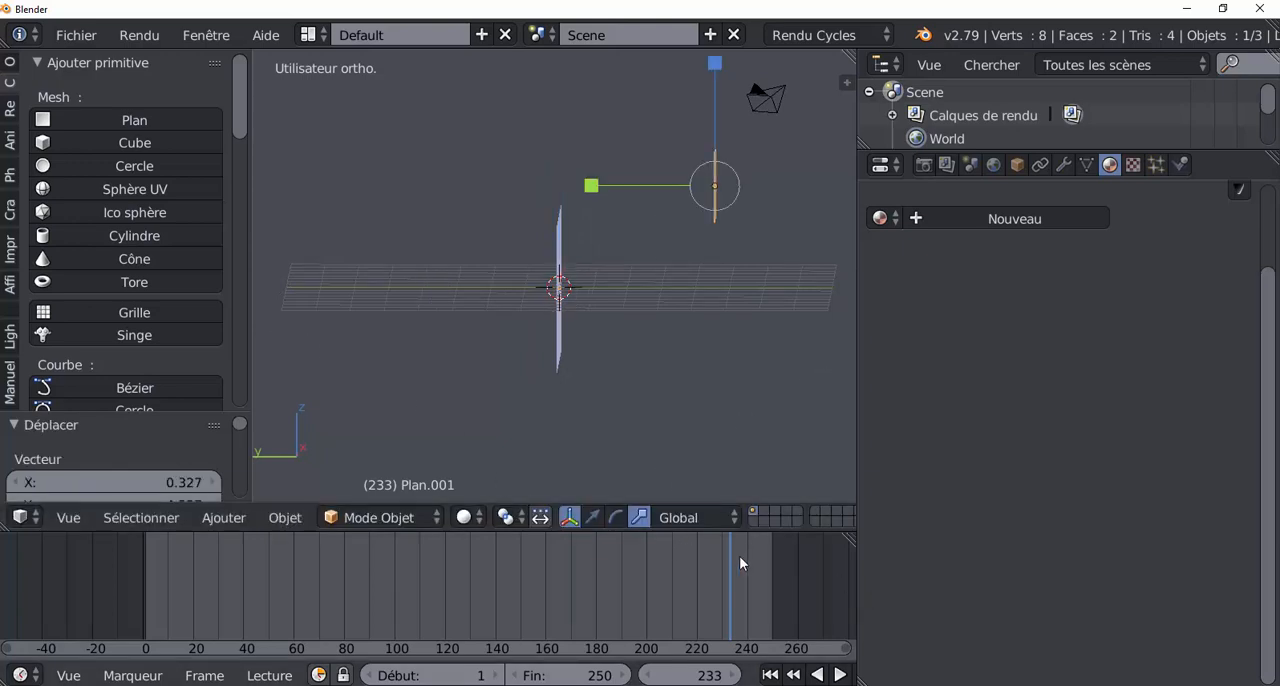
# Step: Scale the new plane up to about 3.84 and tilt it by about -40.6° towards the cloud plane
pyautogui.press('s')
pyautogui.press('s')
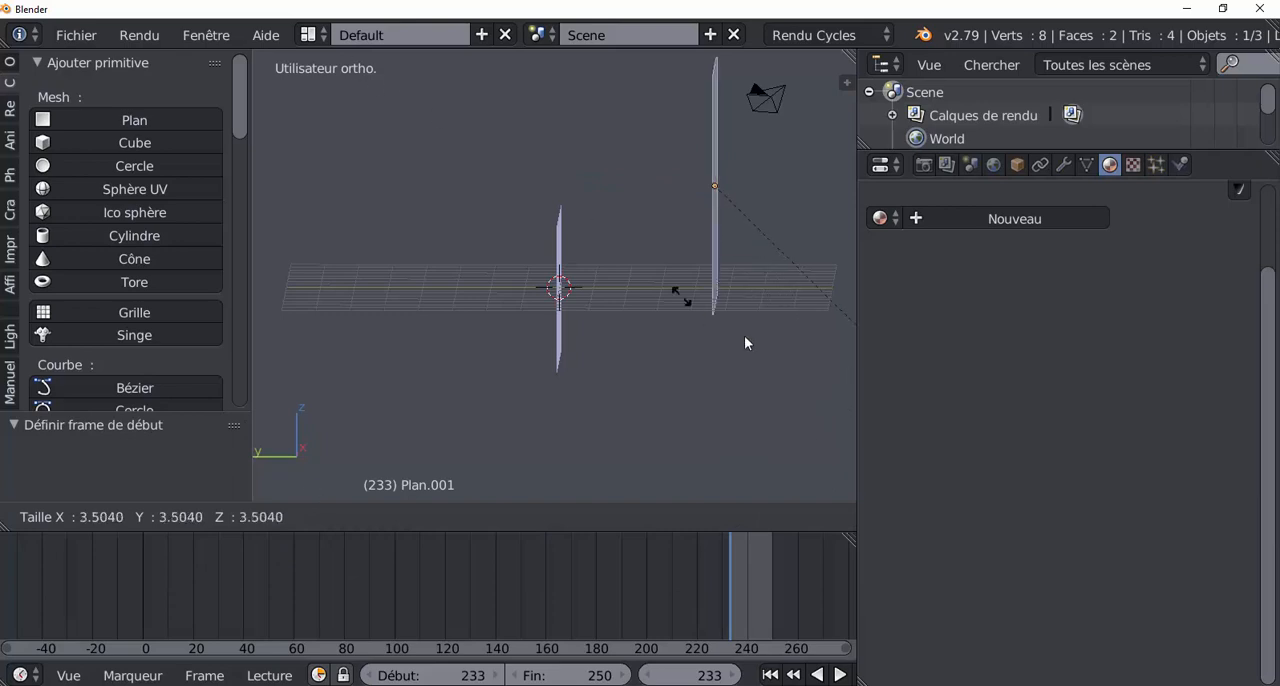
pyautogui.click(744, 372)
pyautogui.press('r')
pyautogui.click(254, 358)
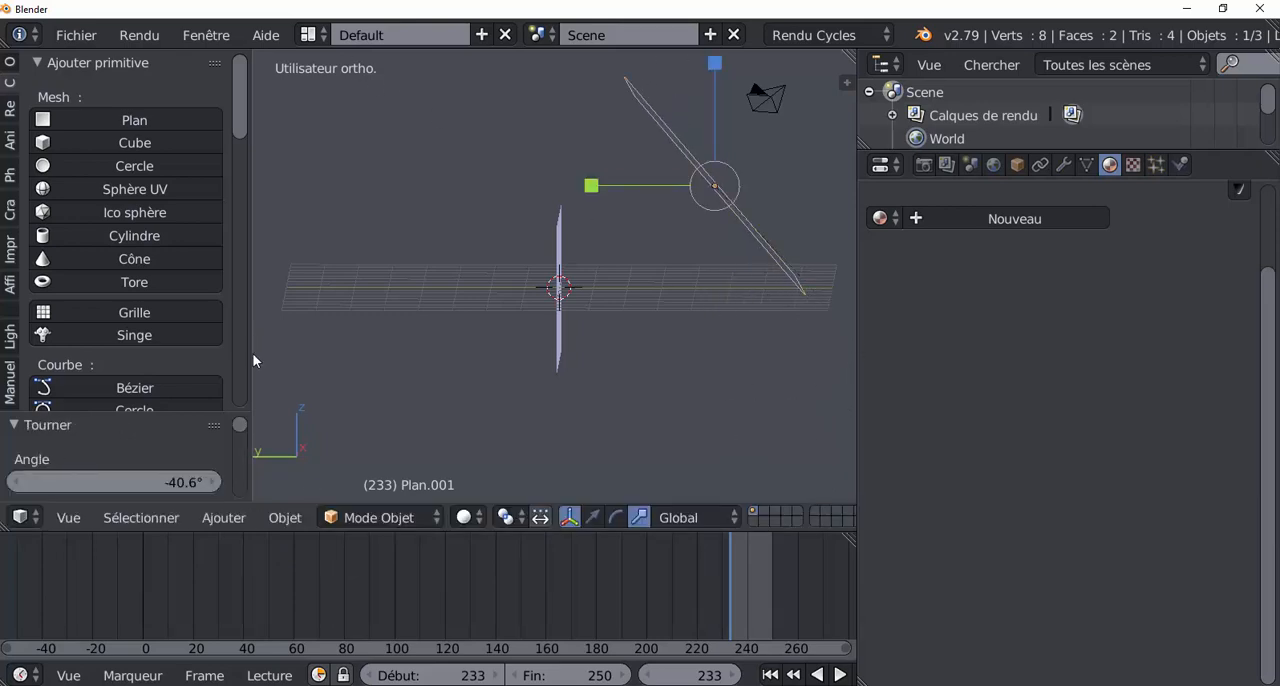
# Step: Create a new material for the tilted plane and set its surface shader to Émission
pyautogui.moveTo(700, 355); pyautogui.dragTo(480, 350, button='middle')
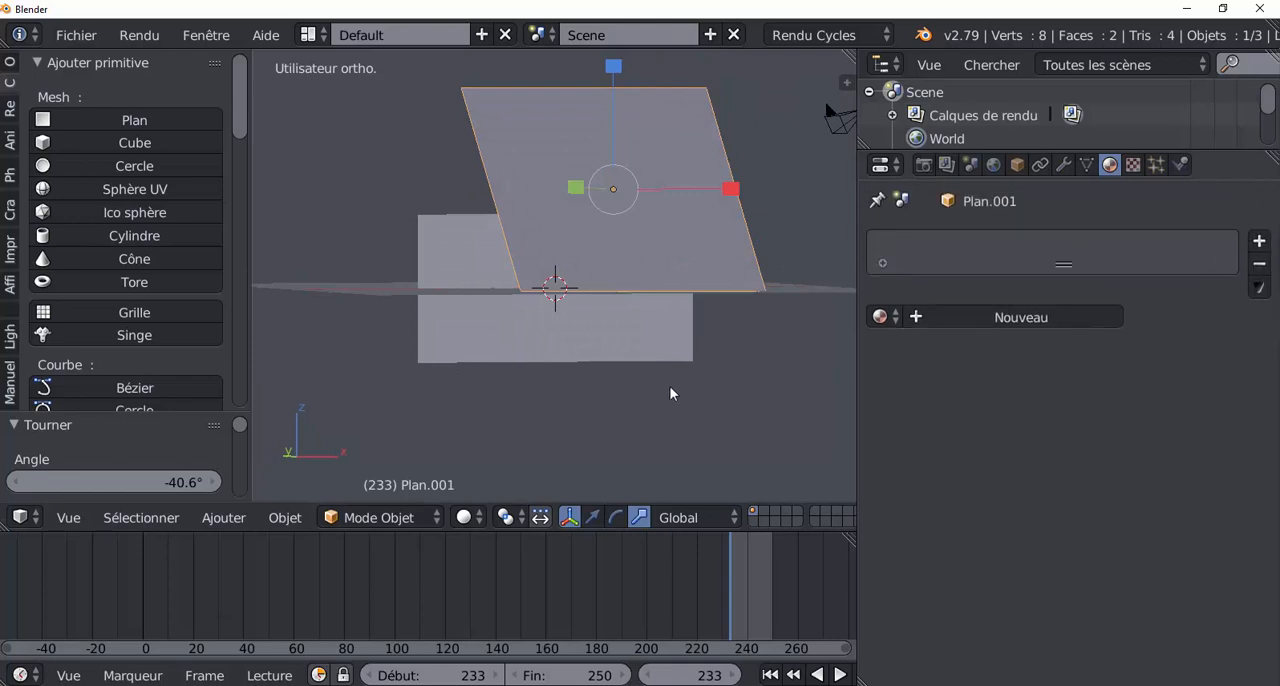
pyautogui.click(1050, 319)
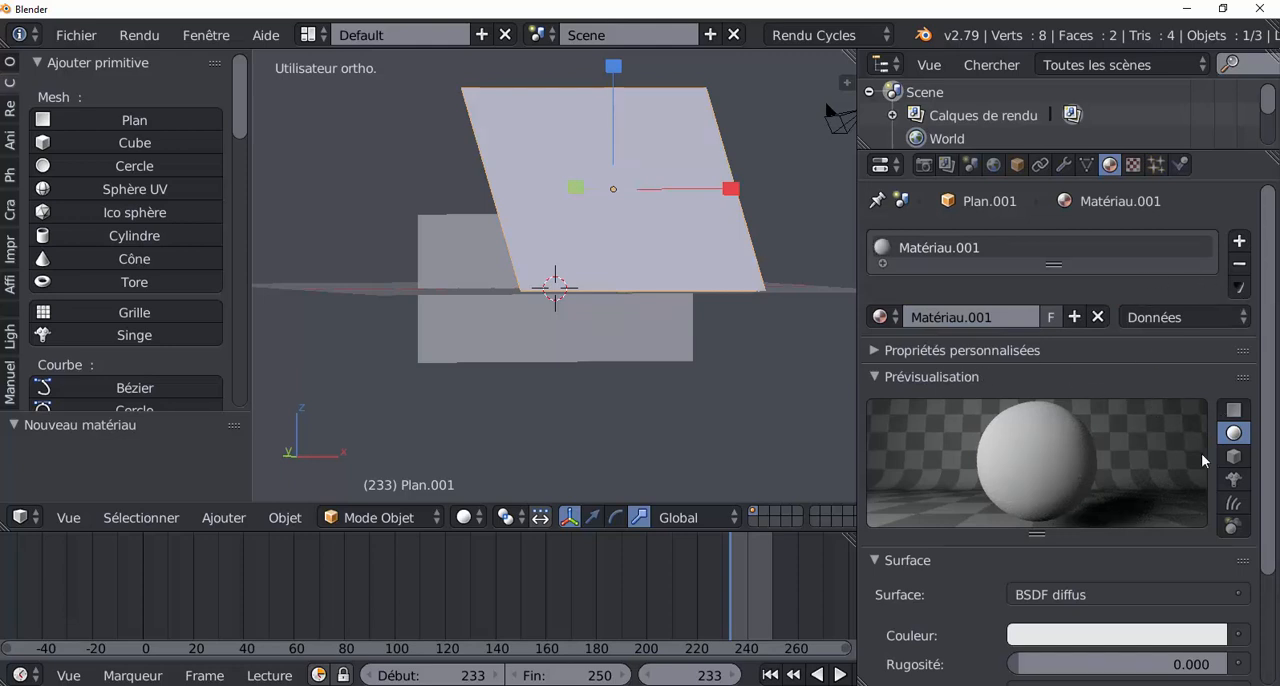
pyautogui.scroll(-1, 1156, 516)
pyautogui.scroll(-3, 1154, 509)
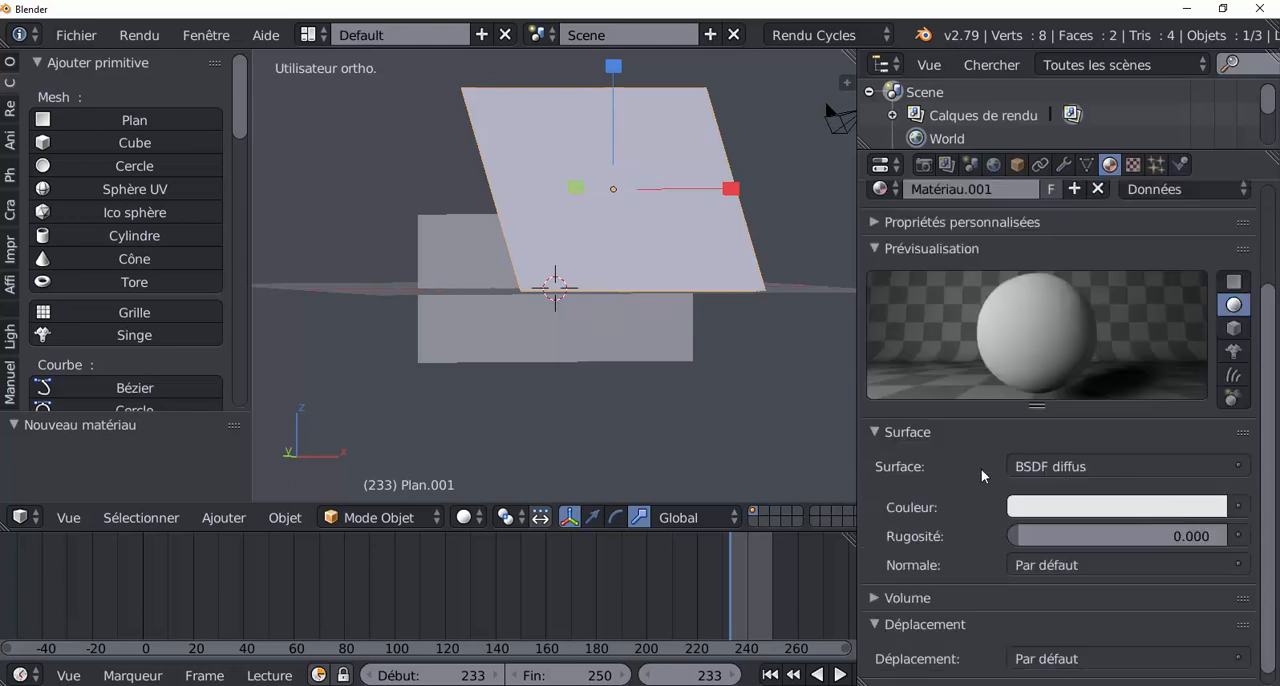
pyautogui.click(1132, 466)
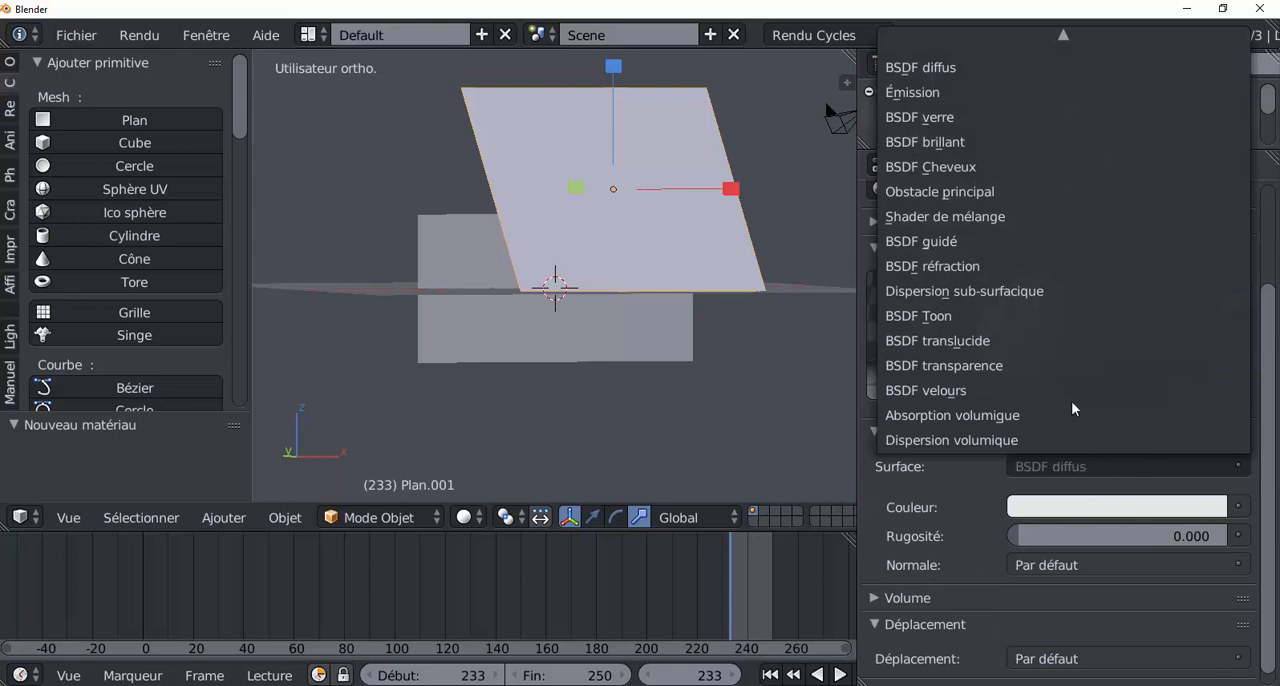
pyautogui.click(947, 94)
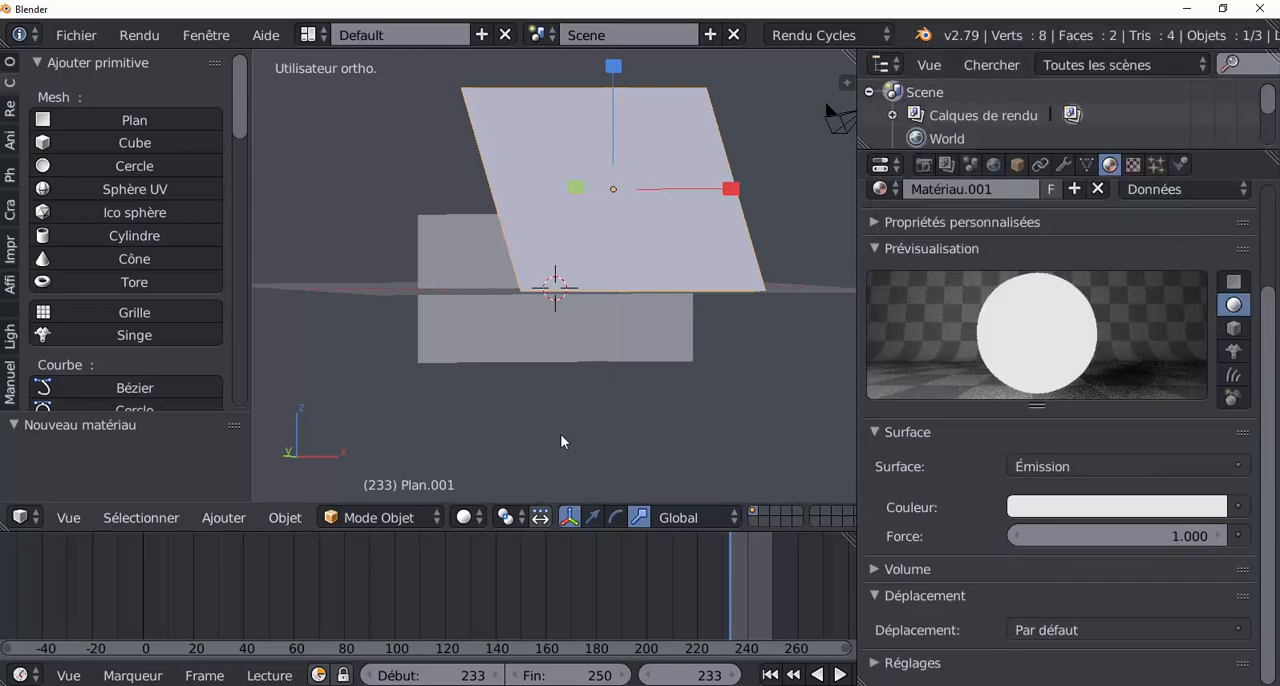
# Step: Switch the viewport shading to Rendu and raise the emission strength of the tilted plane to 8.6
pyautogui.click(463, 517)
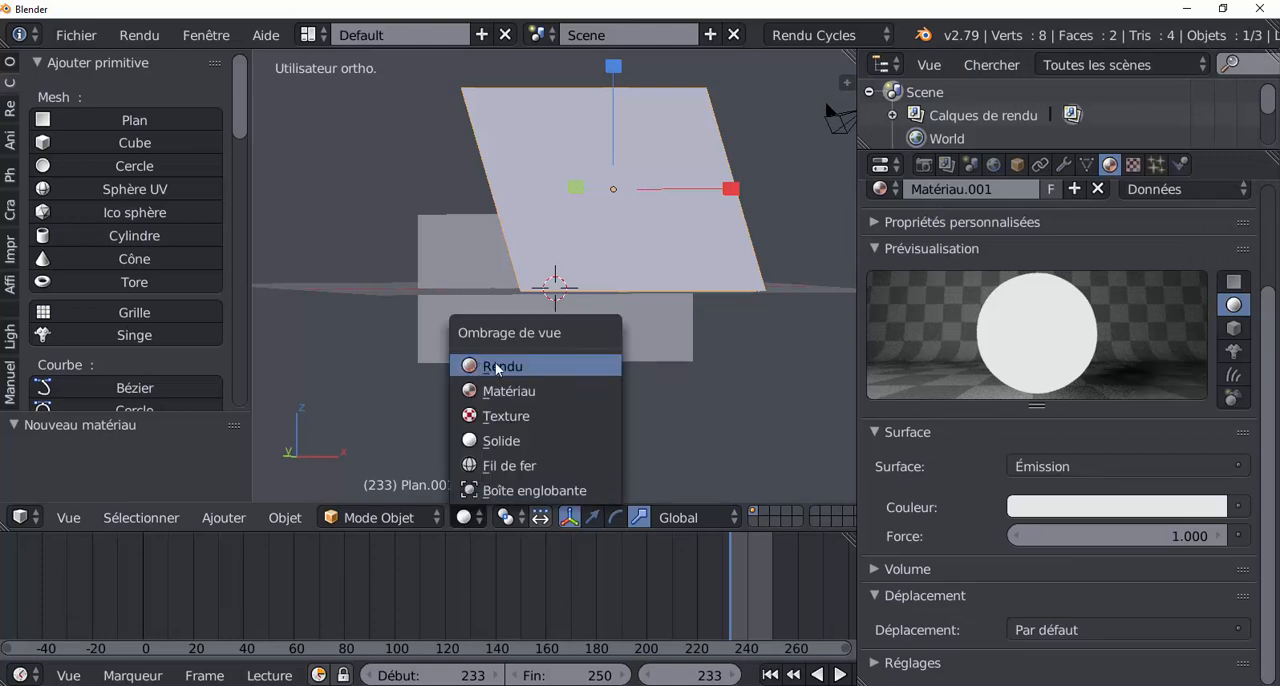
pyautogui.click(463, 517)
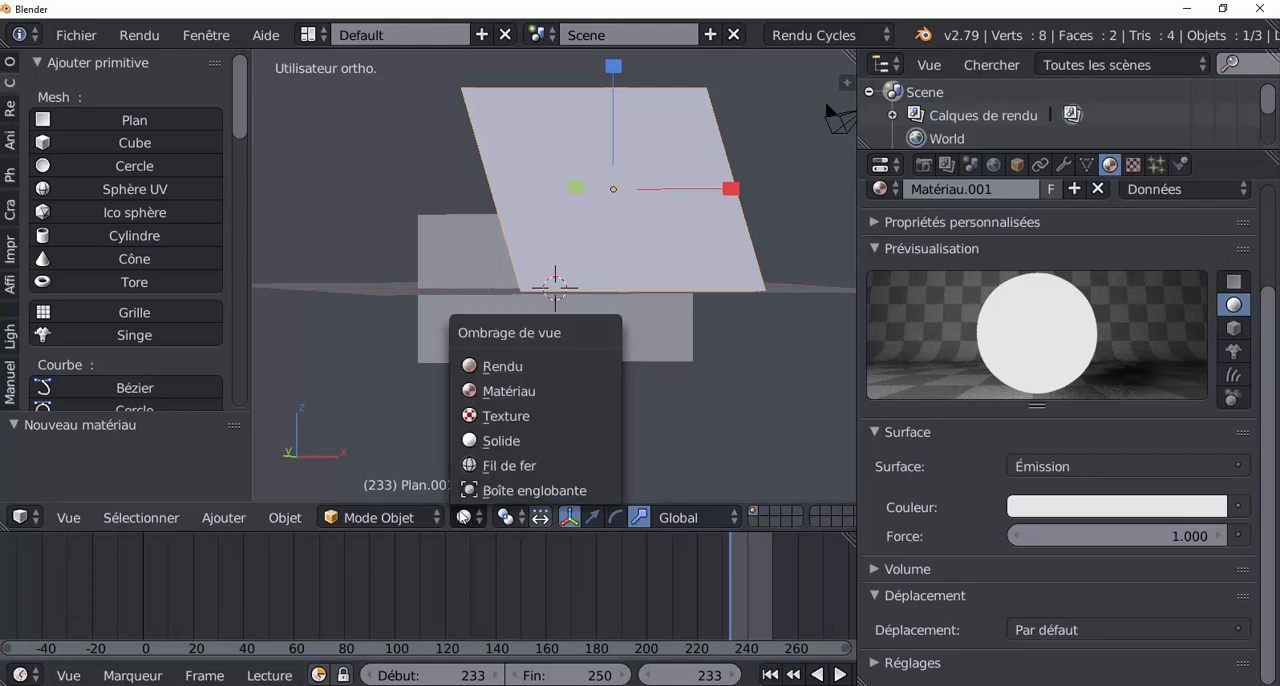
pyautogui.click(498, 365)
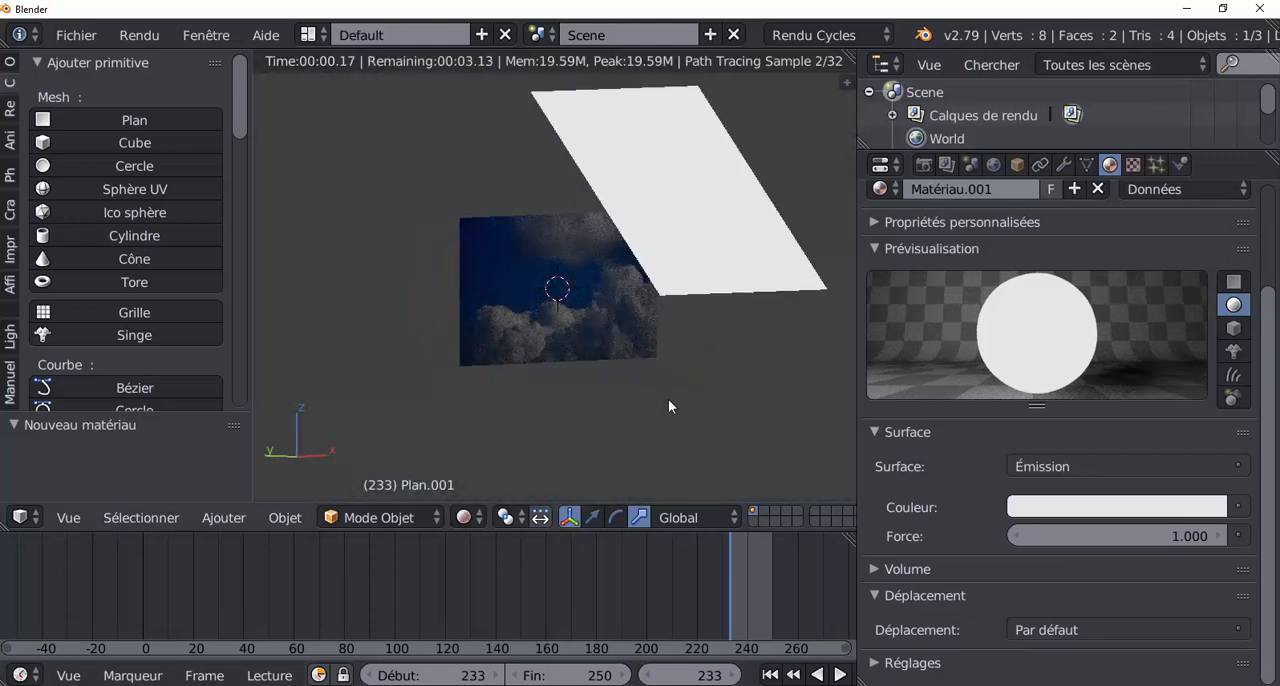
pyautogui.scroll(3, 668, 400)
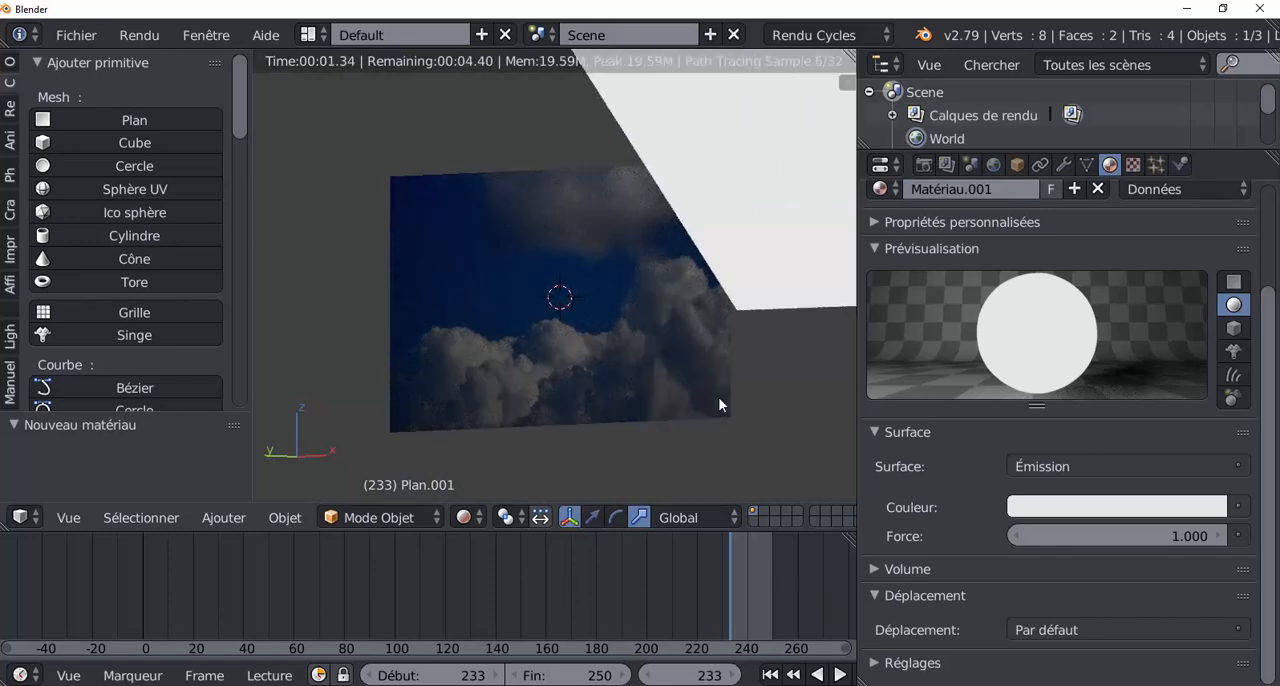
pyautogui.moveTo(1200, 536); pyautogui.dragTo(1270, 536)
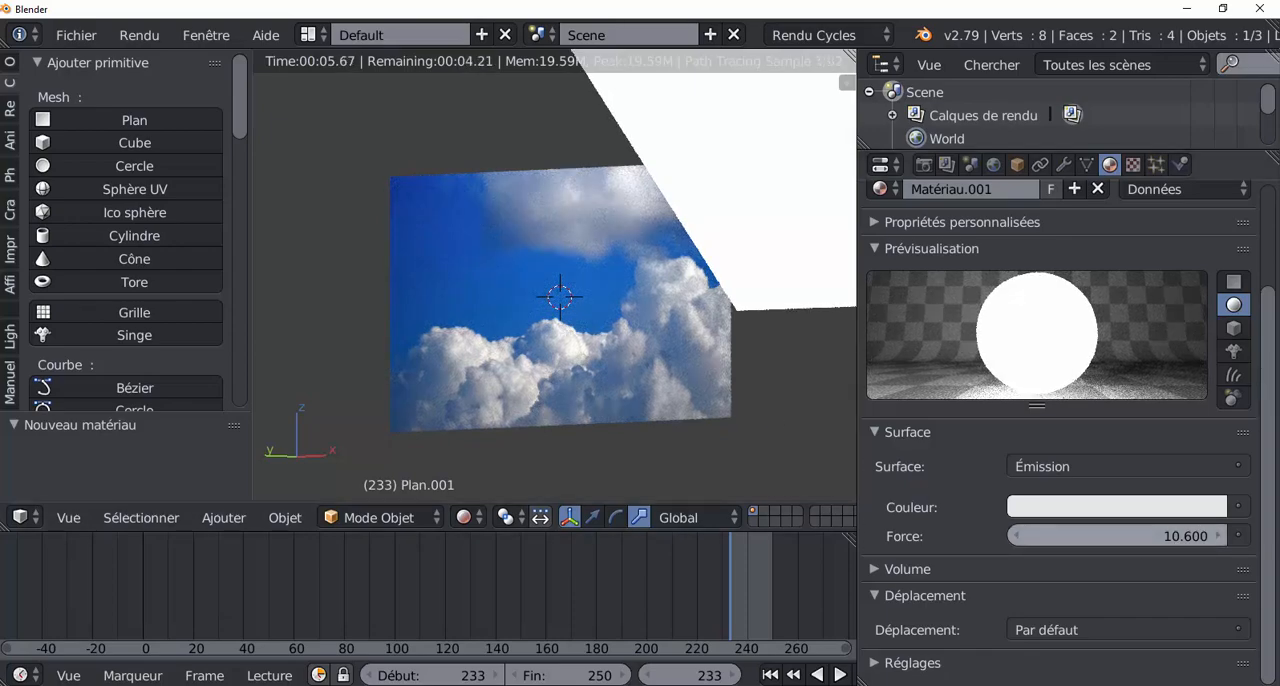
pyautogui.moveTo(1117, 536); pyautogui.dragTo(1101, 536)
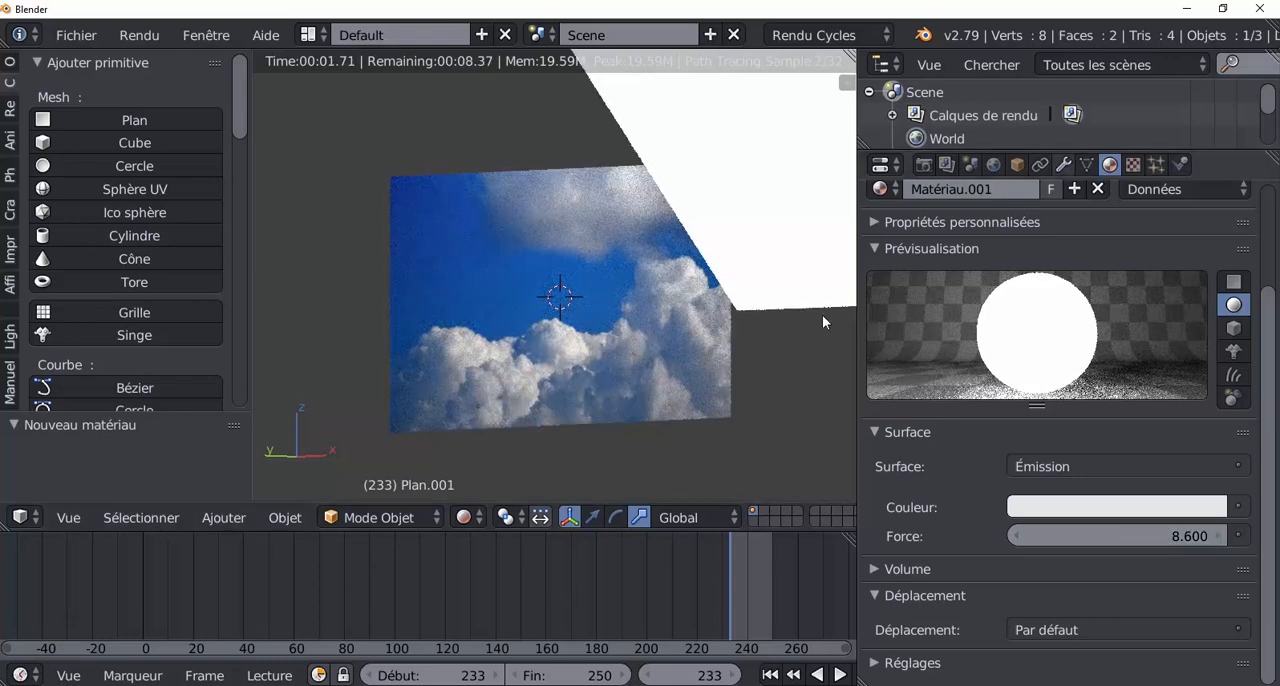
pyautogui.click(946, 165)
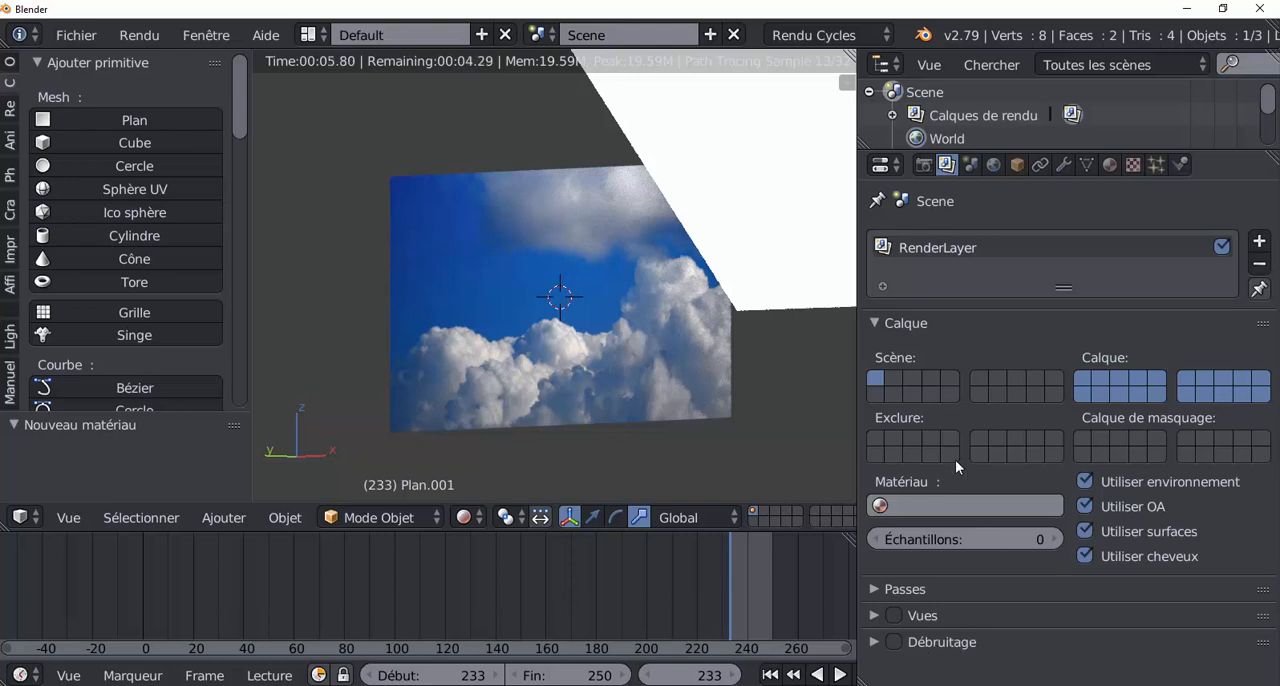
pyautogui.click(1110, 165)
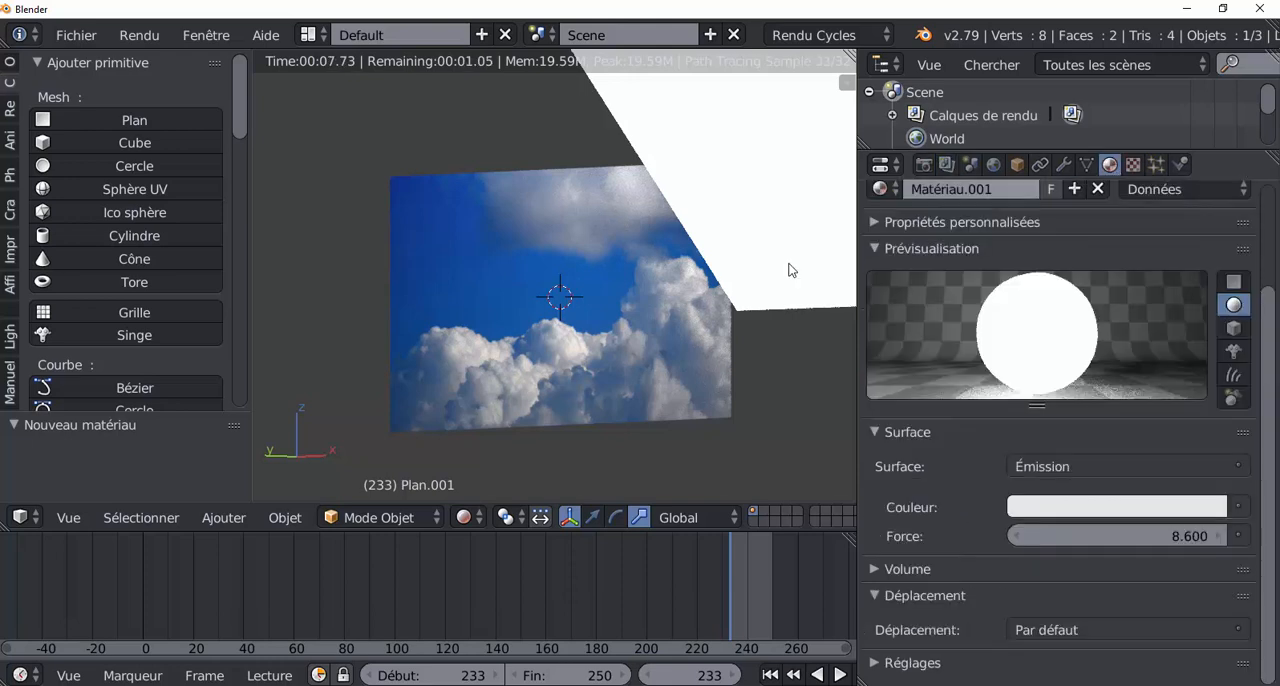
pyautogui.scroll(-3, 580, 390)
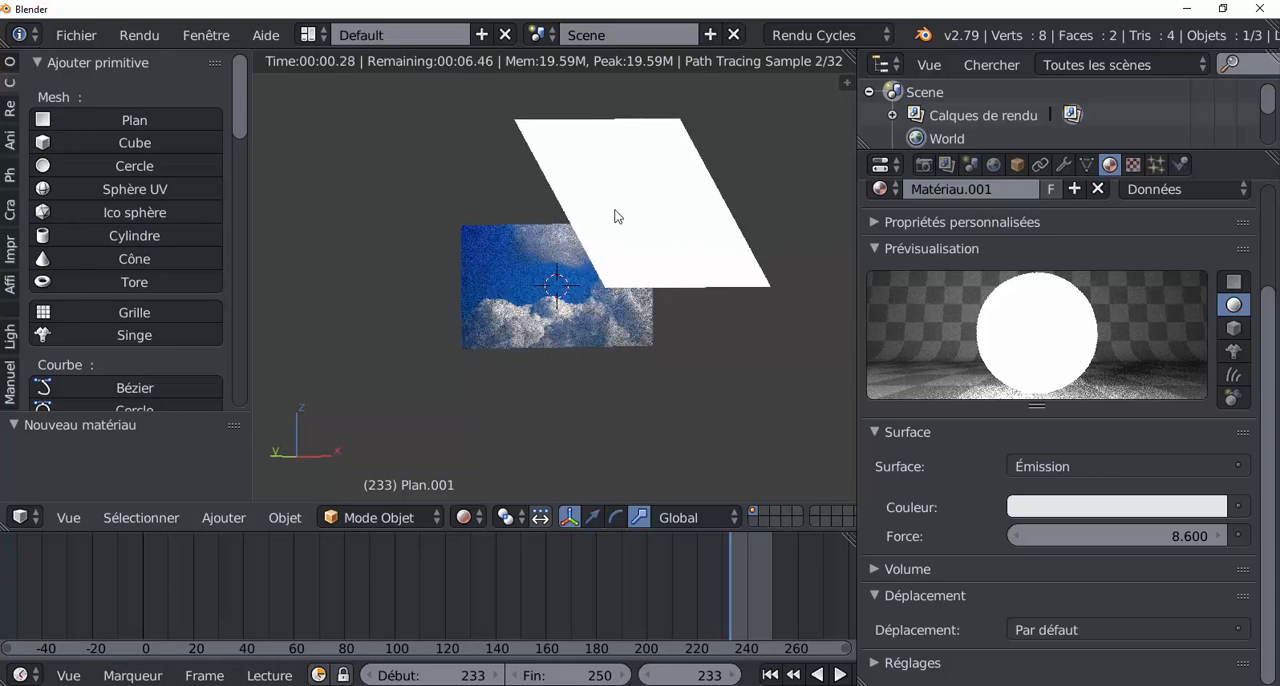
pyautogui.scroll(3, 657, 243)
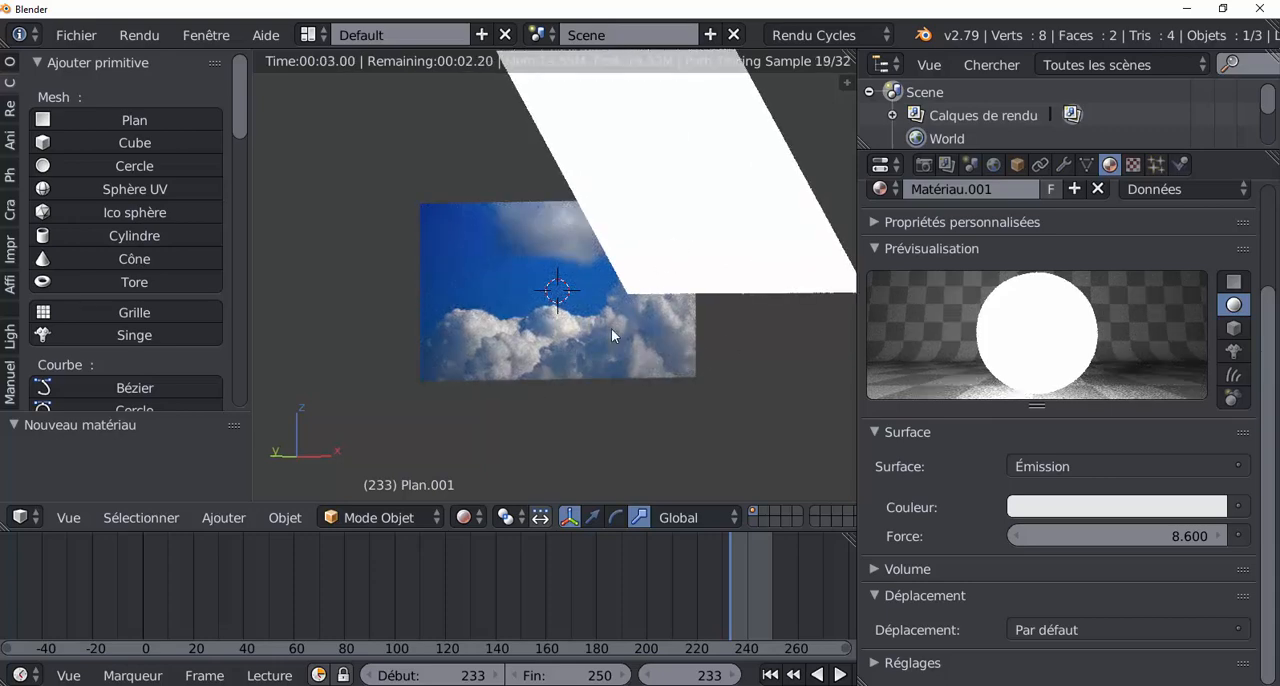
pyautogui.moveTo(634, 466); pyautogui.dragTo(621, 466, button='middle')
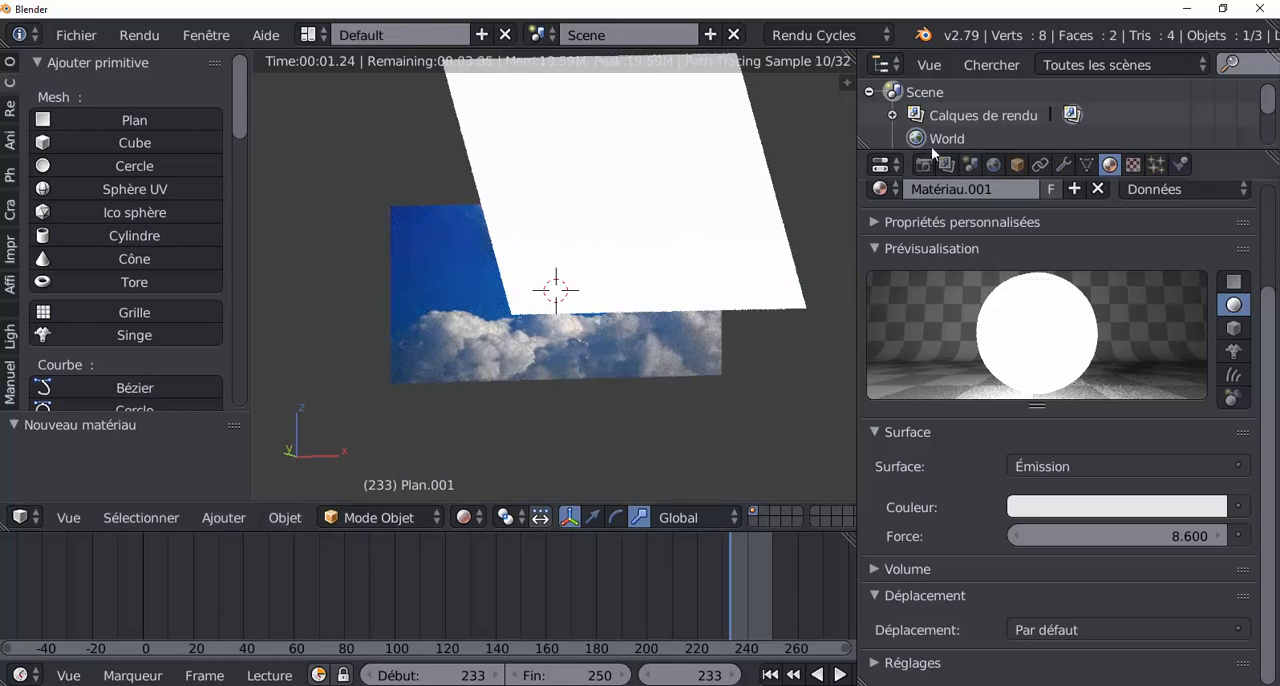
# Step: Turn off Caméra ray visibility in the Cycles object settings of the emitting plane
pyautogui.click(1017, 166)
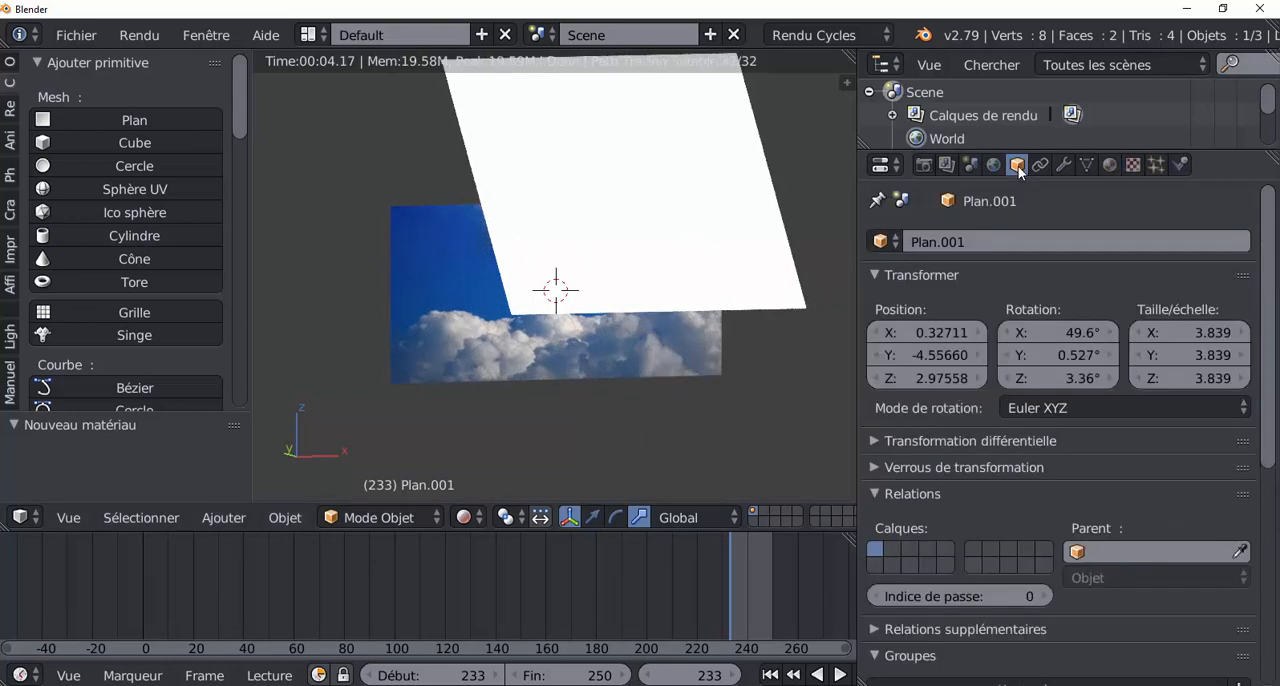
pyautogui.scroll(-2, 1265, 358)
pyautogui.moveTo(1265, 358); pyautogui.dragTo(1272, 508)
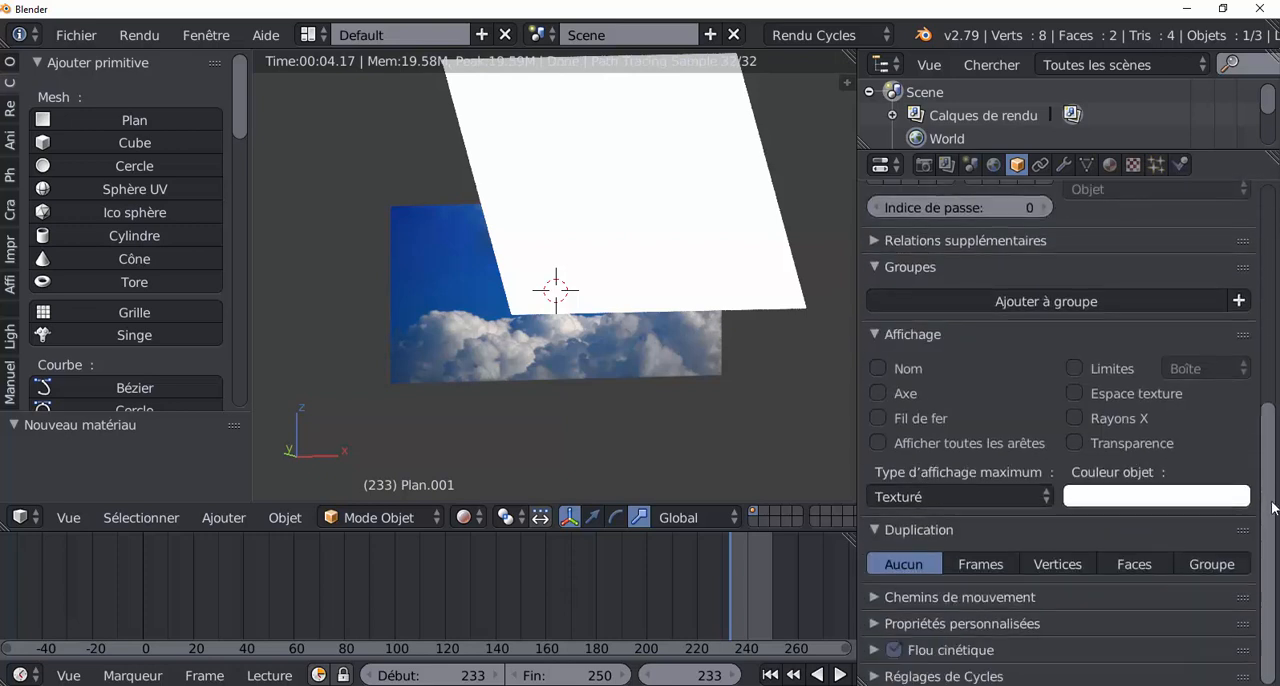
pyautogui.click(876, 677)
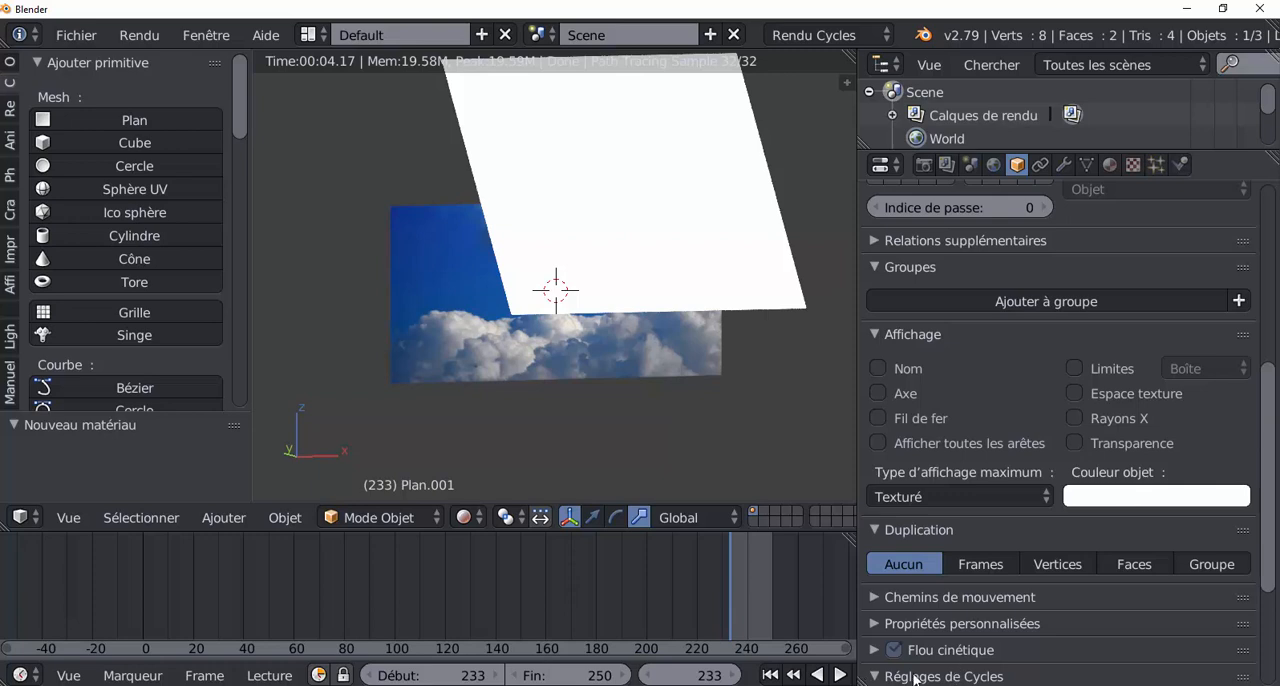
pyautogui.moveTo(1270, 470); pyautogui.dragTo(1273, 604)
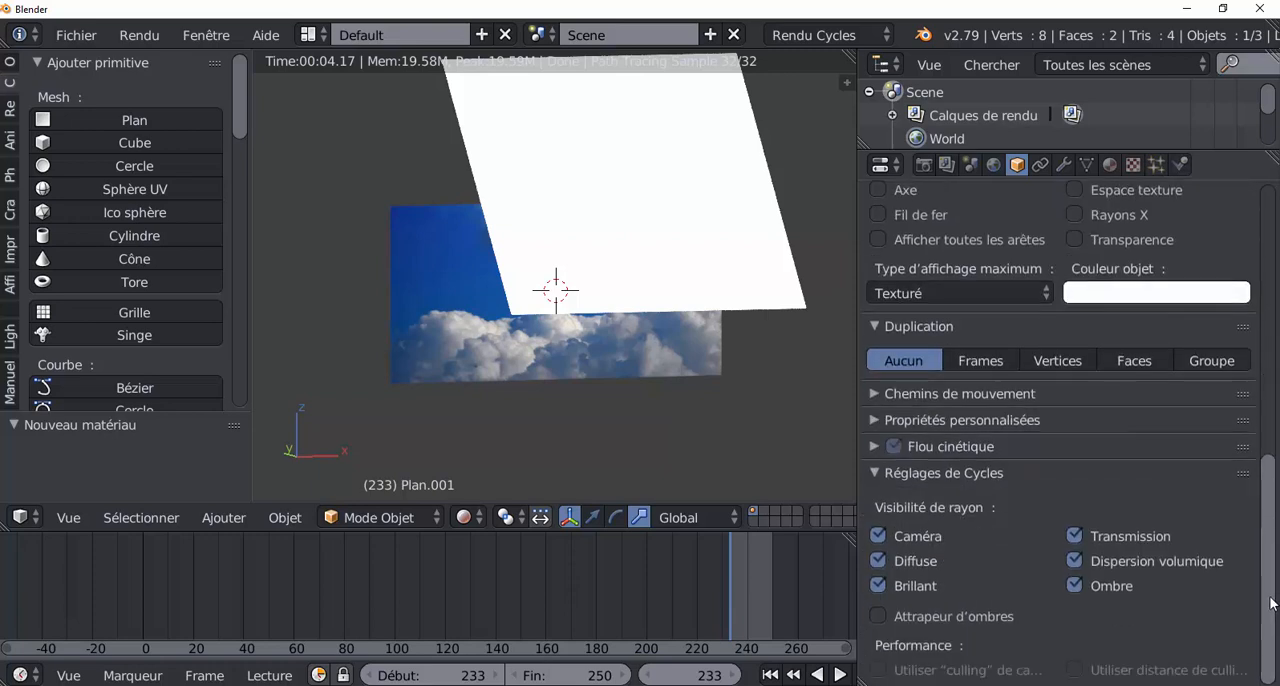
pyautogui.click(879, 538)
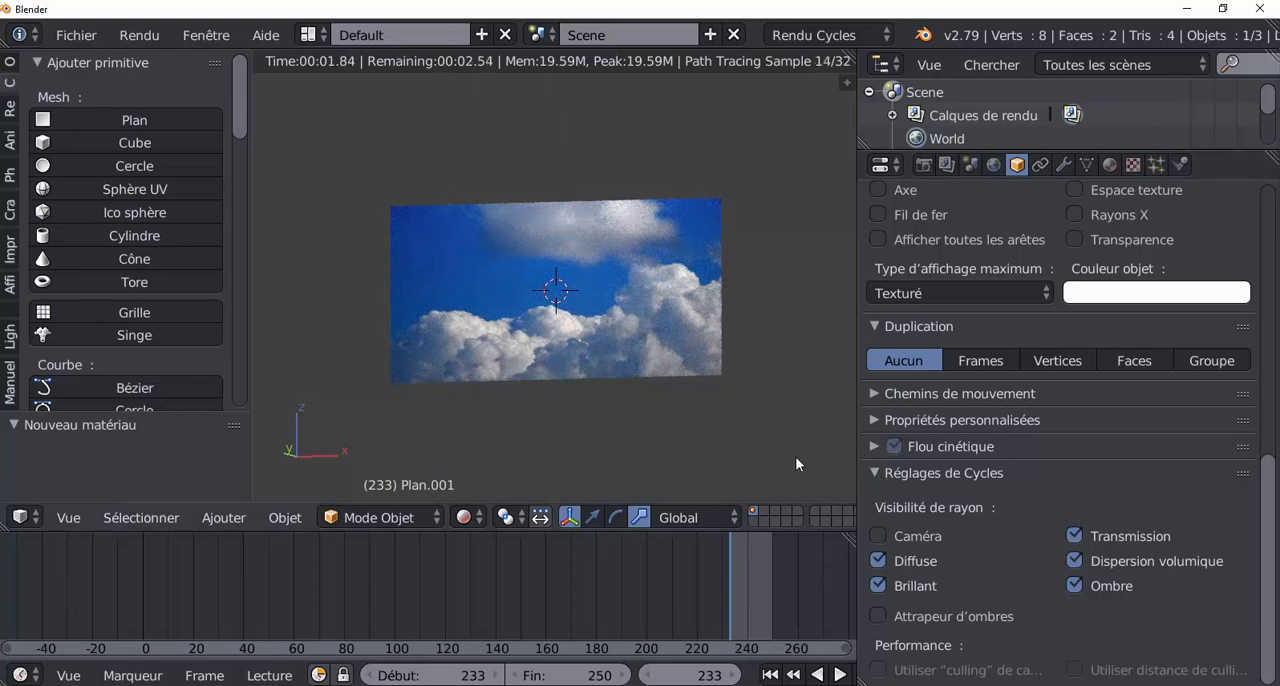
# Step: Show the scene in front view in a wider 3D viewport and set the animation start frame to 0
pyautogui.moveTo(795, 457); pyautogui.dragTo(721, 441, button='middle')
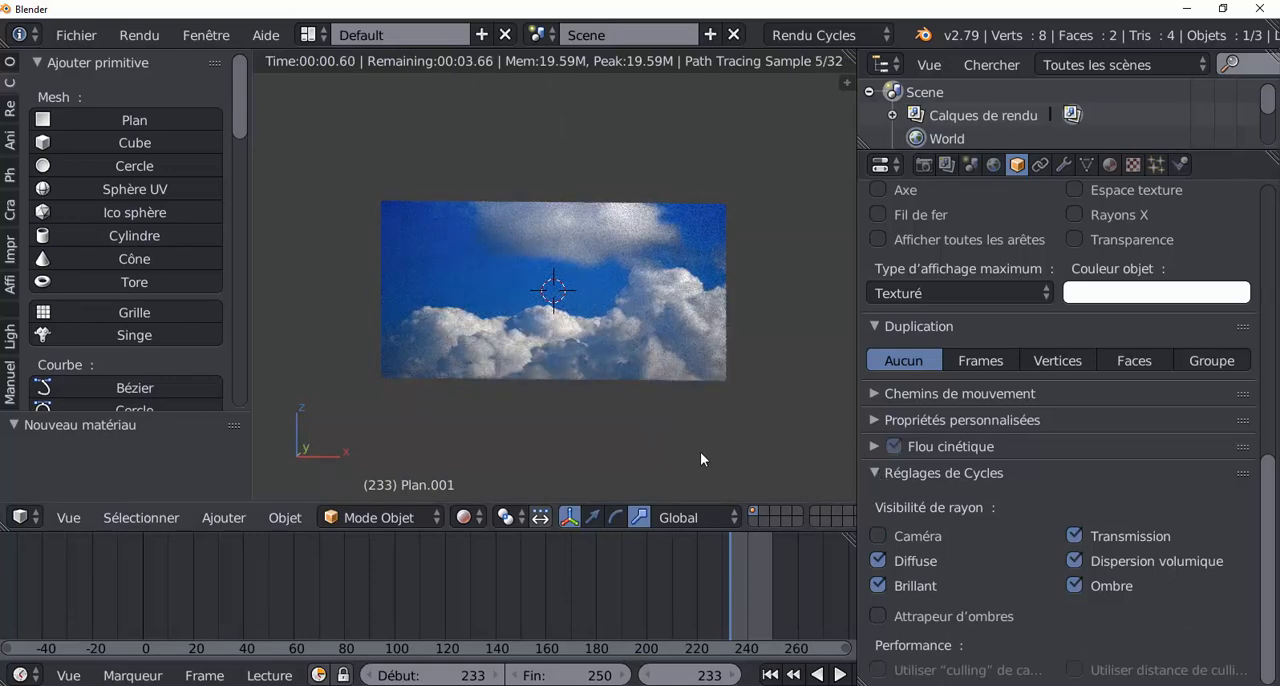
pyautogui.press('KP_1')
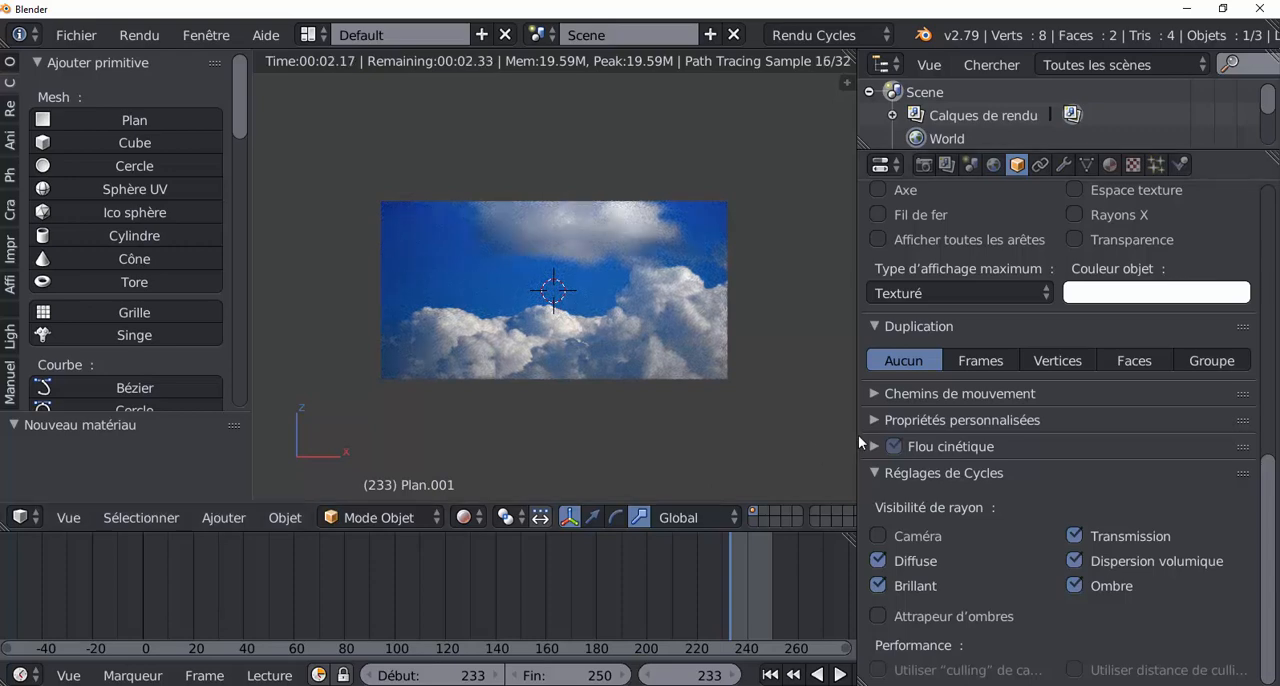
pyautogui.moveTo(856, 438); pyautogui.dragTo(1066, 438)
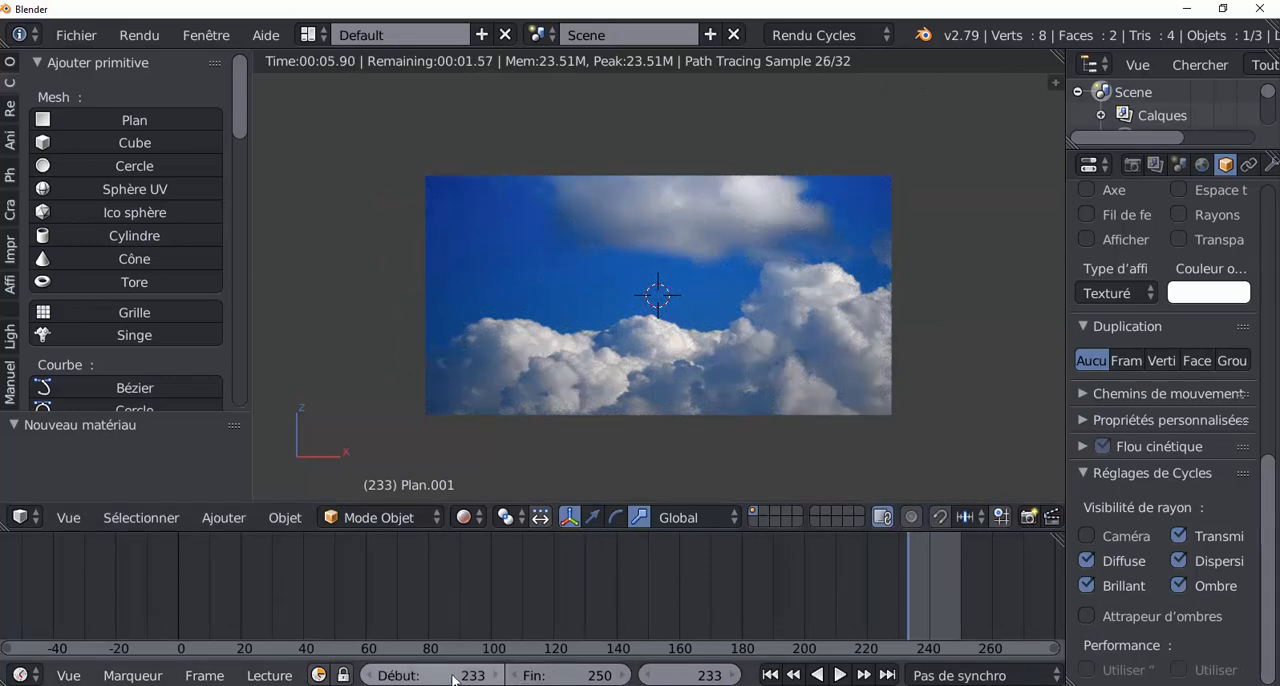
pyautogui.moveTo(452, 676); pyautogui.dragTo(280, 676)
# Step: Move through the timeline to frames 98, 51 and 211 to examine the lit clouds in the rendered view
pyautogui.moveTo(486, 615); pyautogui.dragTo(422, 604)
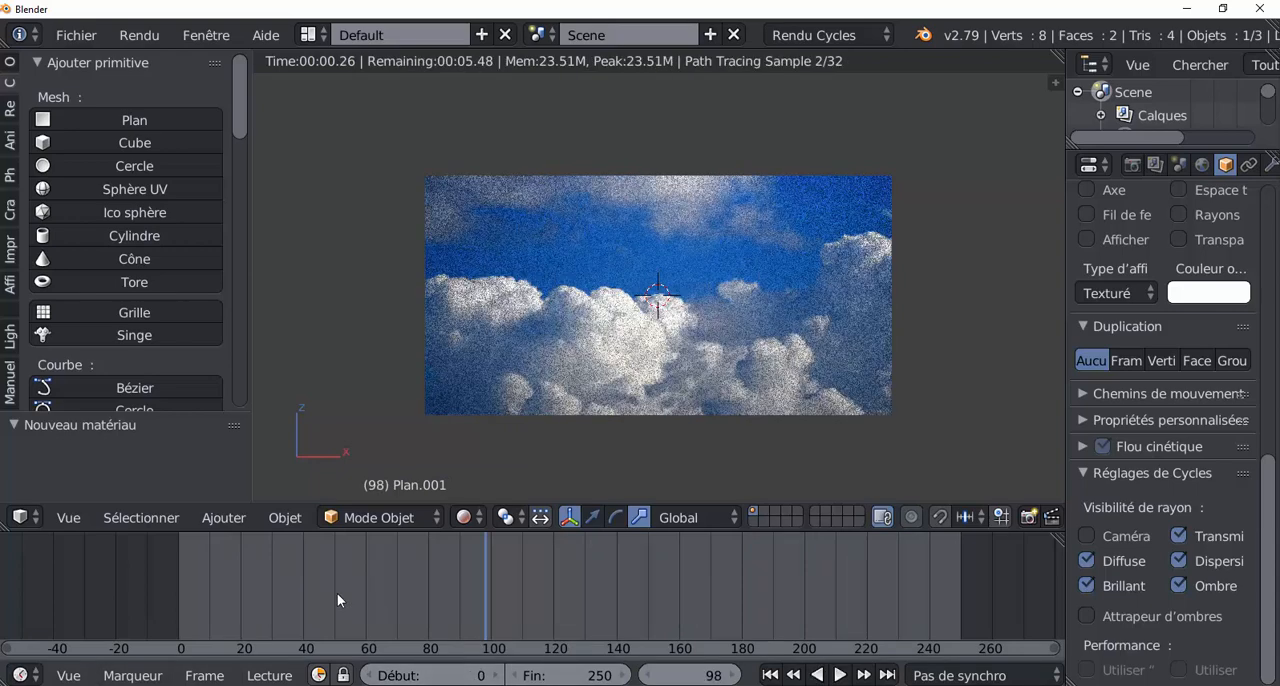
pyautogui.click(339, 593)
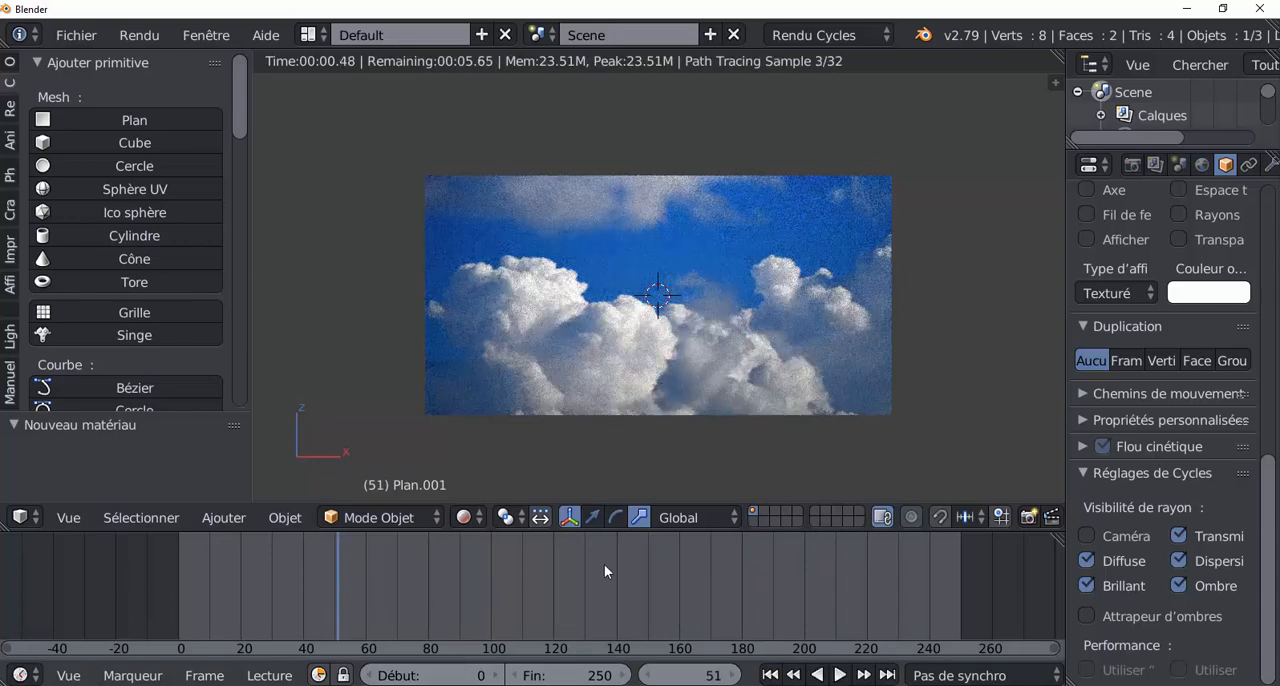
pyautogui.click(595, 568)
pyautogui.click(839, 601)
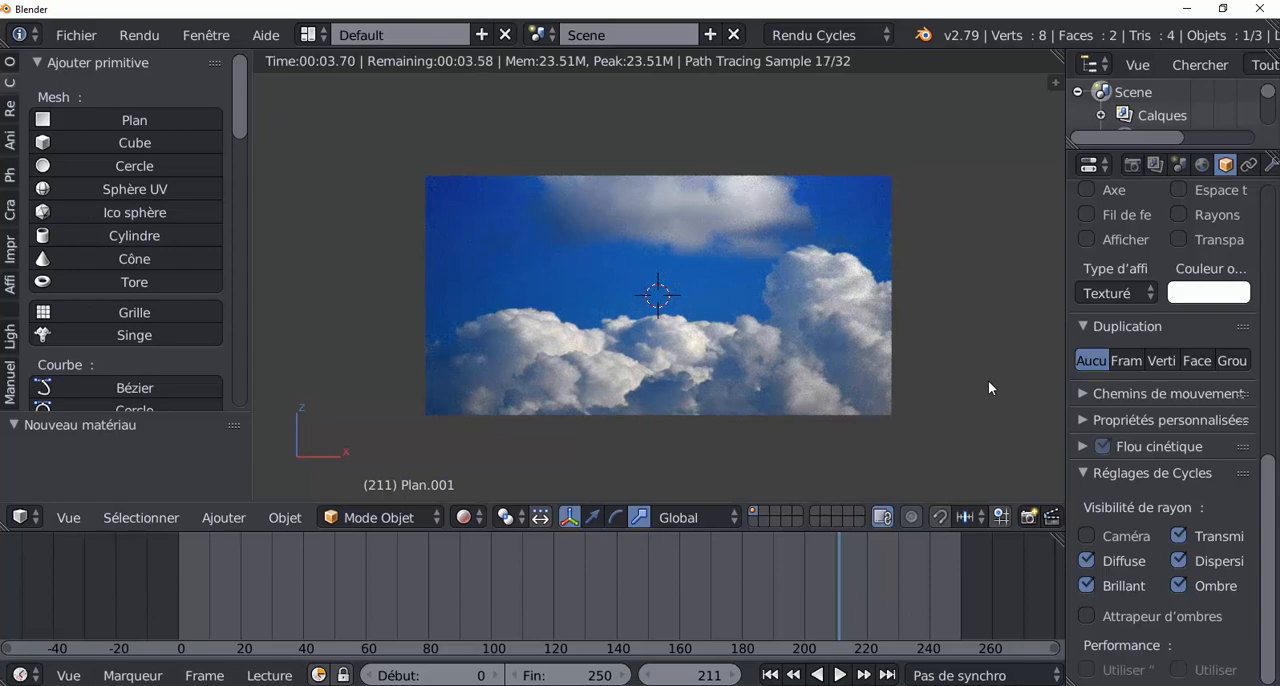
# Step: Align the camera to the current front view of the cloud plane
pyautogui.press('ctrl+alt+KP_0')
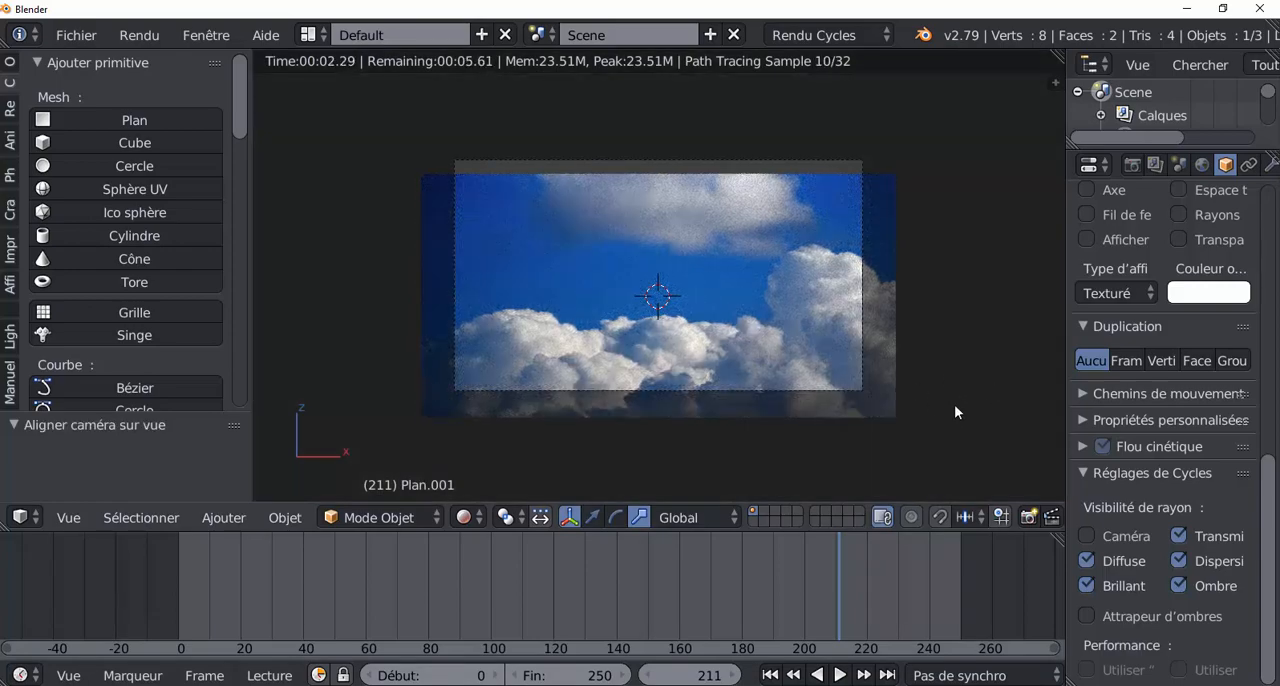
pyautogui.press('g')
pyautogui.rightClick(947, 280)
# Step: Enlarge the outliner and properties areas, then make the camera Orthogonale with an orthographic scale of 7.214
pyautogui.moveTo(1065, 240); pyautogui.dragTo(958, 239)
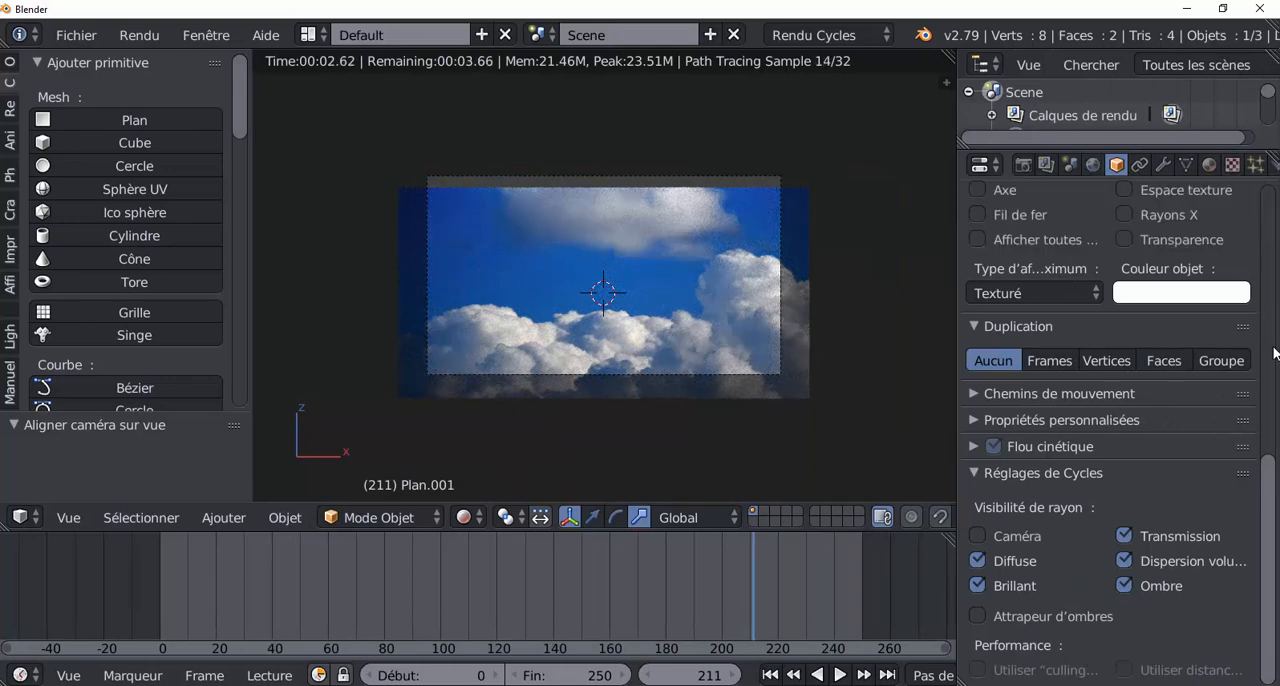
pyautogui.scroll(4, 1176, 224)
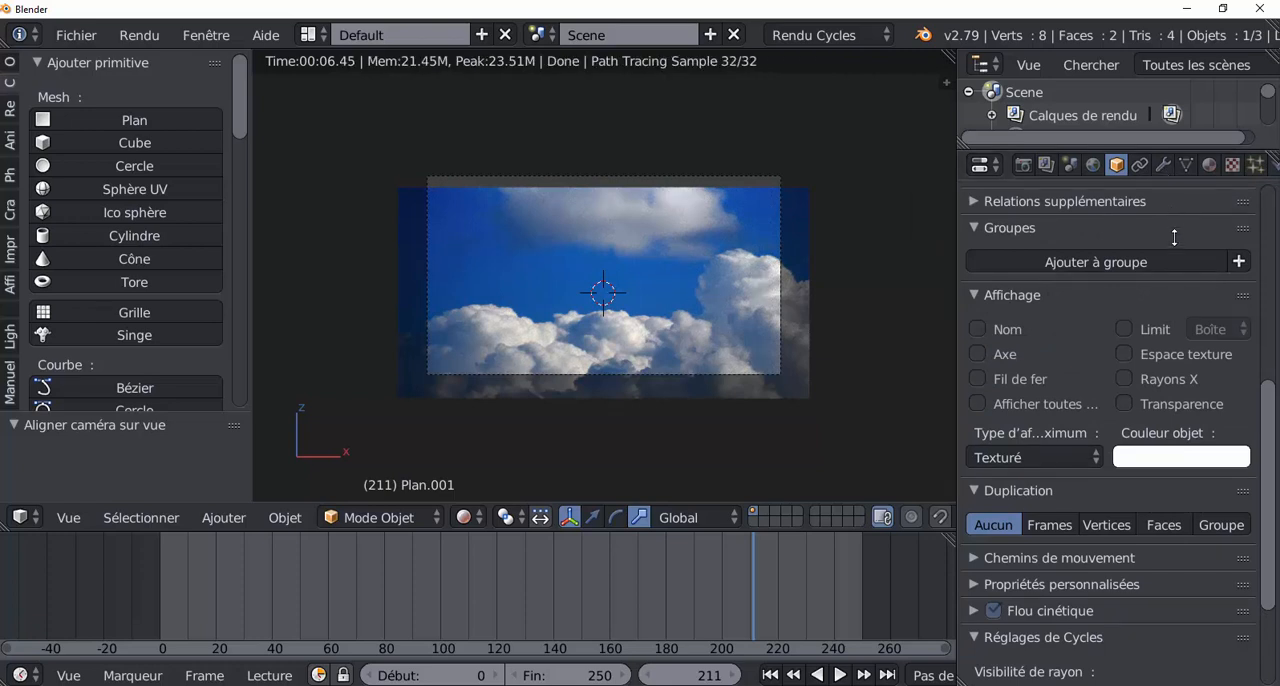
pyautogui.moveTo(1161, 148); pyautogui.dragTo(1162, 228)
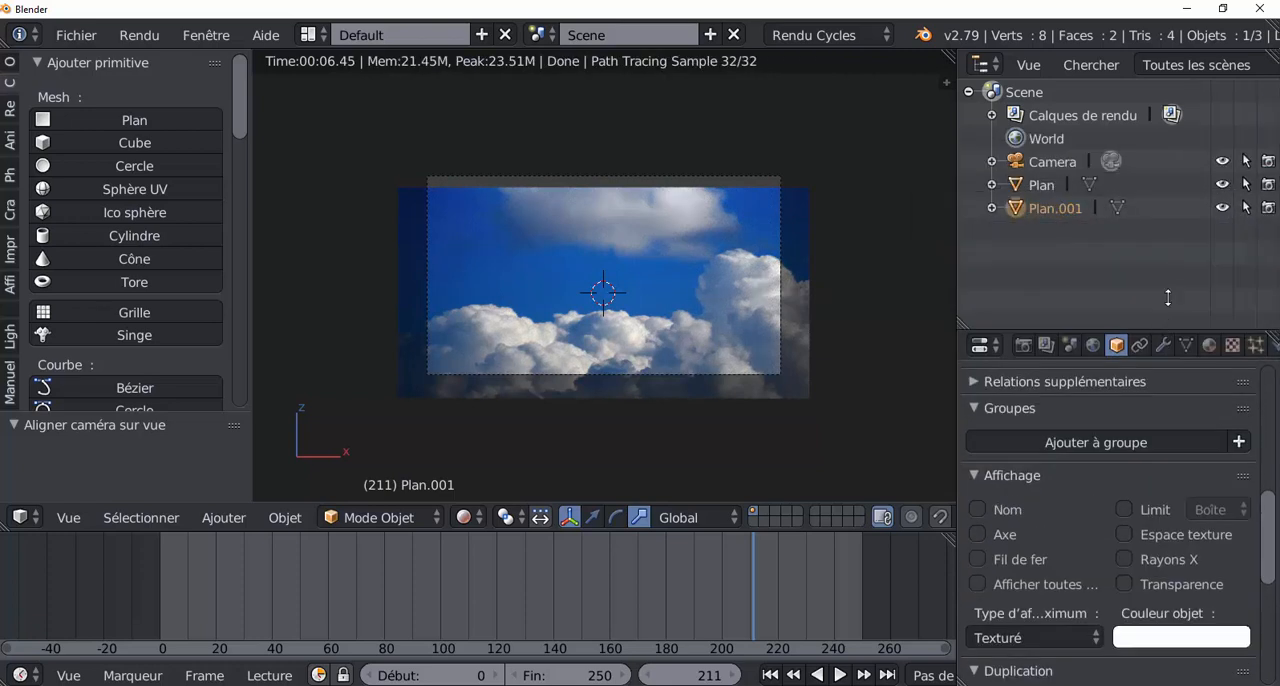
pyautogui.click(1052, 162)
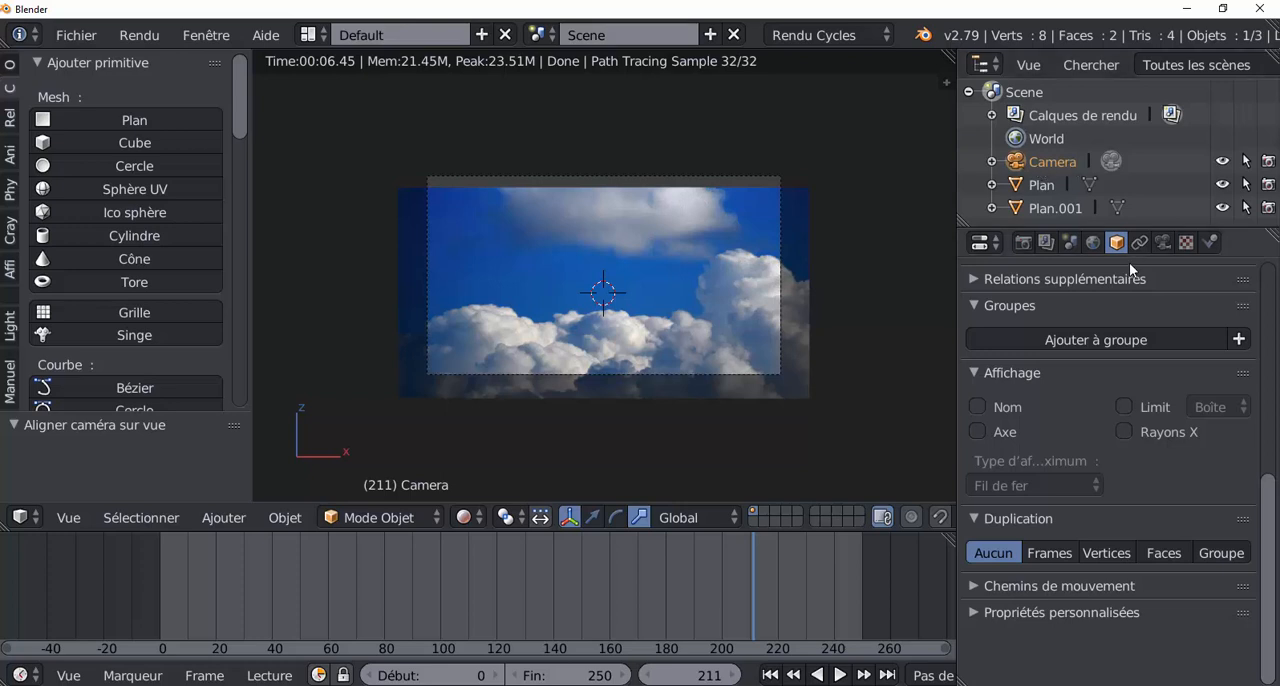
pyautogui.click(1166, 246)
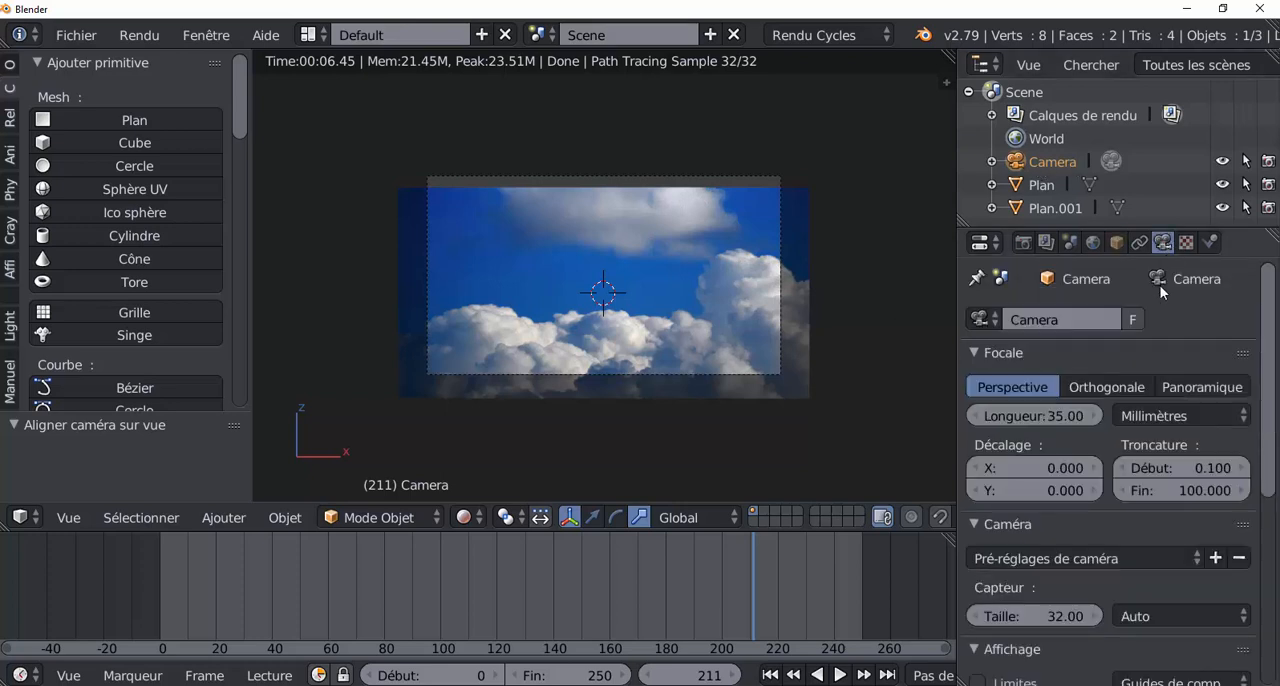
pyautogui.click(1105, 387)
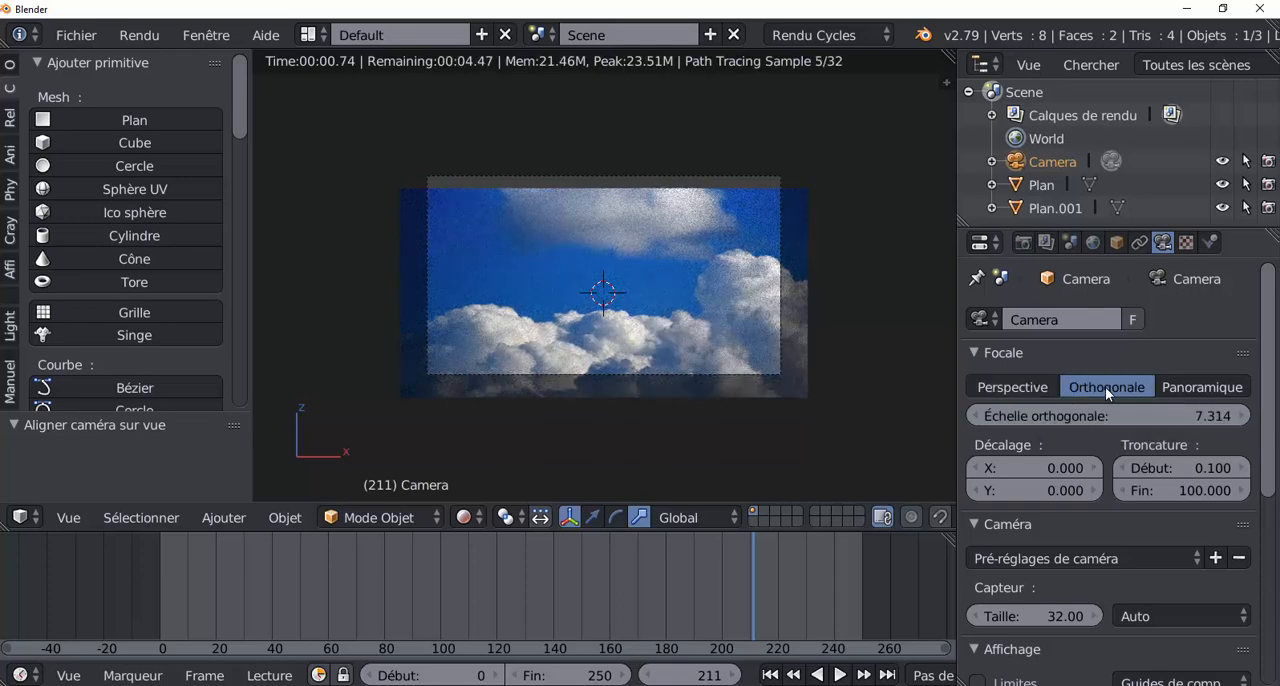
pyautogui.moveTo(1105, 416)
pyautogui.mouseDown()
pyautogui.moveTo(1170, 416)
pyautogui.moveTo(1104, 416)
pyautogui.mouseUp()
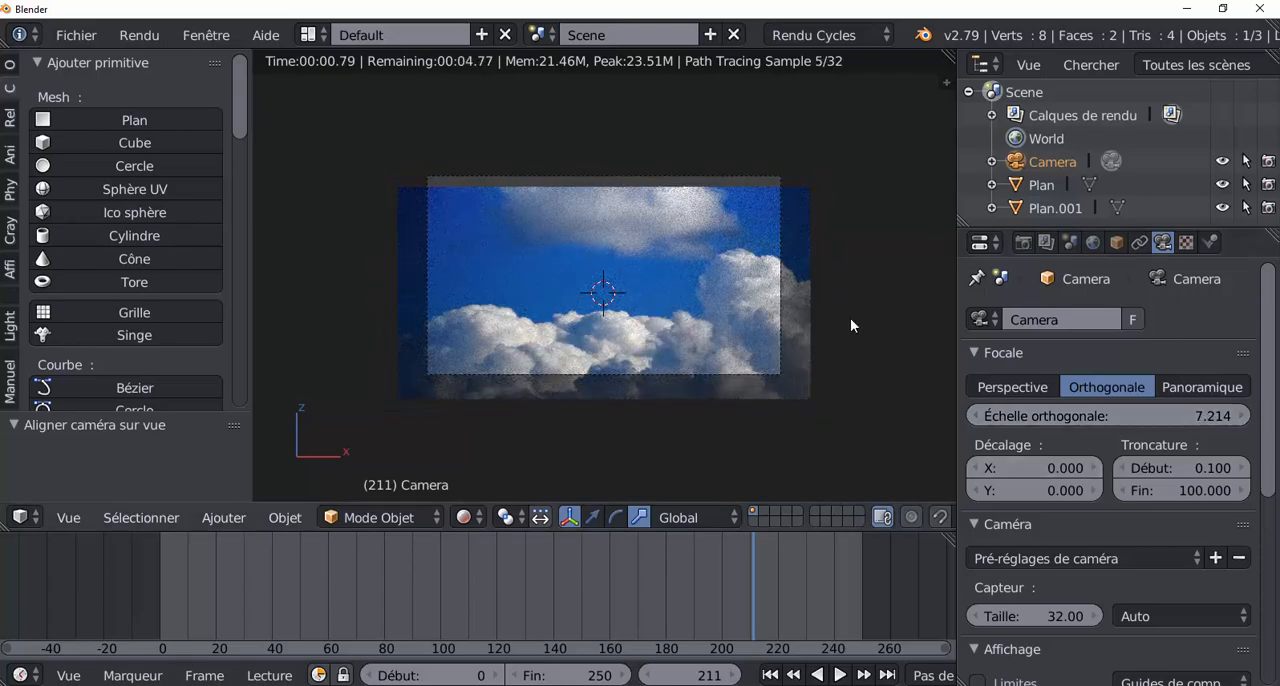
# Step: Reposition the camera so its frame fits inside the cloud plane and reduce its orthographic scale to tighten the framing
pyautogui.moveTo(783, 274); pyautogui.dragTo(836, 384, button='right')
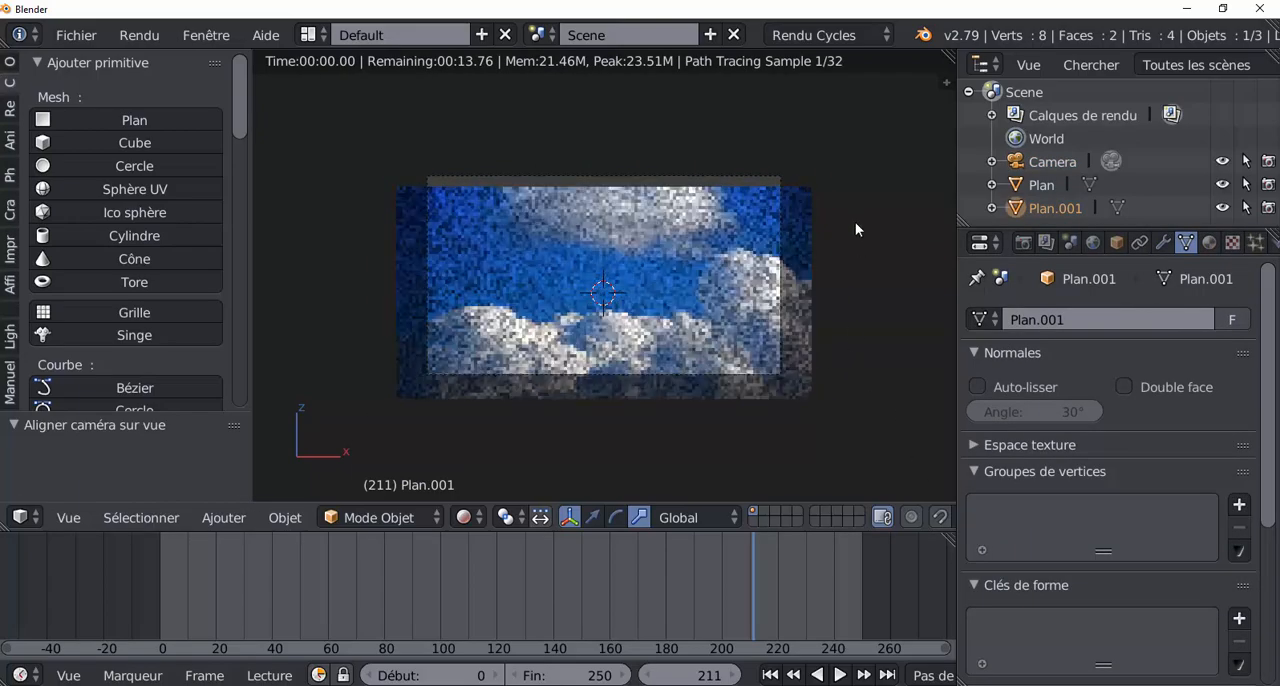
pyautogui.moveTo(865, 282); pyautogui.dragTo(875, 360, button='right')
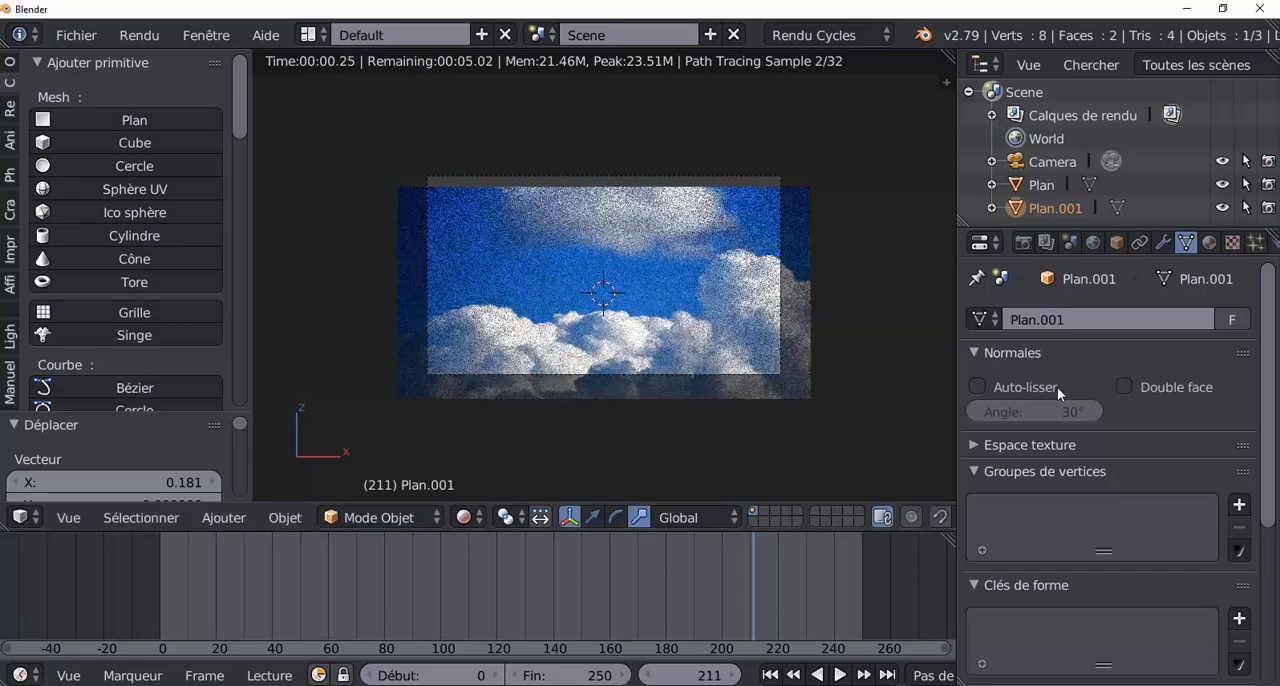
pyautogui.rightClick(779, 287)
pyautogui.press('g')
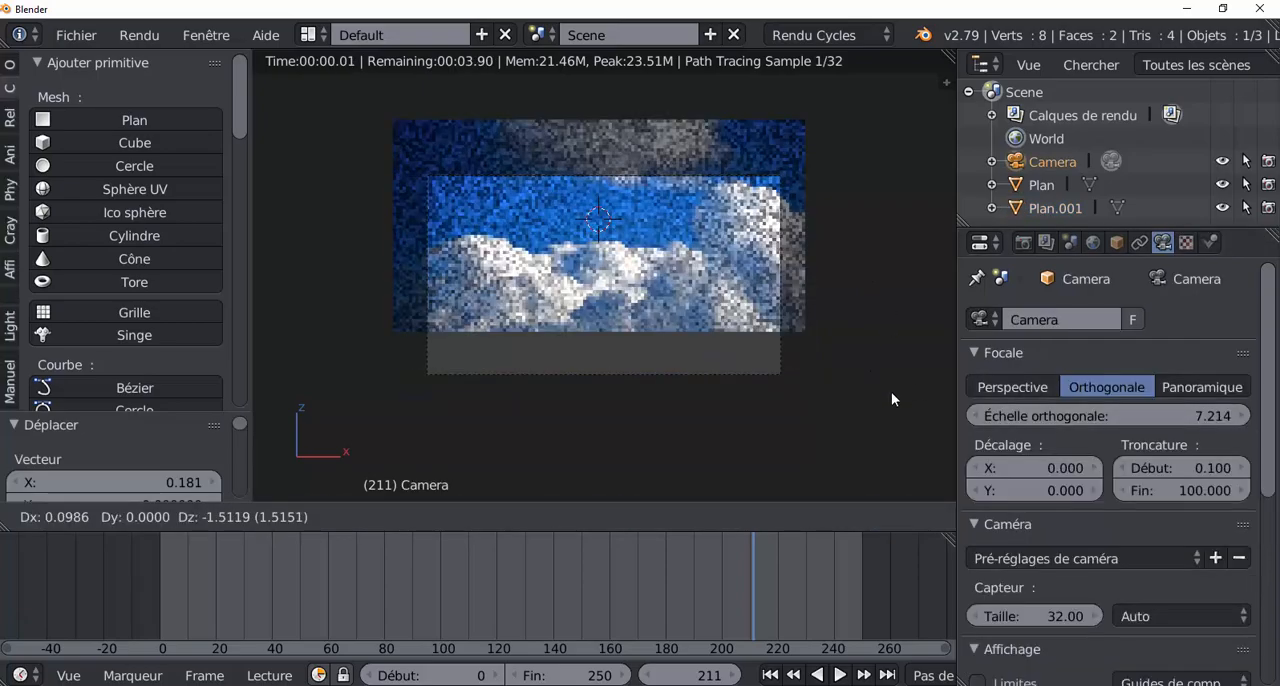
pyautogui.click(891, 335)
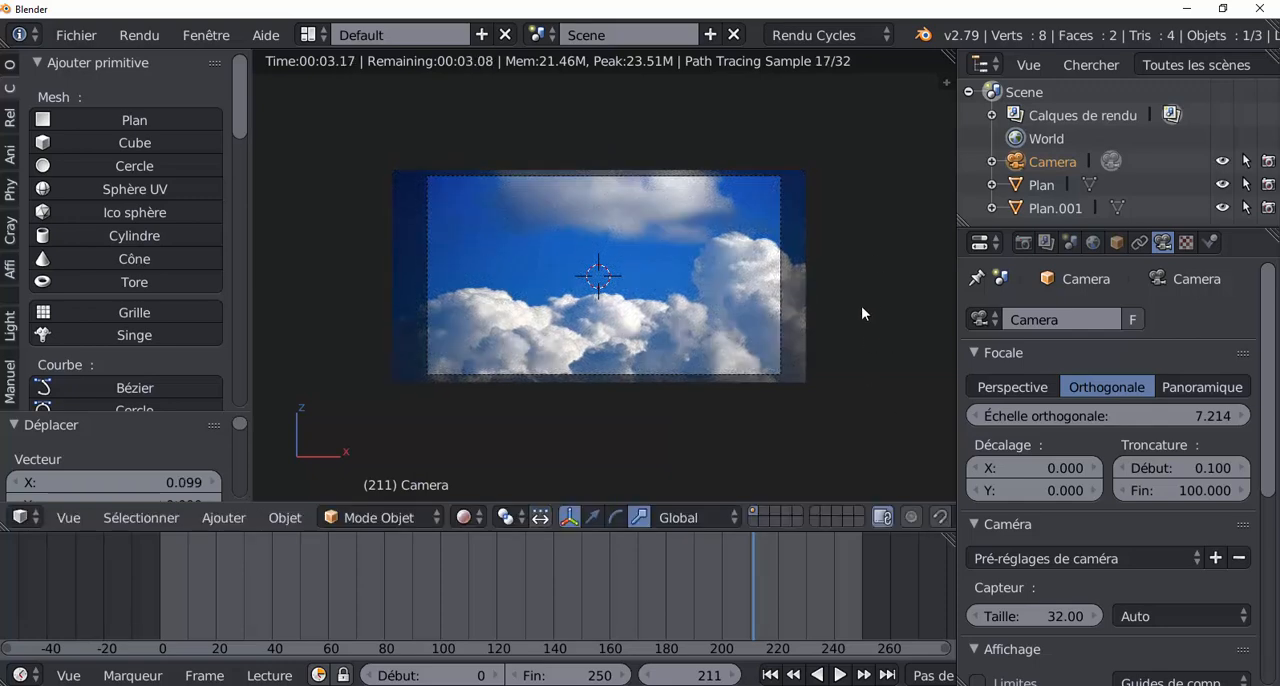
pyautogui.press('g')
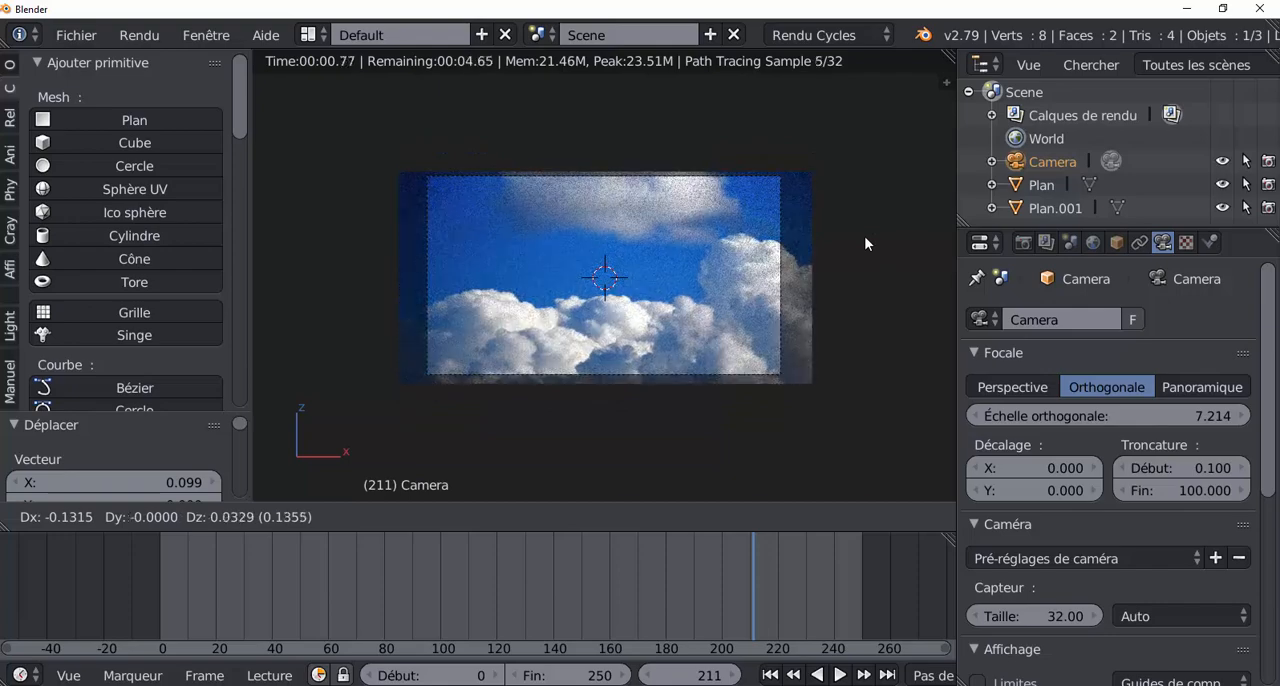
pyautogui.click(864, 236)
pyautogui.moveTo(1200, 415); pyautogui.dragTo(1148, 415)
# Step: Try rotating the emitting plane and the cloud plane in the camera view, cancelling both rotations
pyautogui.rightClick(602, 233)
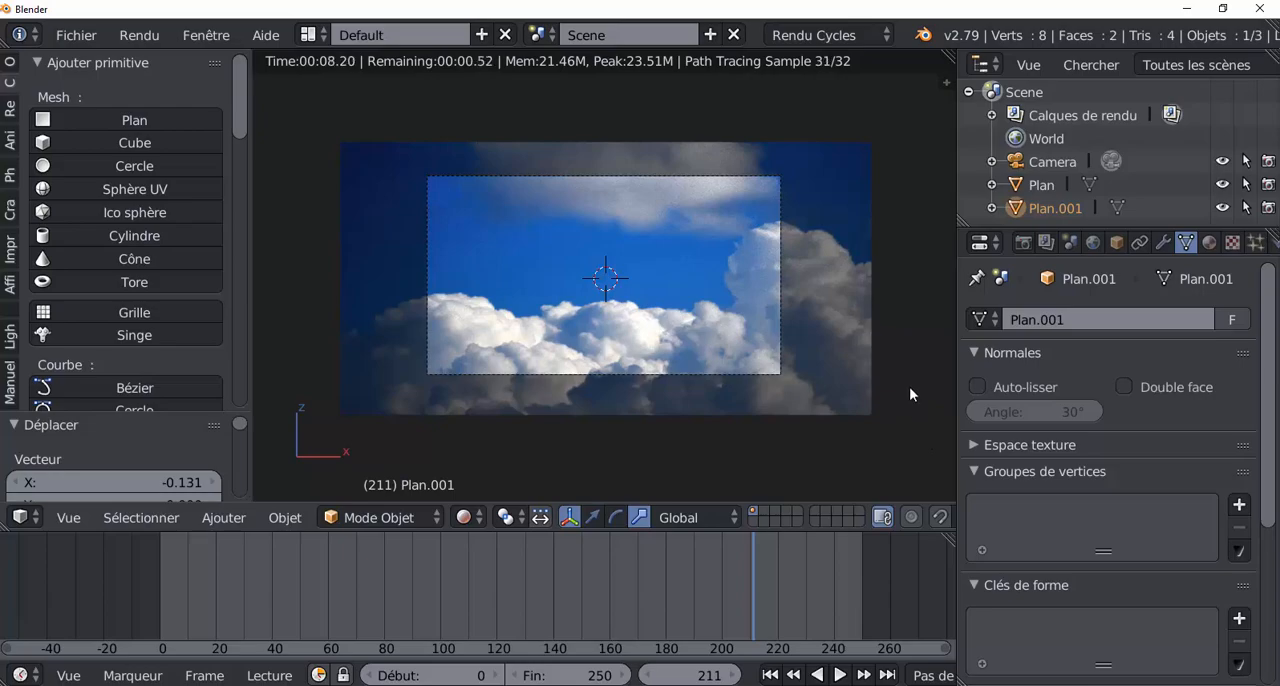
pyautogui.press('r')
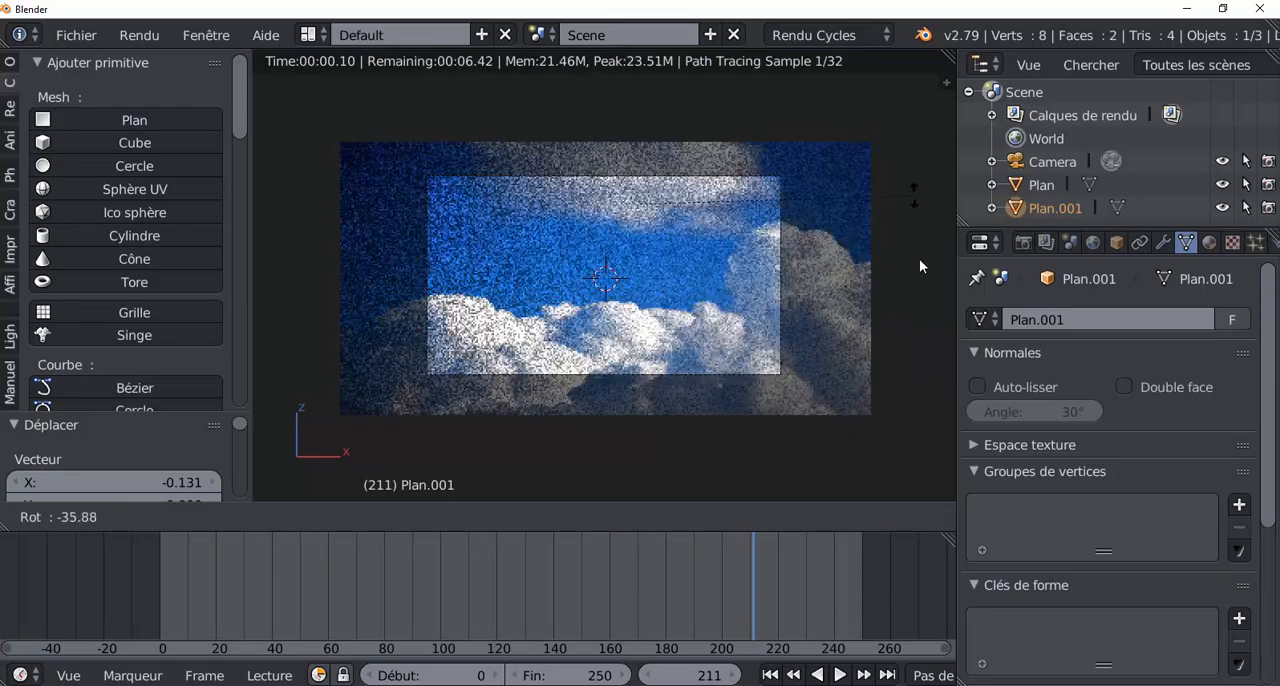
pyautogui.rightClick(919, 260)
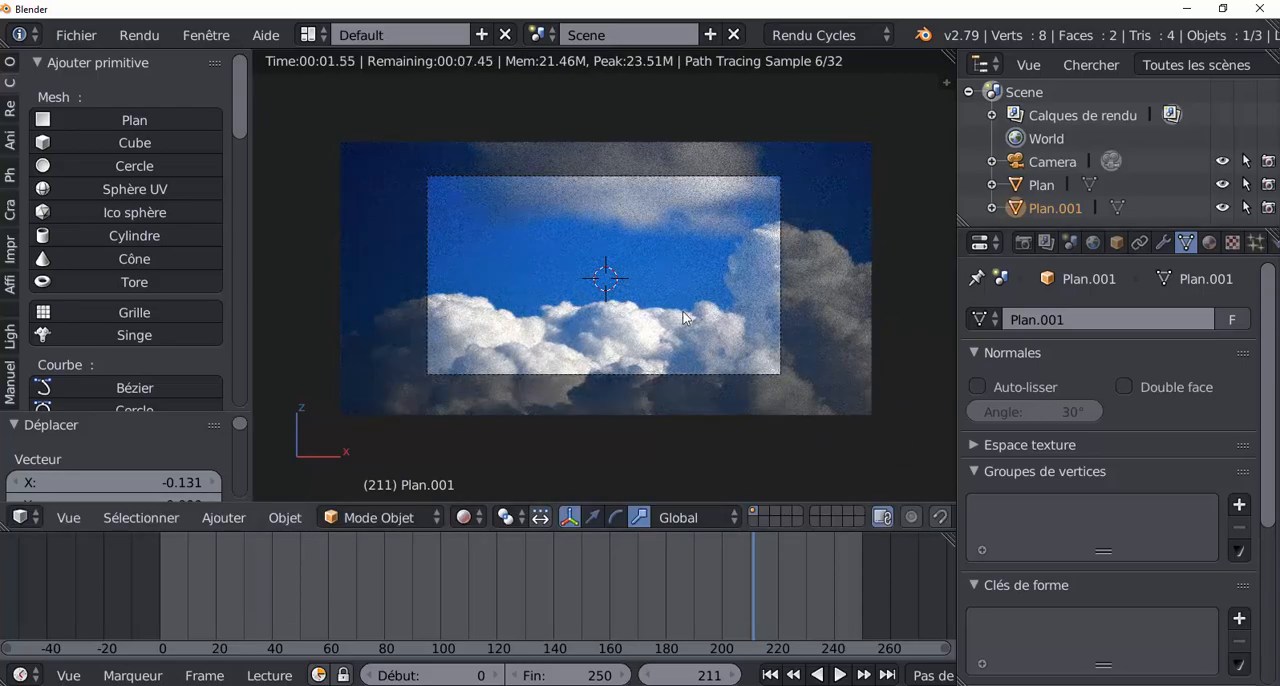
pyautogui.rightClick(684, 317)
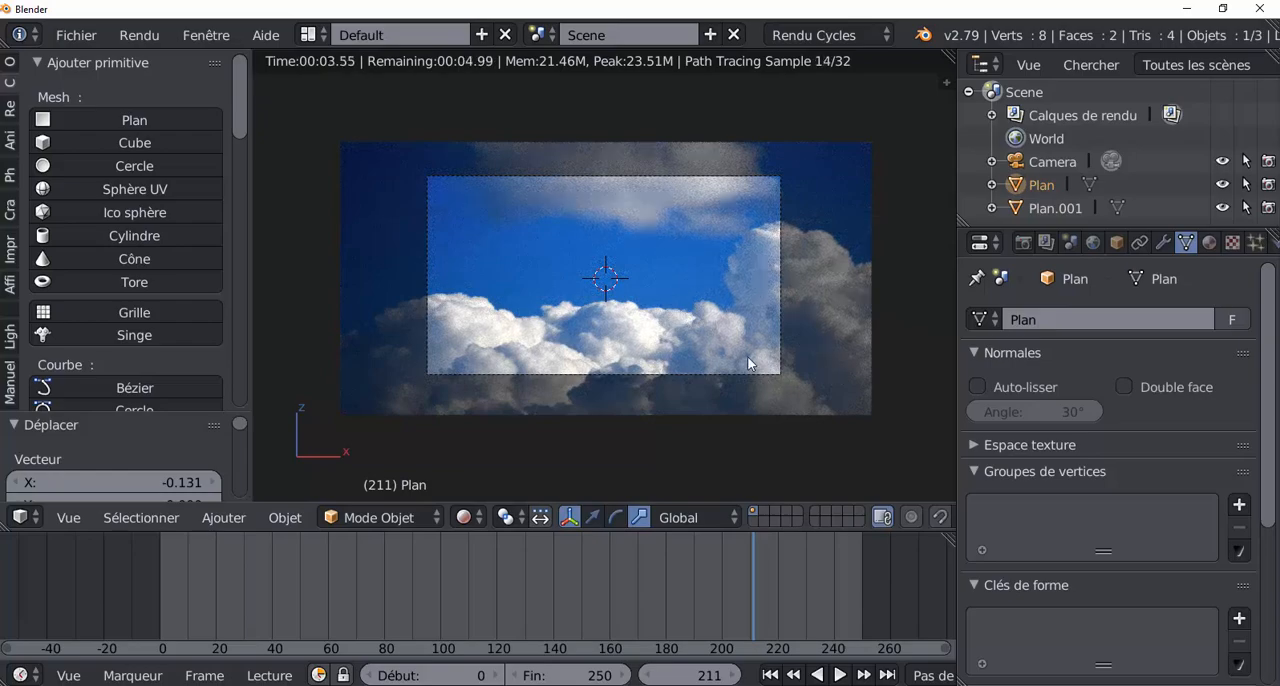
pyautogui.press('r')
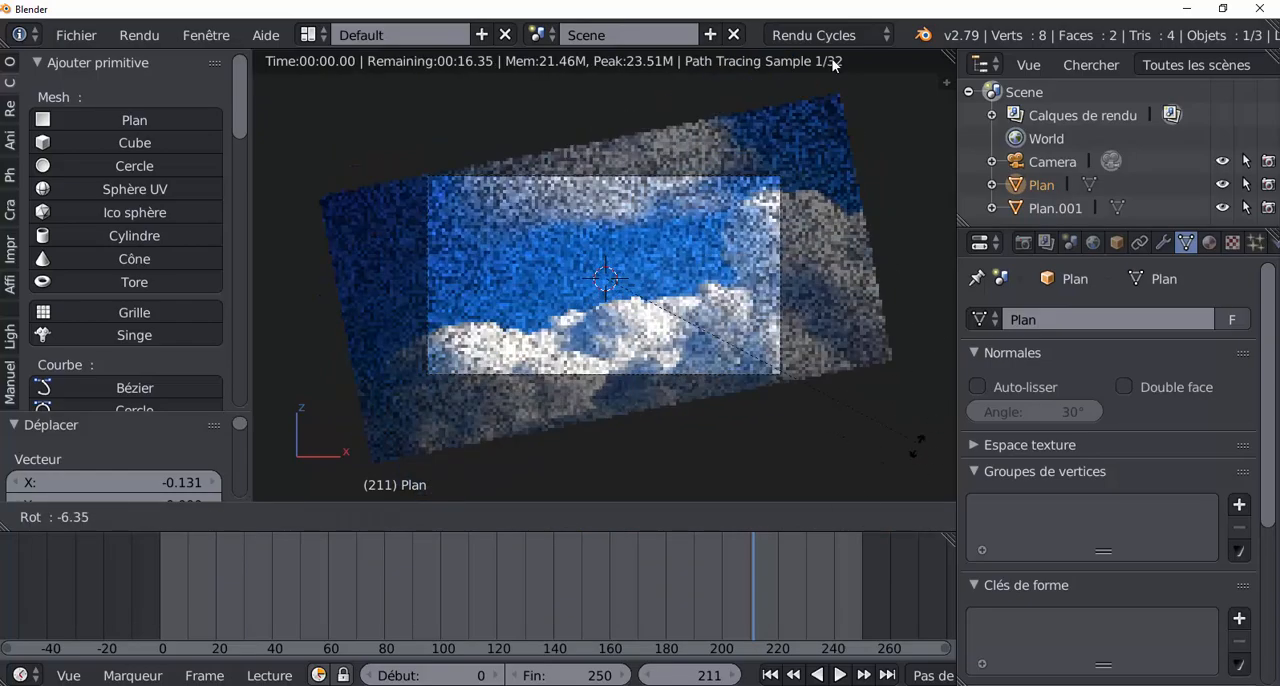
pyautogui.rightClick(892, 461)
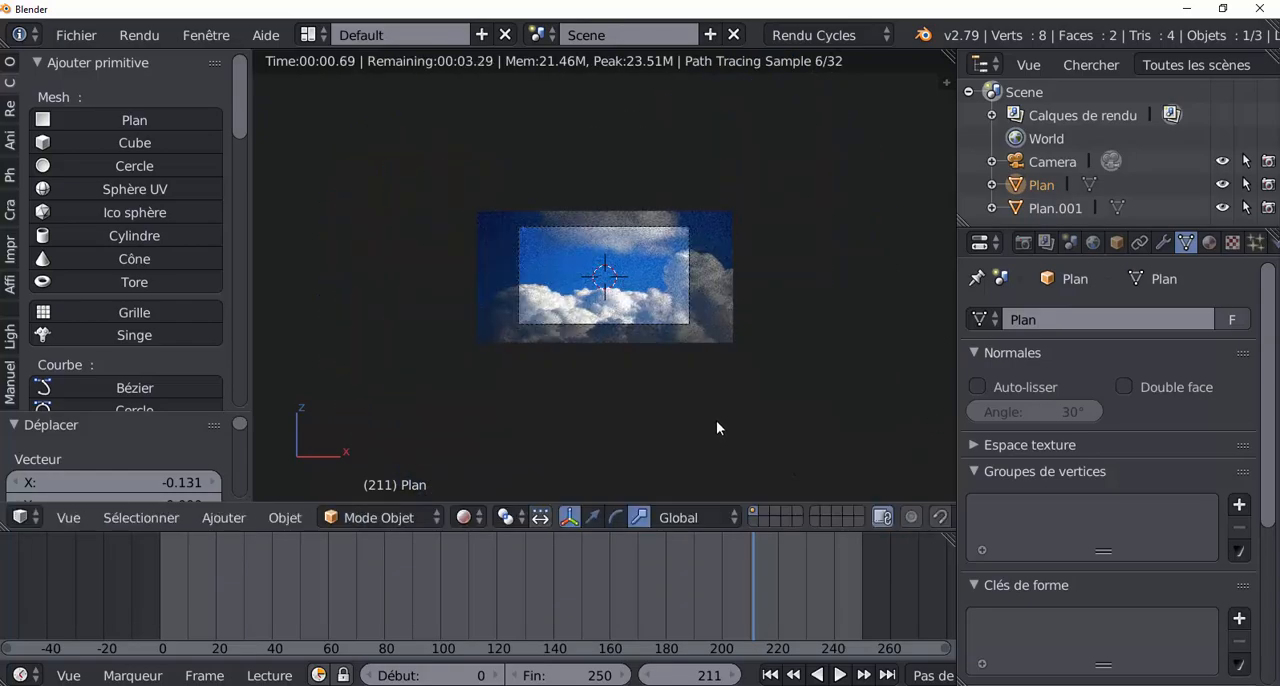
# Step: Scale the cloud plane by about 1.643 and again by about 0.524 so it extends slightly beyond the camera frame
pyautogui.press('s')
pyautogui.click(837, 481)
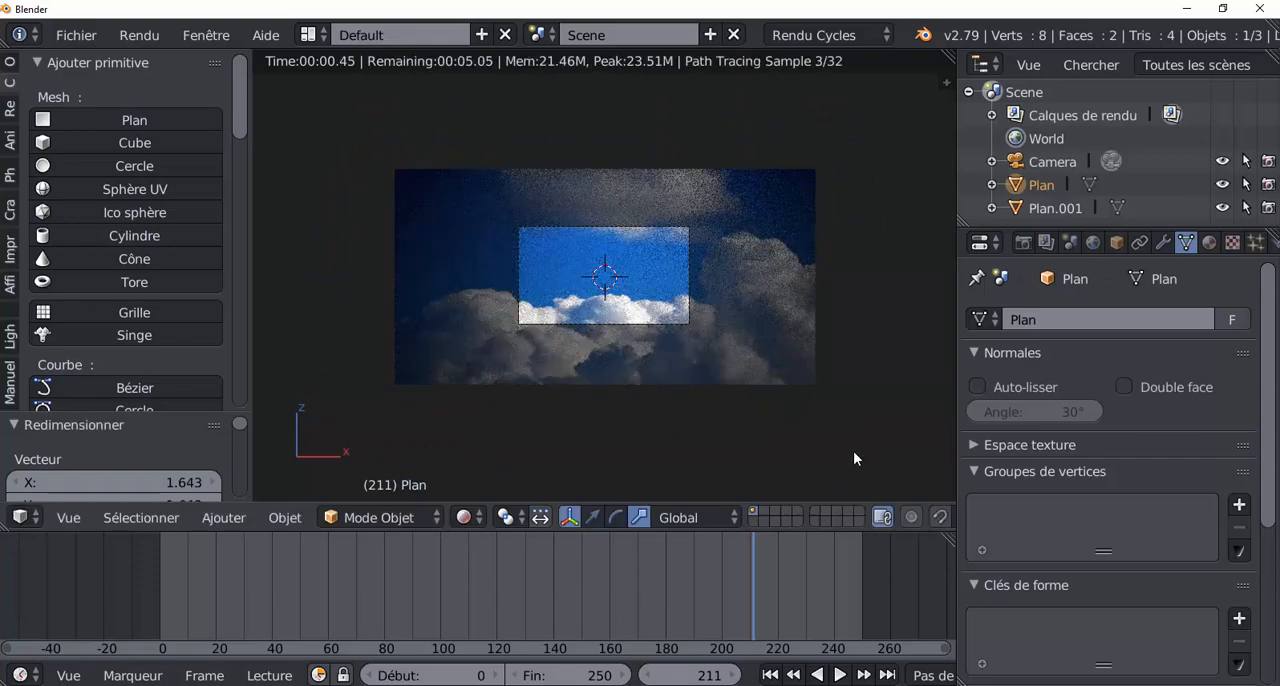
pyautogui.press('g')
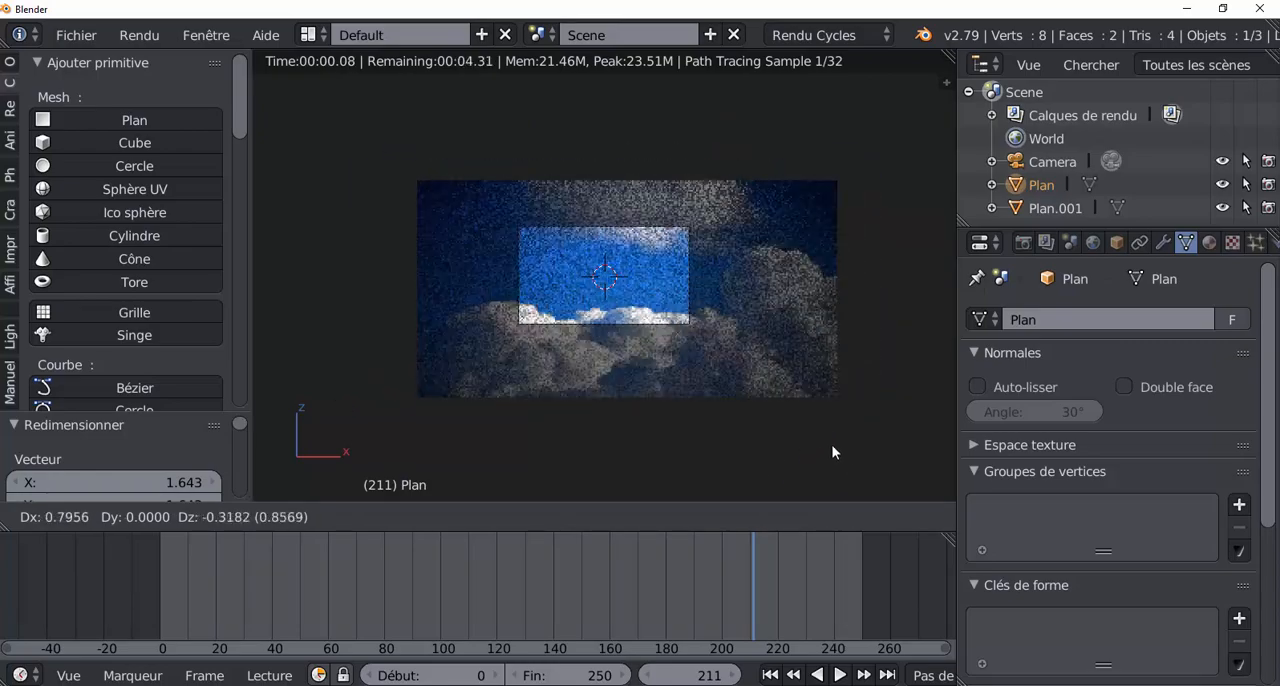
pyautogui.click(843, 456)
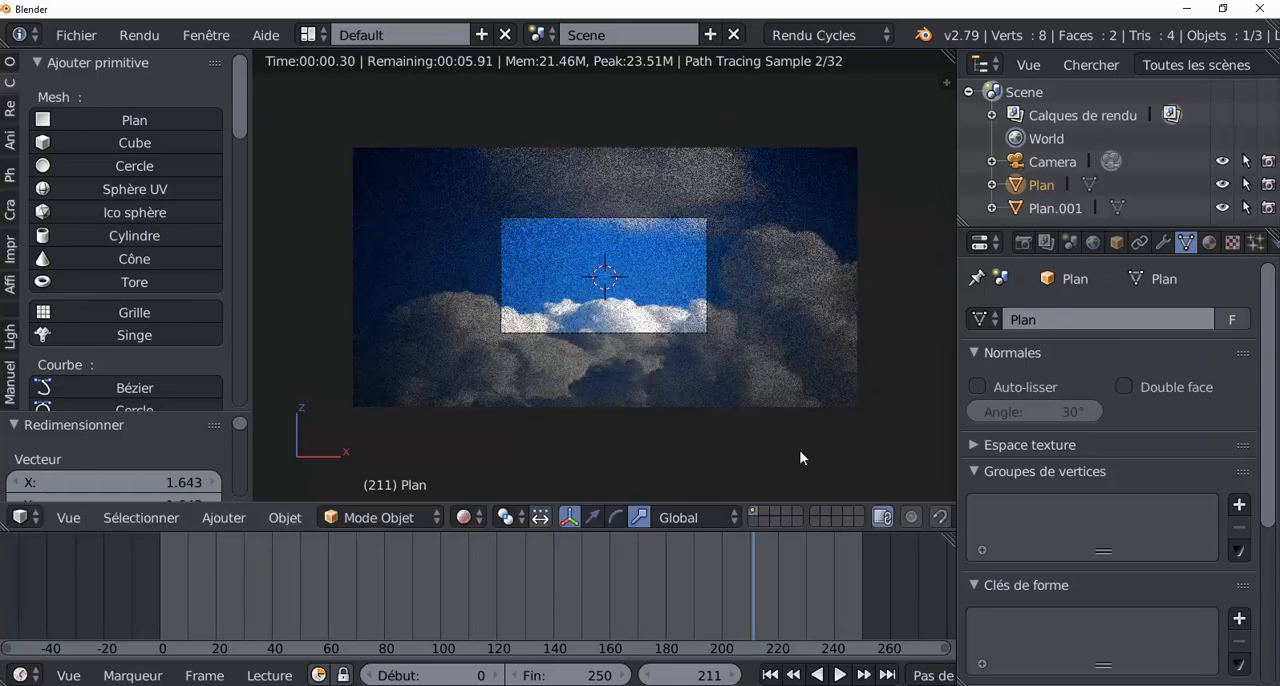
pyautogui.press('s')
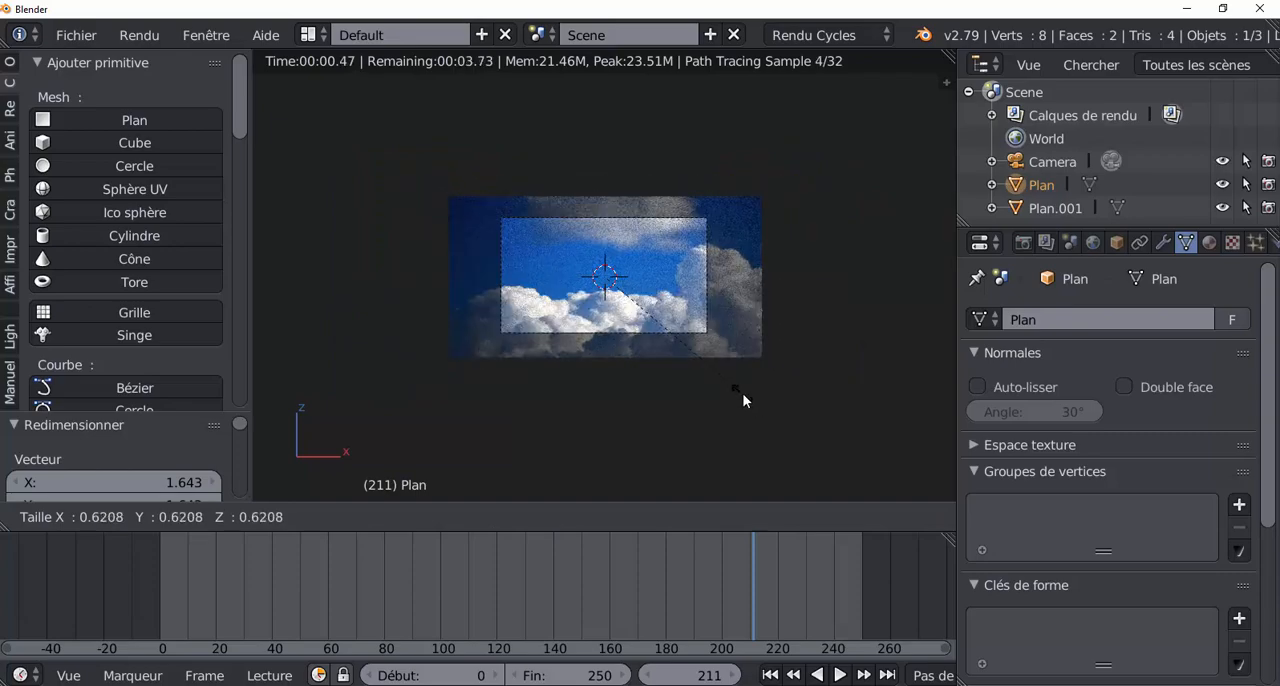
pyautogui.click(718, 377)
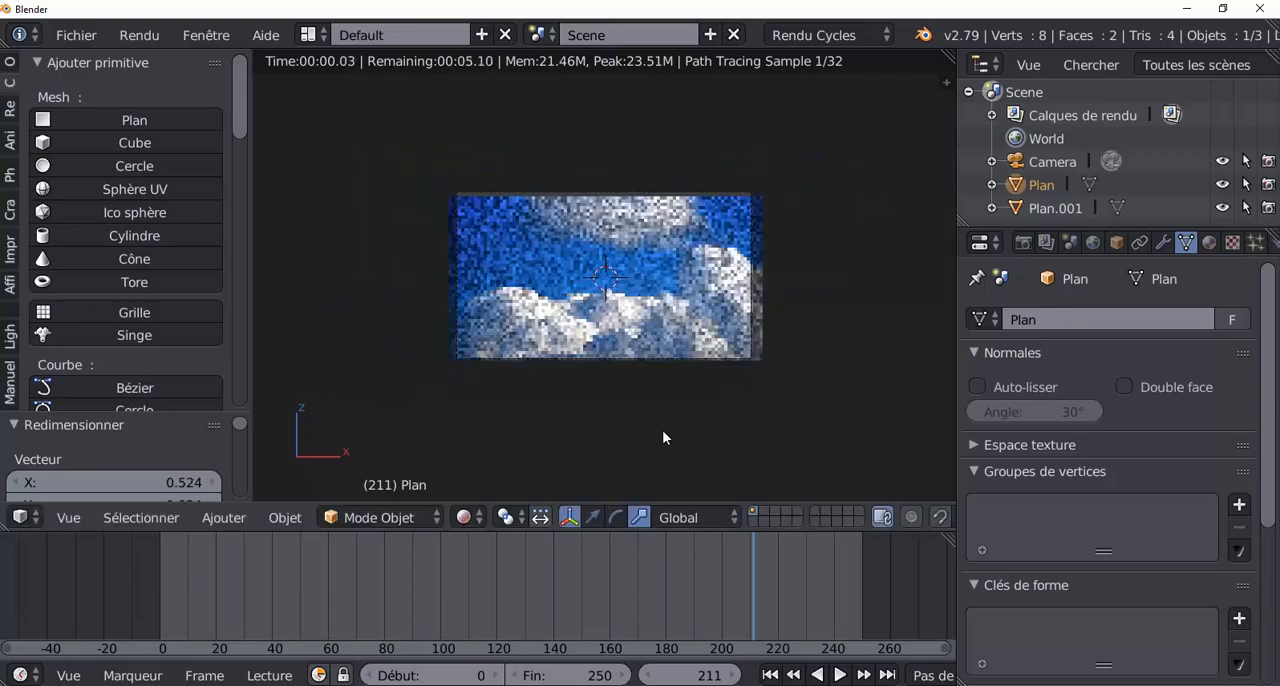
# Step: Try enlarging the cloud plane well beyond the camera frame by factors of about 2.4 and 2.9
pyautogui.scroll(3, 664, 432)
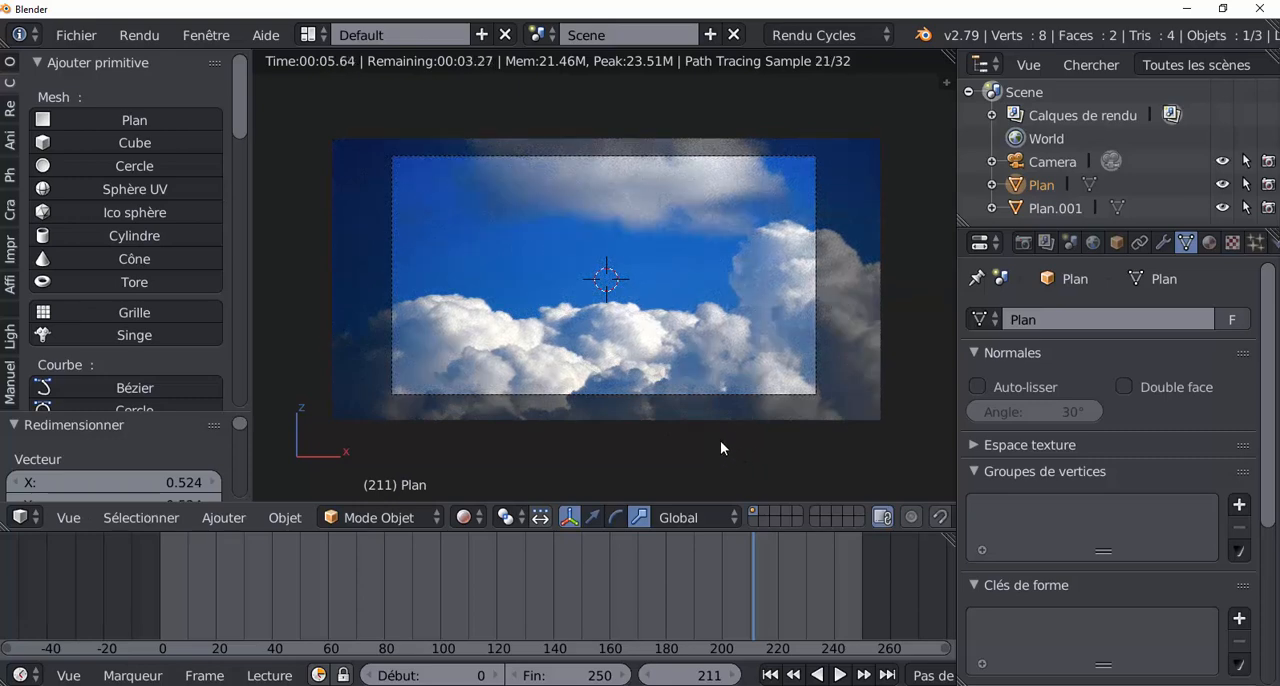
pyautogui.press('s')
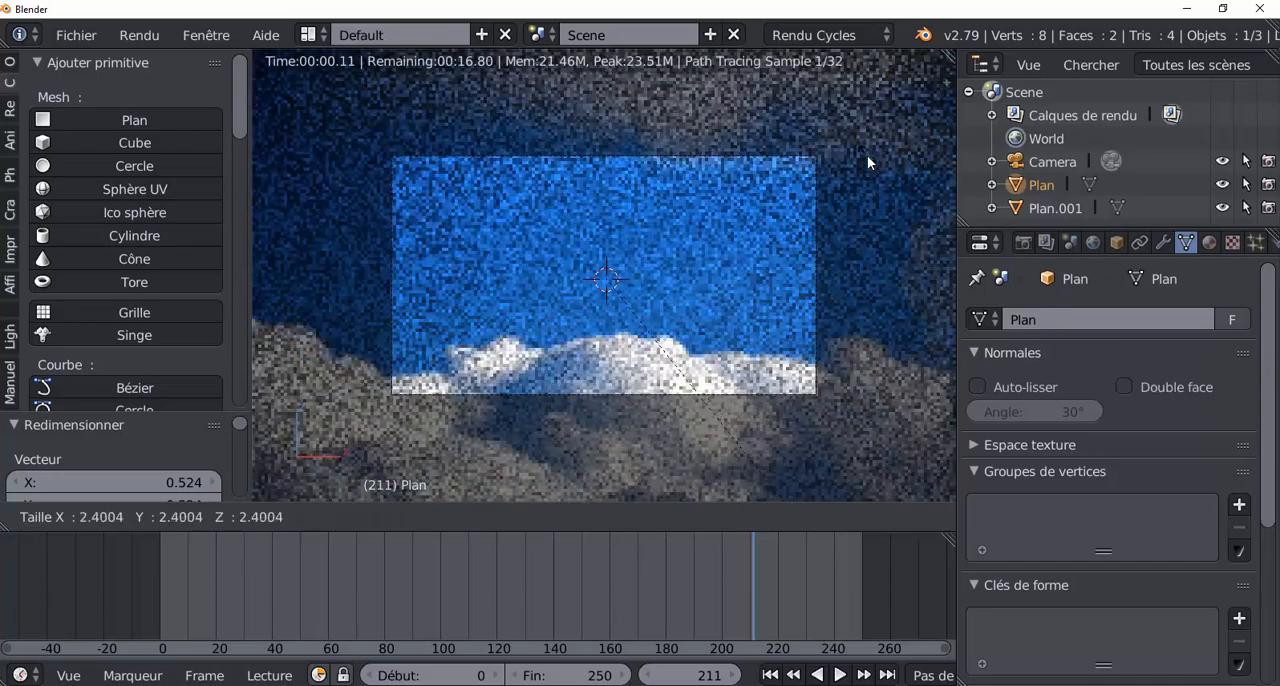
pyautogui.click(867, 157)
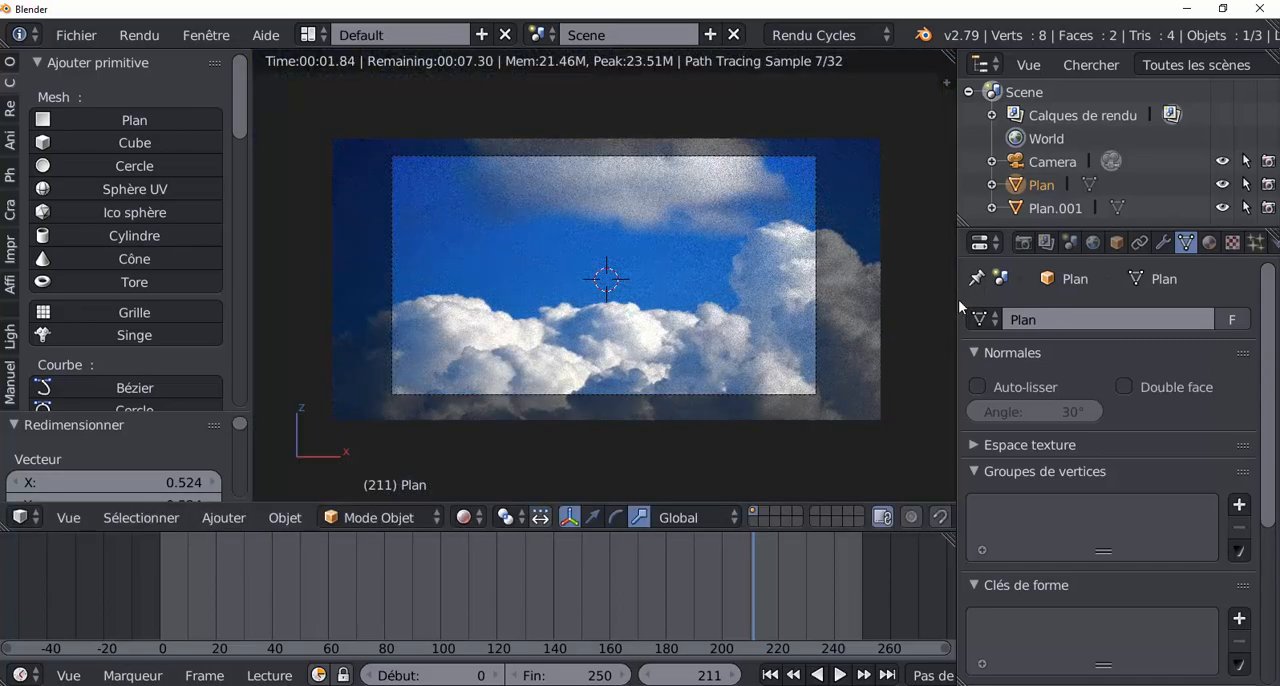
pyautogui.moveTo(958, 299); pyautogui.dragTo(1072, 295)
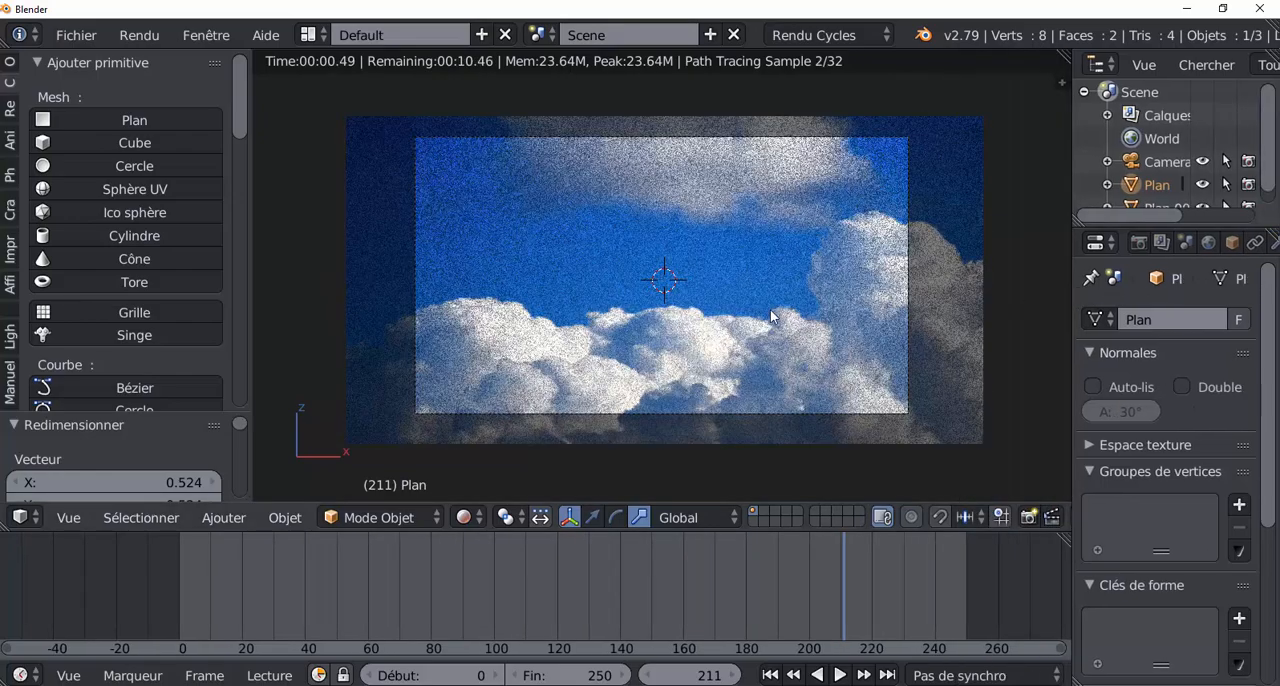
pyautogui.press('s')
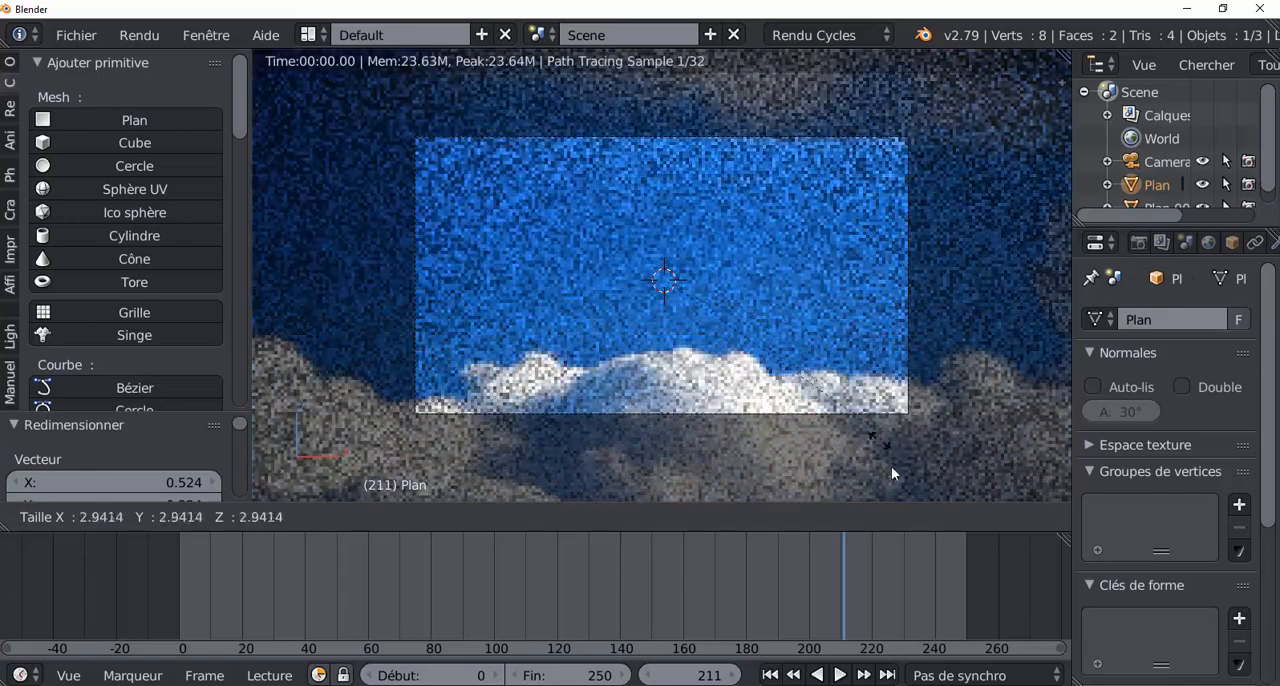
pyautogui.click(957, 155)
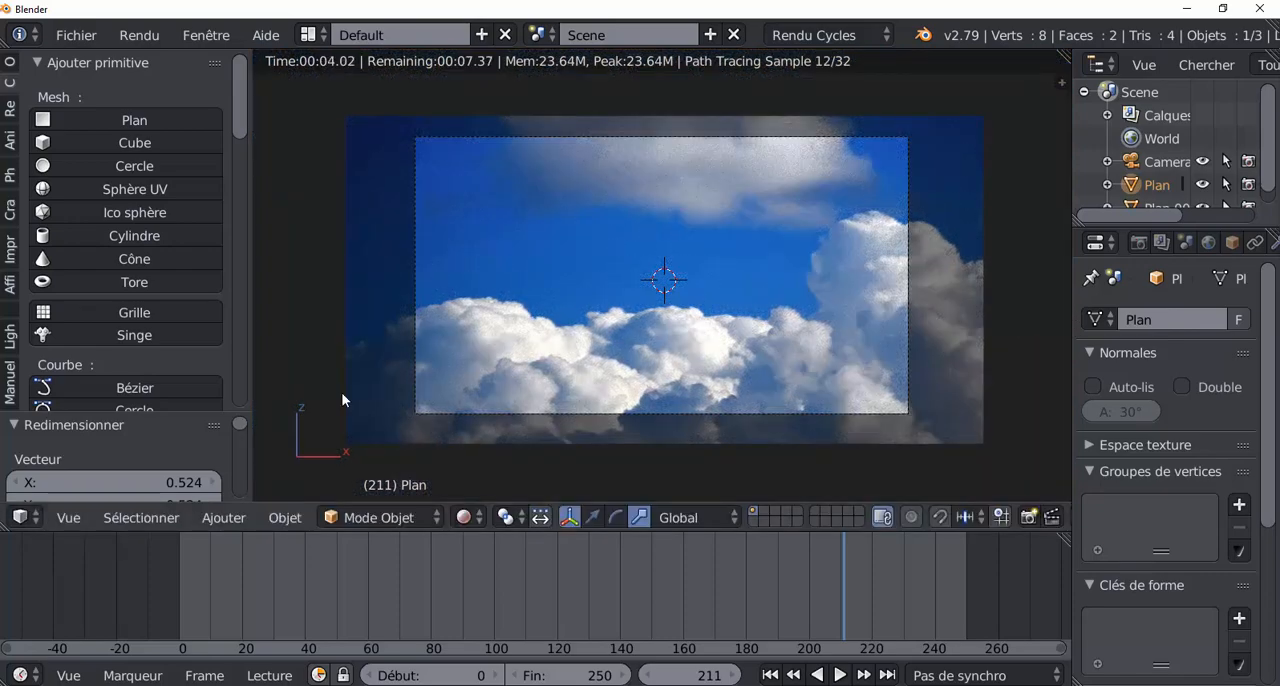
# Step: Enlarge the 3D viewport and inspect the lit cloud plane from an oblique angle and in front view
pyautogui.moveTo(252, 263); pyautogui.dragTo(172, 267)
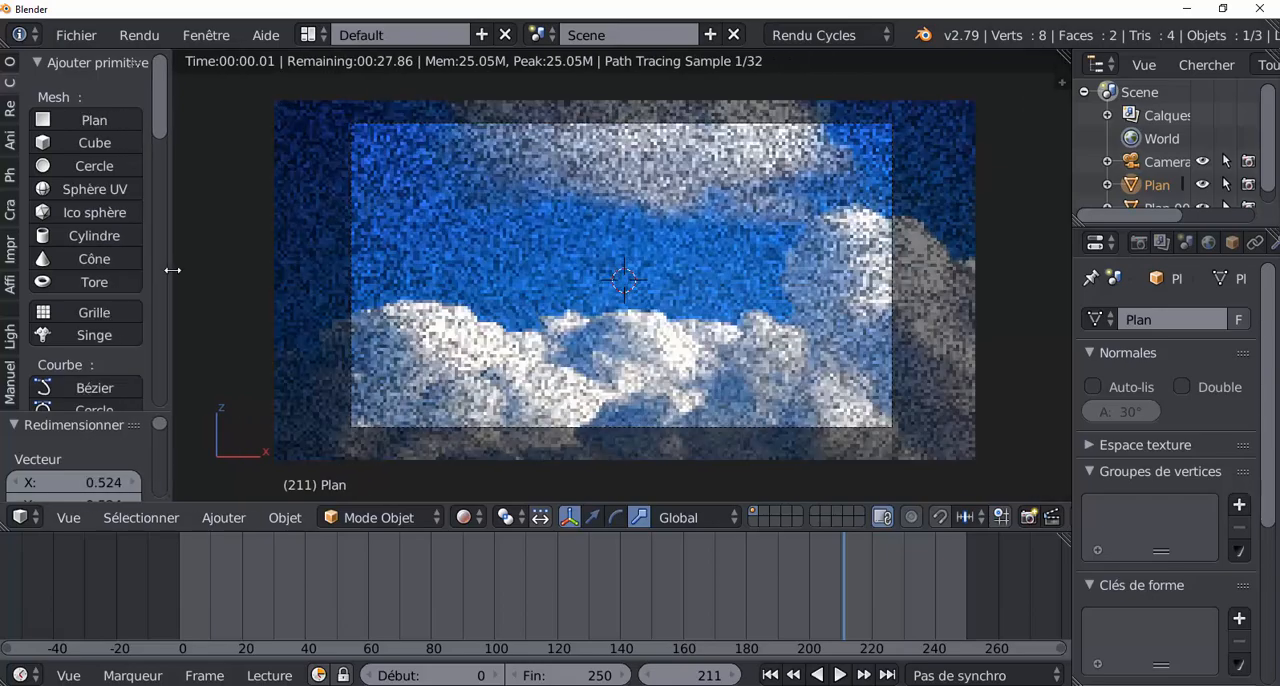
pyautogui.moveTo(1072, 295); pyautogui.dragTo(994, 312)
pyautogui.scroll(-2, 752, 308)
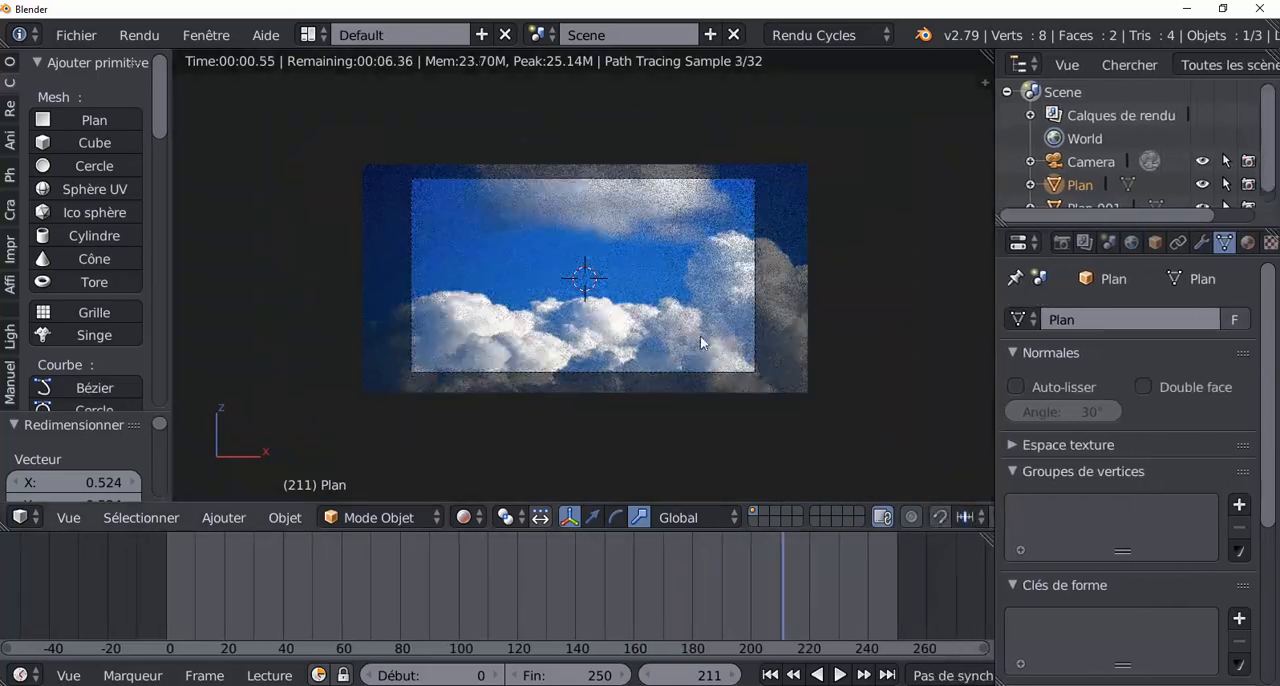
pyautogui.moveTo(657, 357)
pyautogui.mouseDown(button='middle')
pyautogui.moveTo(540, 383)
pyautogui.moveTo(815, 351)
pyautogui.moveTo(527, 355)
pyautogui.moveTo(560, 370)
pyautogui.mouseUp(button='middle')
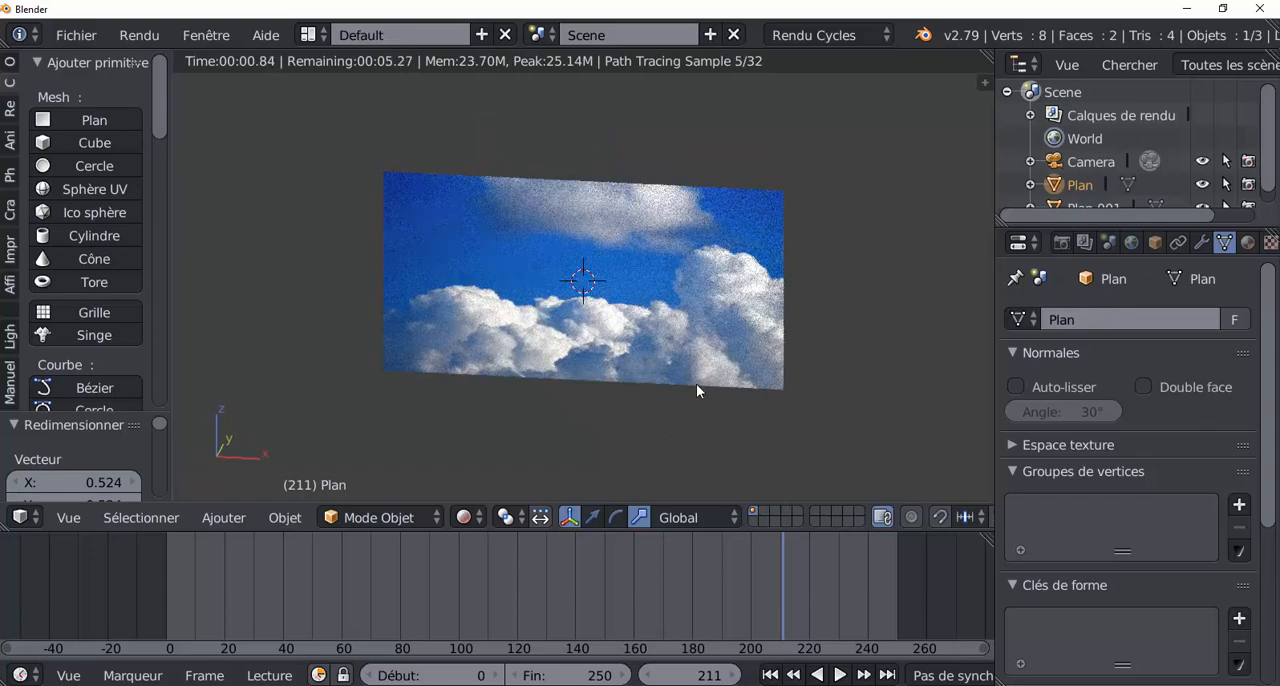
pyautogui.moveTo(696, 383); pyautogui.dragTo(698, 378, button='middle')
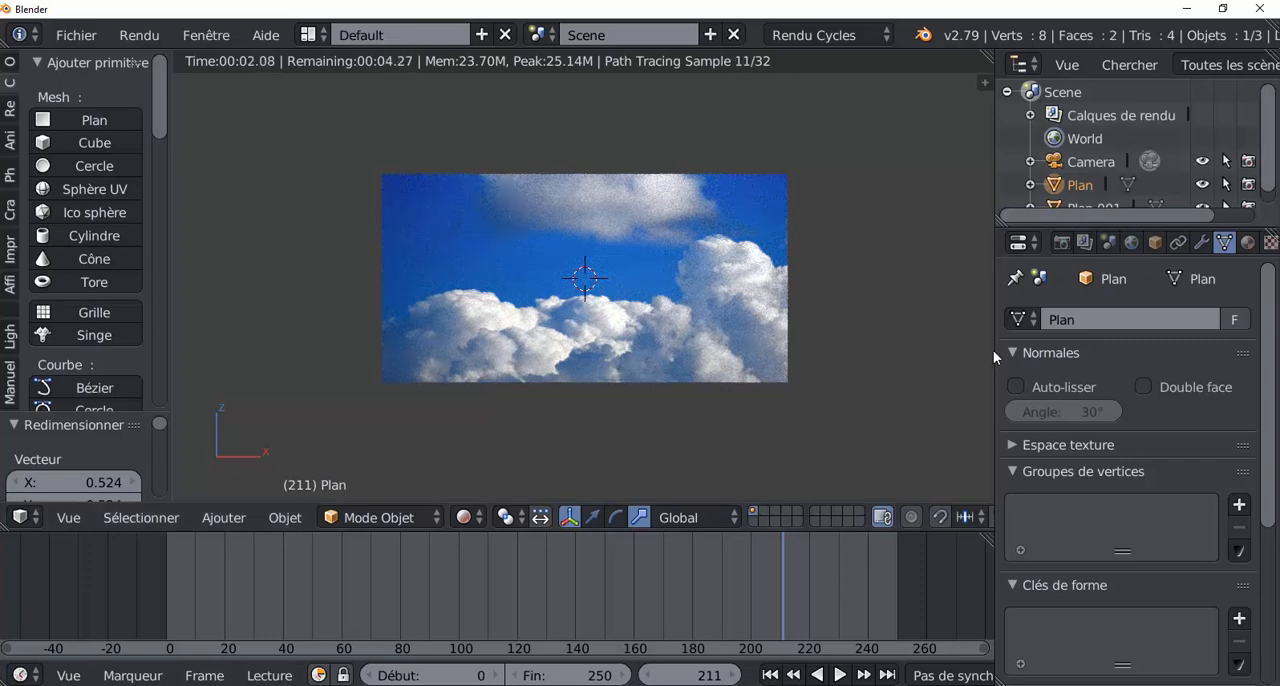
pyautogui.moveTo(993, 348); pyautogui.dragTo(1075, 345)
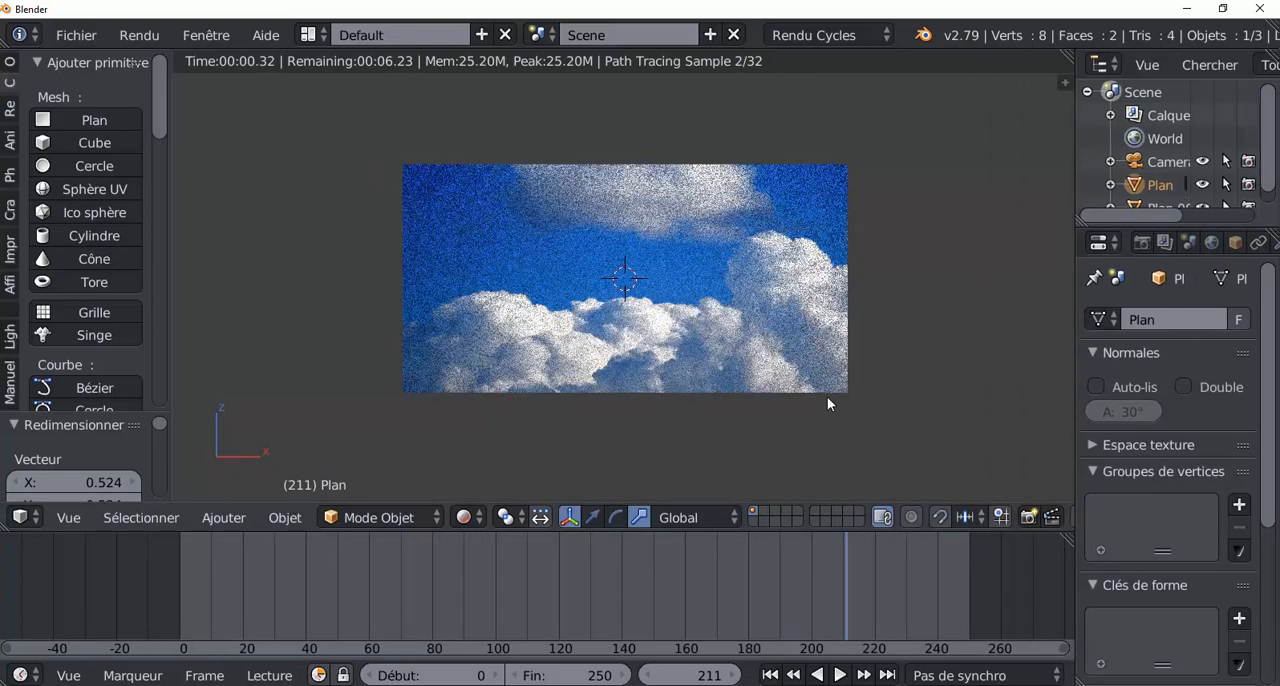
# Step: Examine the lit cloud plane in front view and from an oblique angle, and return to the camera view
pyautogui.scroll(3, 827, 396)
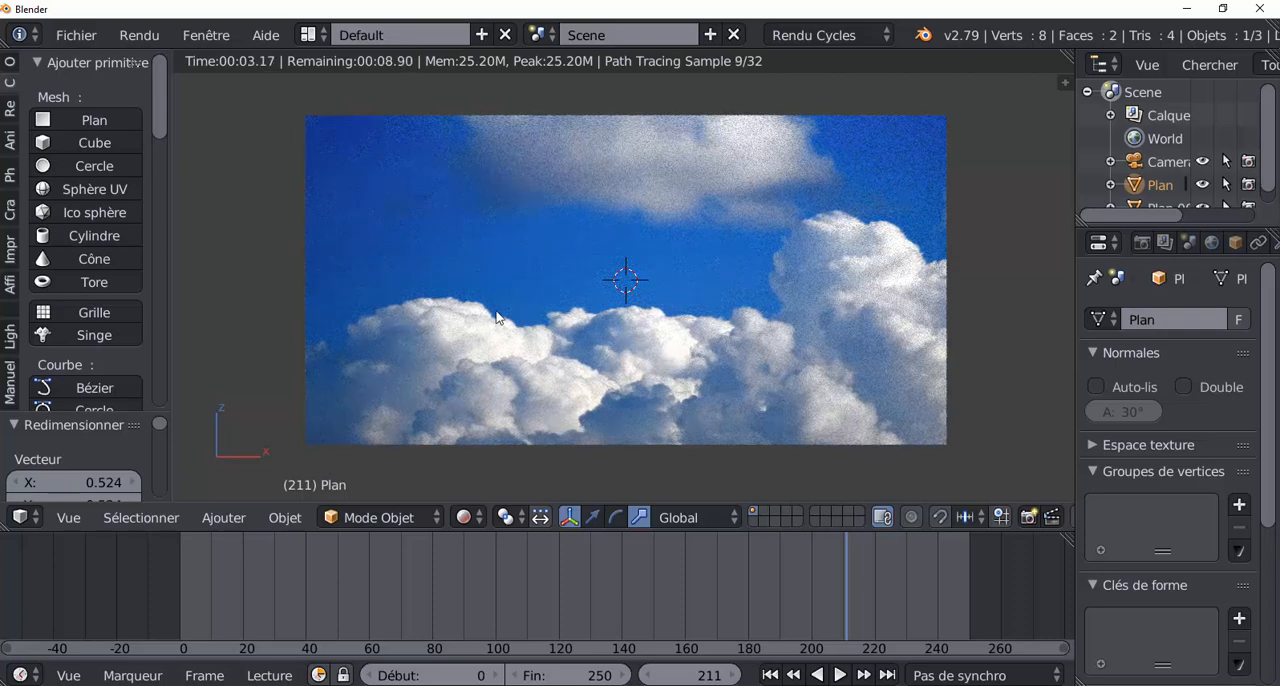
pyautogui.scroll(-4, 835, 362)
pyautogui.moveTo(820, 368); pyautogui.dragTo(720, 392, button='middle')
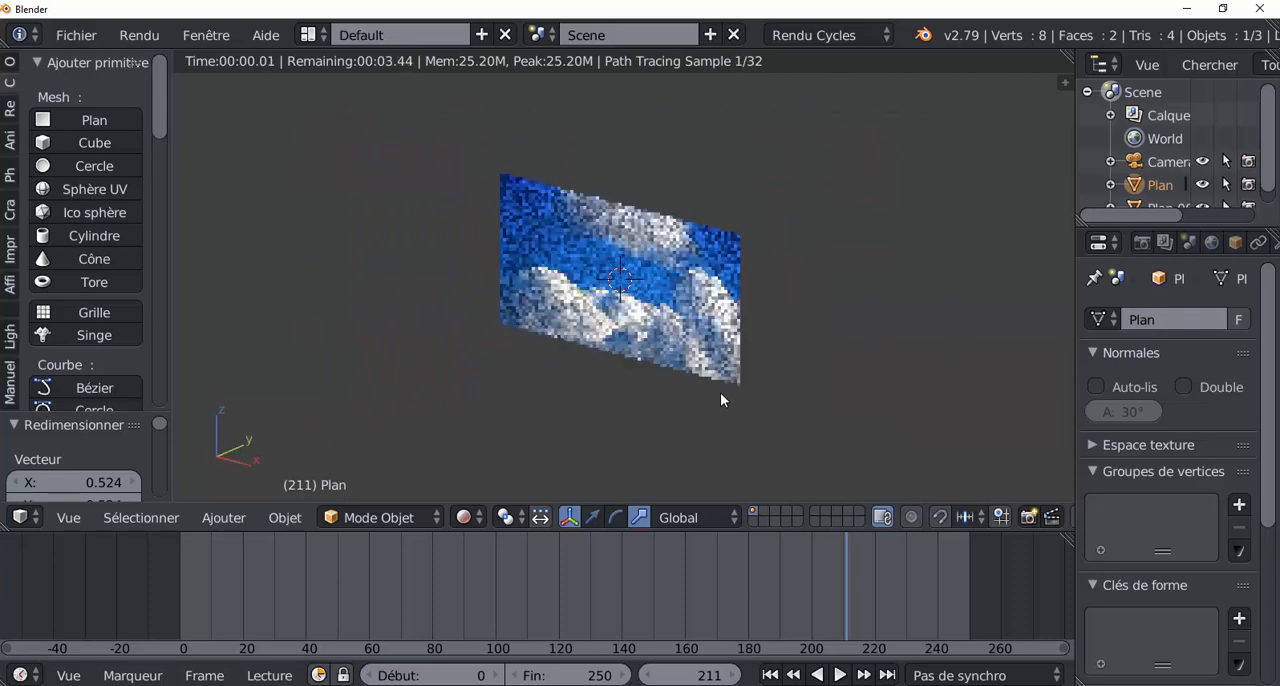
pyautogui.press('KP_1')
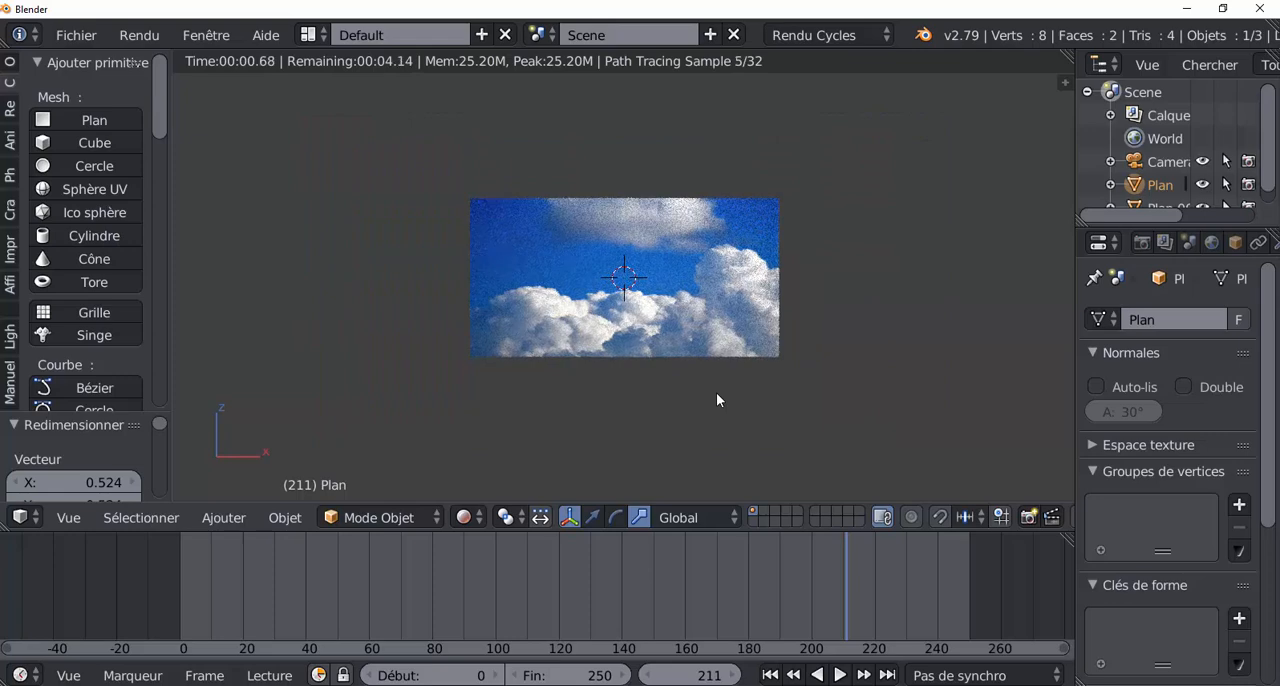
pyautogui.scroll(3, 716, 400)
pyautogui.press('KP_0')
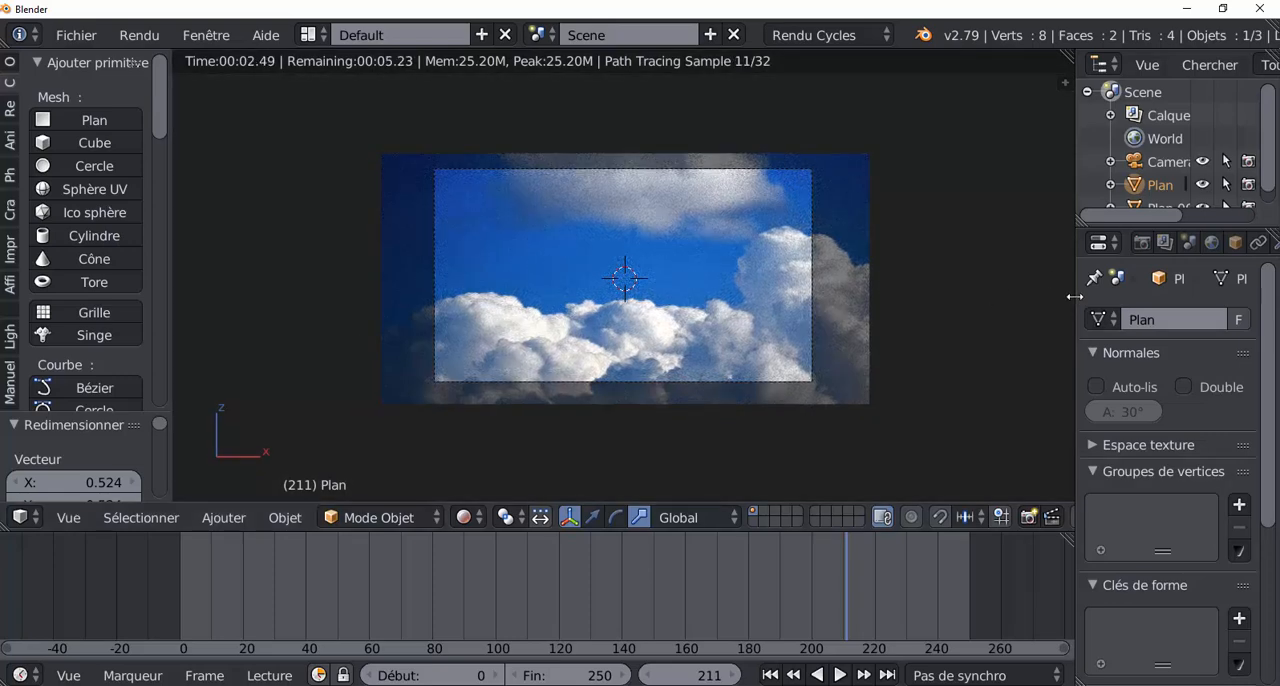
# Step: Rearrange the workspace by widening the Outliner and Properties editors and making the 3D viewport taller at the timeline's expense
pyautogui.moveTo(1076, 296); pyautogui.dragTo(922, 319)
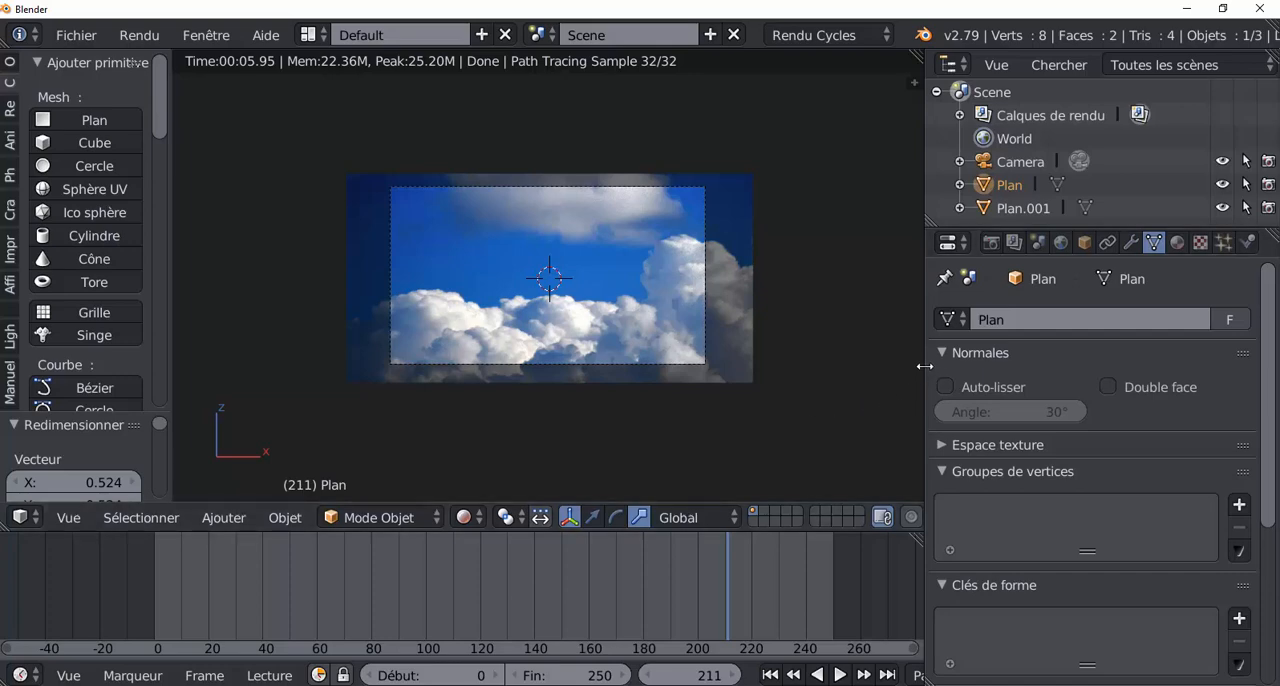
pyautogui.moveTo(925, 366); pyautogui.dragTo(1008, 366)
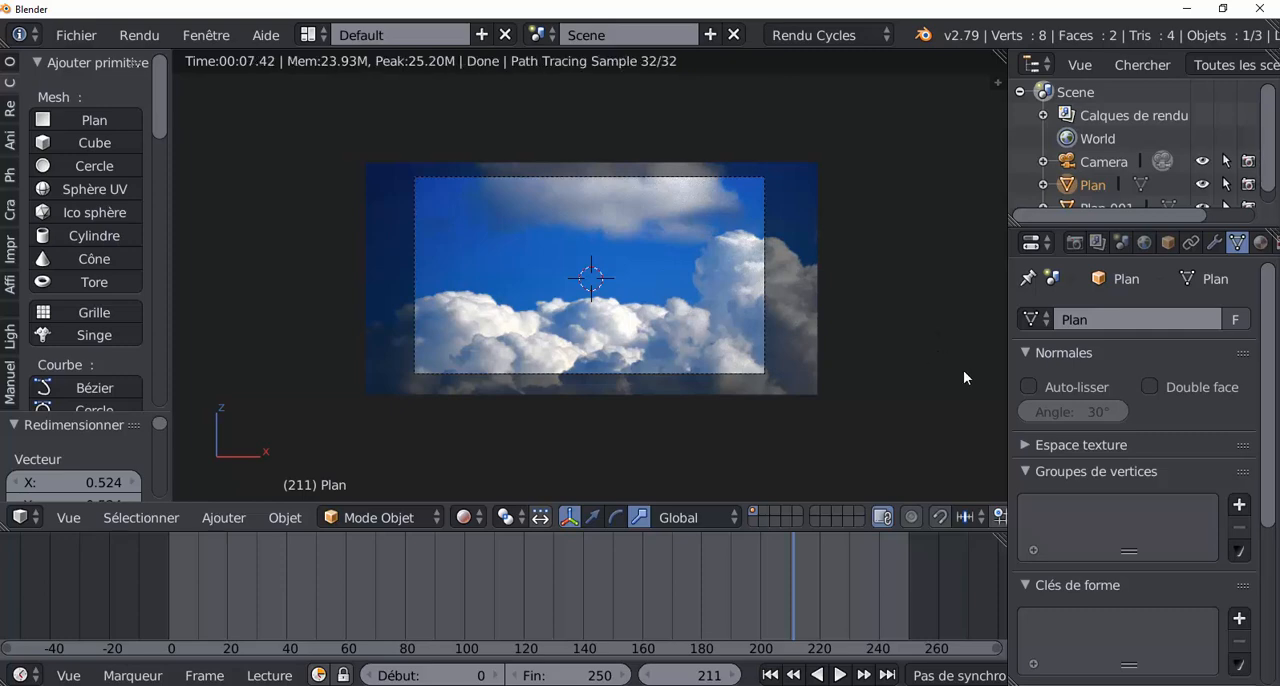
pyautogui.scroll(5, 925, 336)
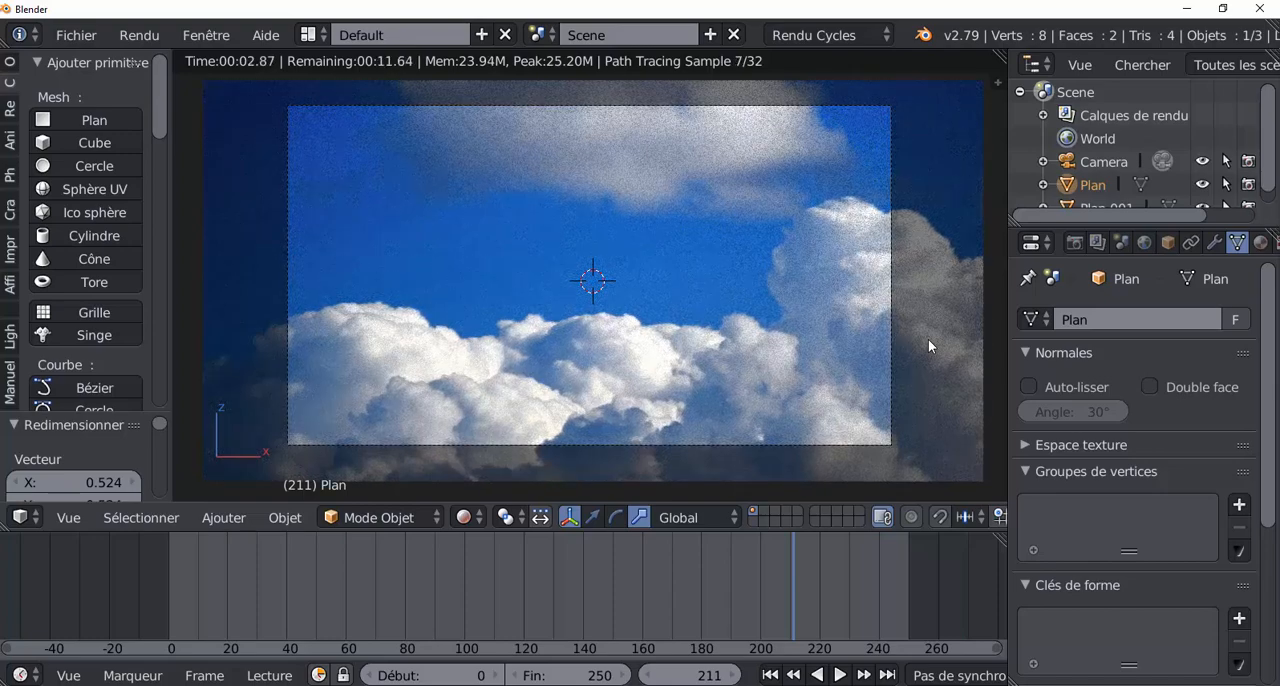
pyautogui.click(308, 34)
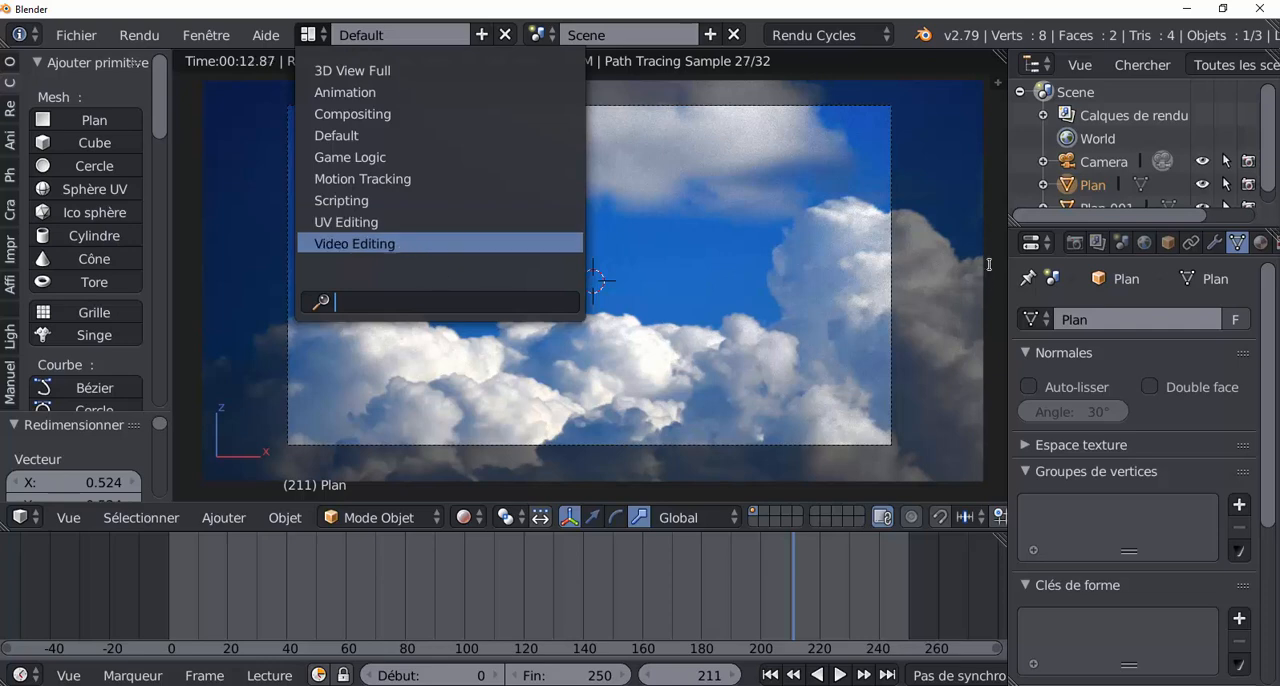
pyautogui.click(997, 179)
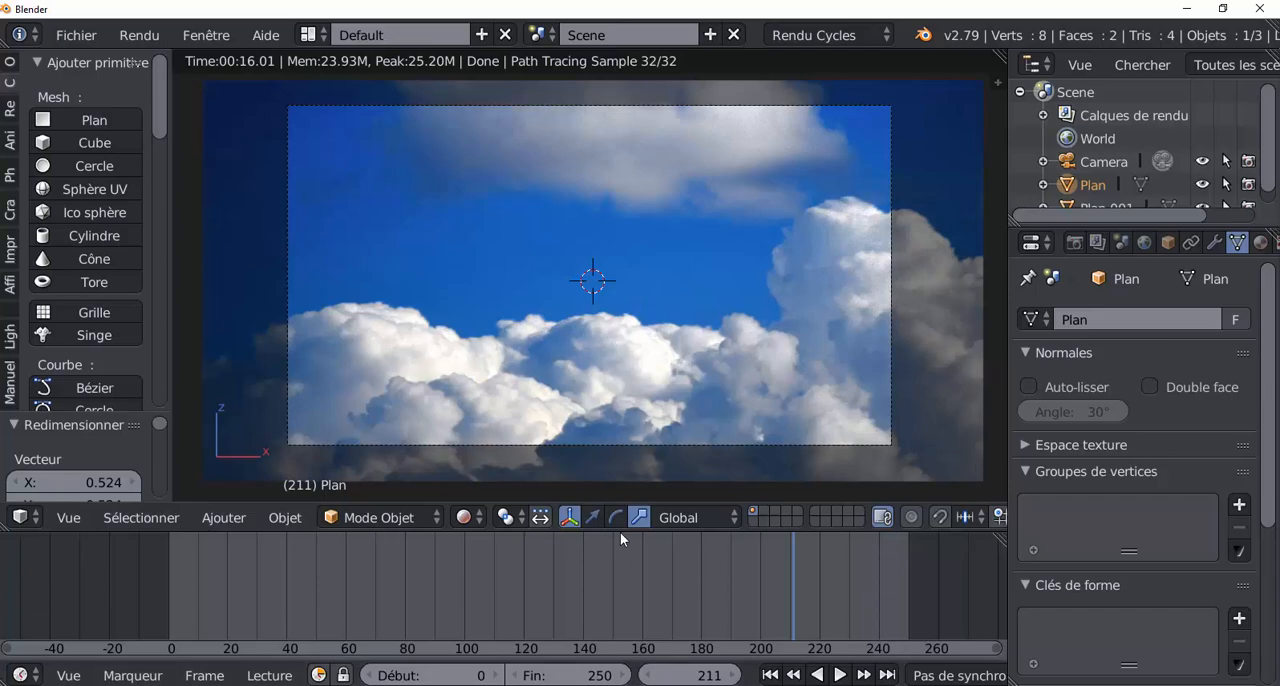
pyautogui.moveTo(620, 532); pyautogui.dragTo(620, 594)
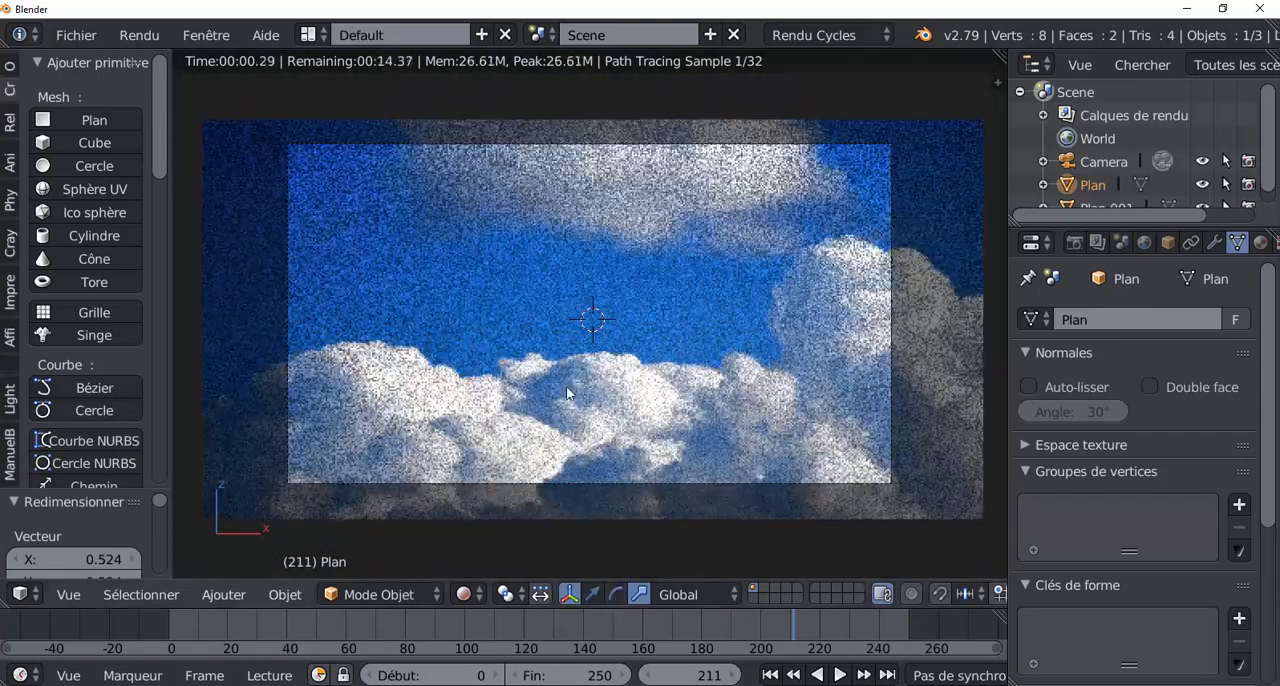